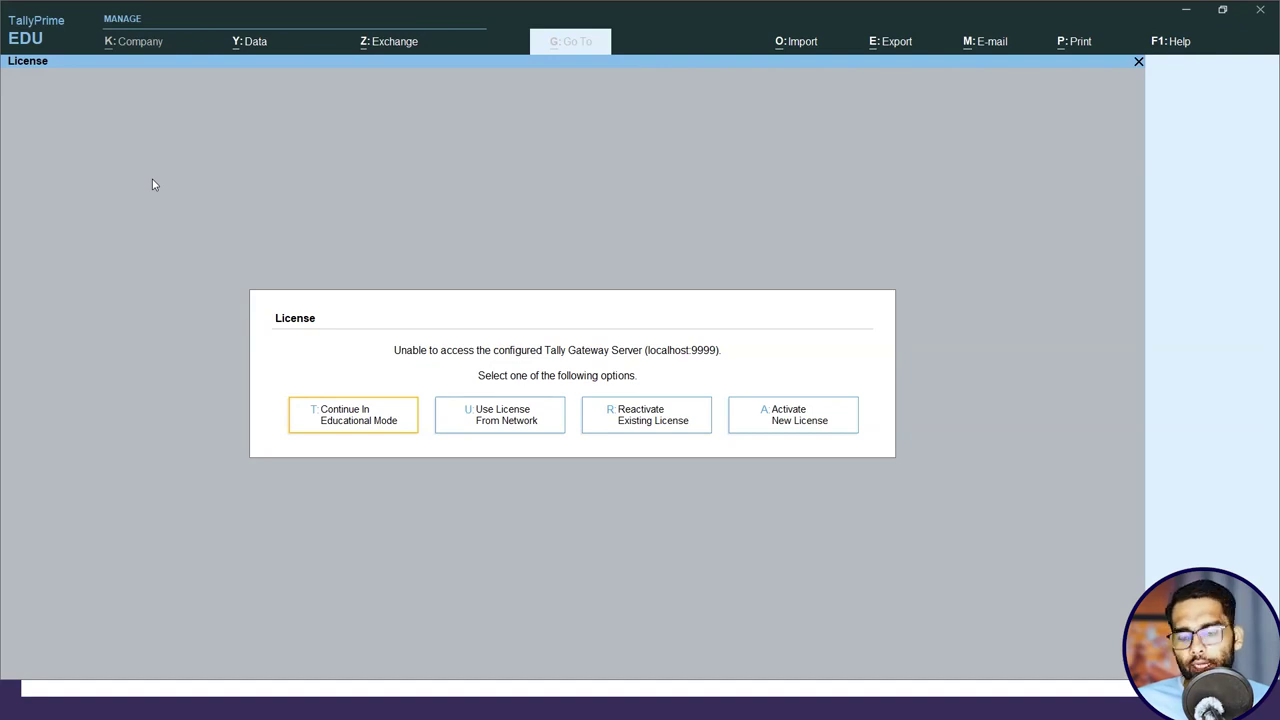
# Continue in Educational Mode and open the form for creating a new company
pyautogui.press('Left')
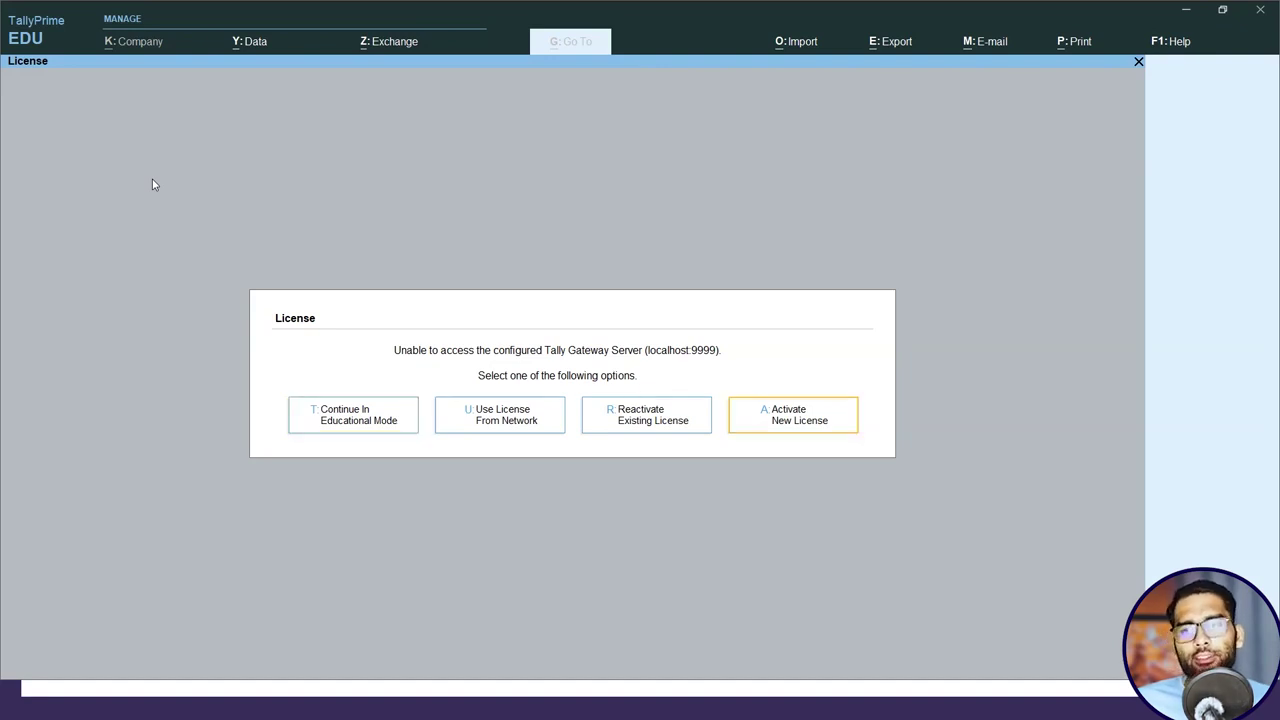
pyautogui.click(378, 412)
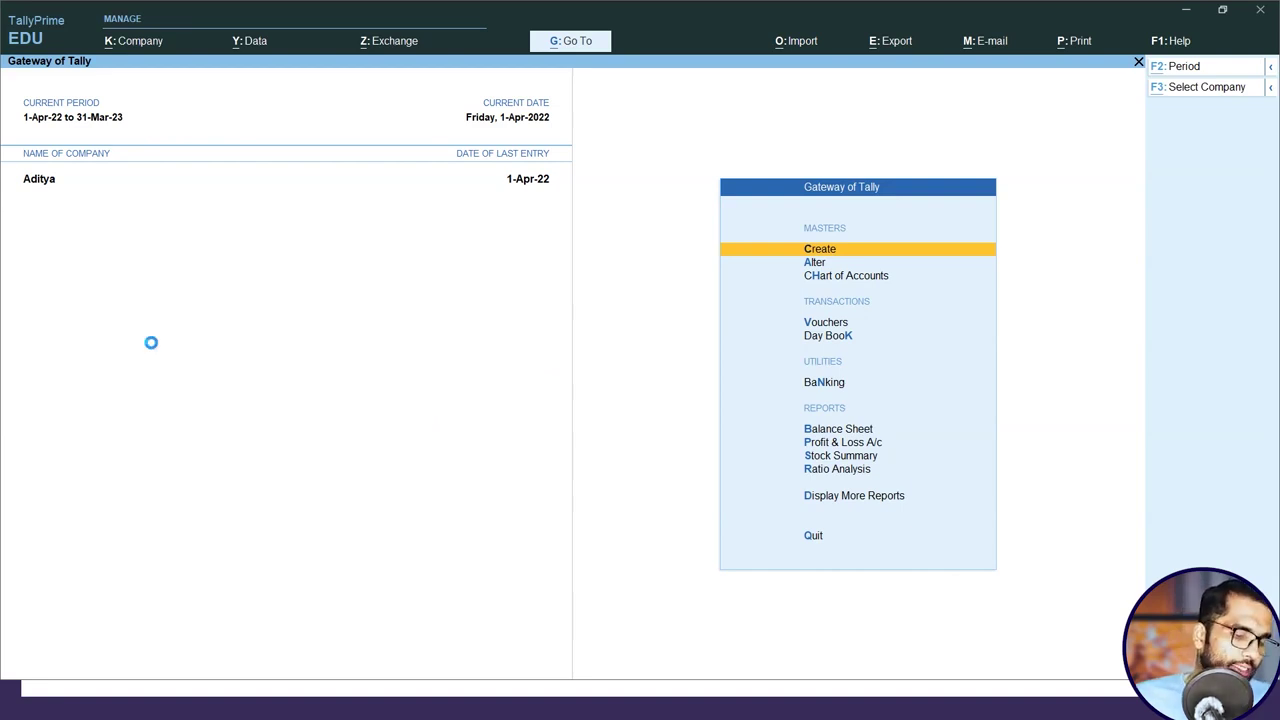
pyautogui.hotkey('alt', 'F3')
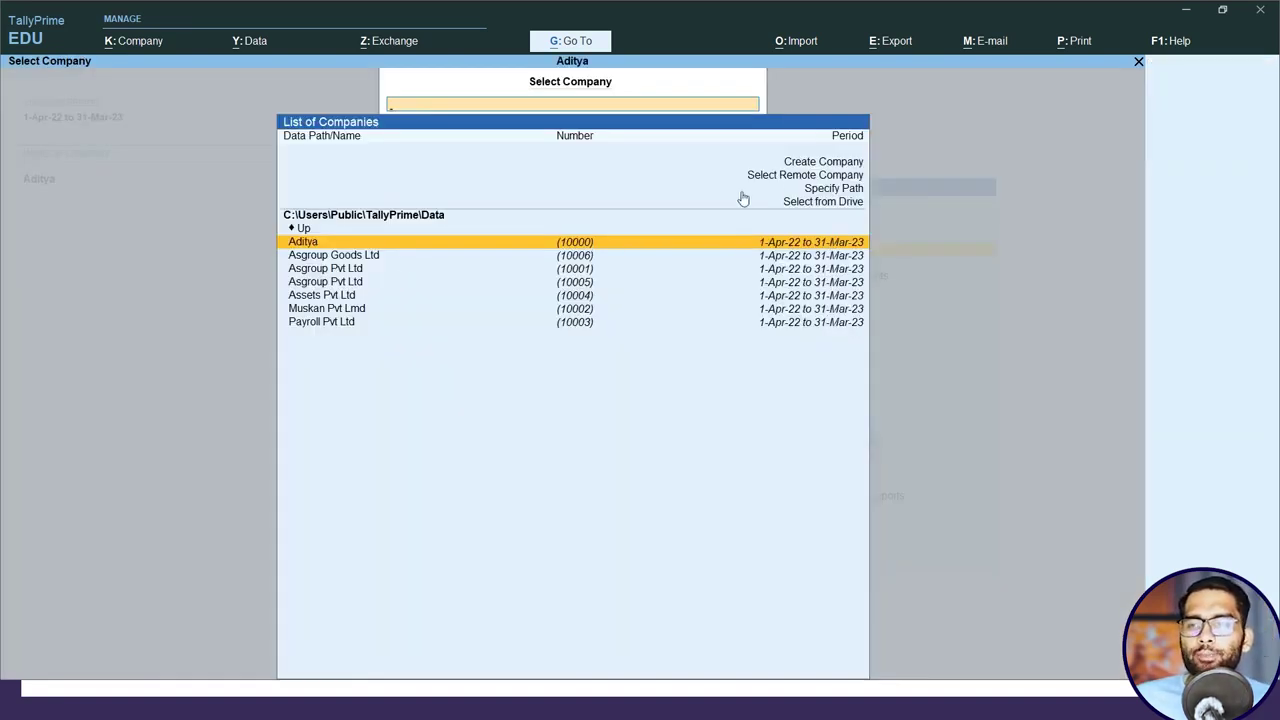
pyautogui.click(808, 162)
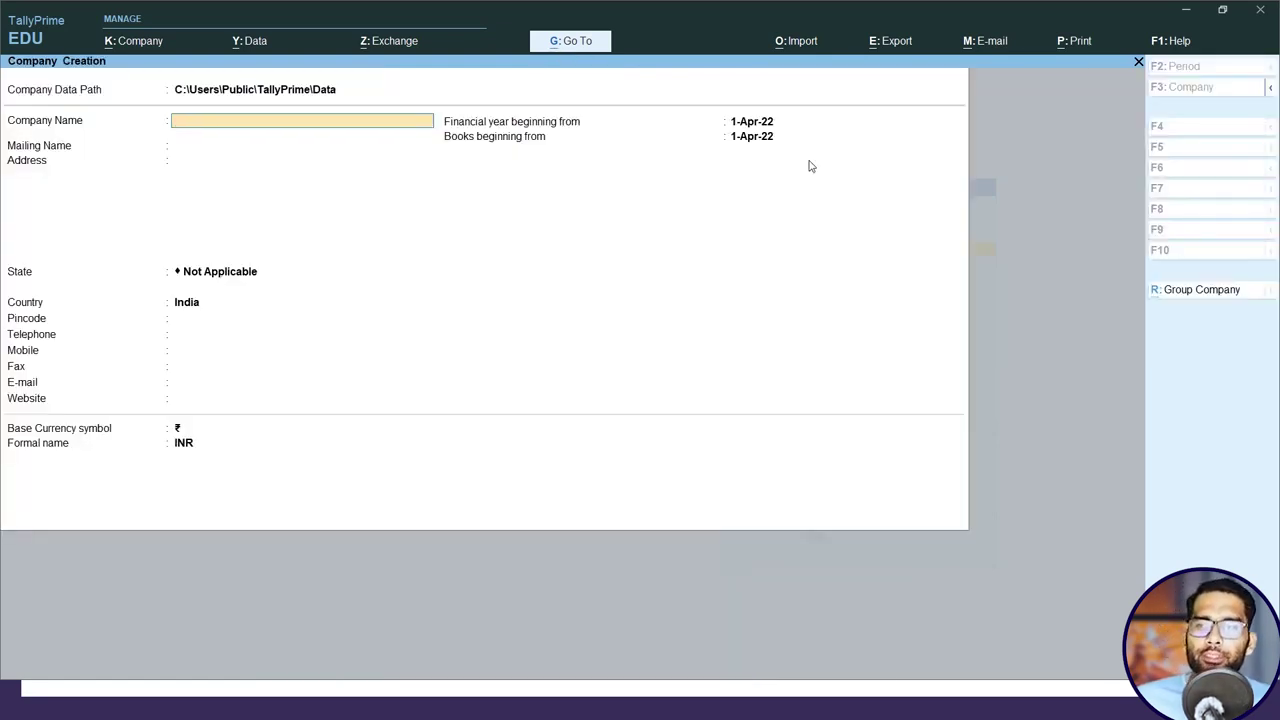
# Name the new company Asgroup Pvt Ltd, keep the same mailing name and leave the address blank
pyautogui.write('Asgroup Pvt Lt')
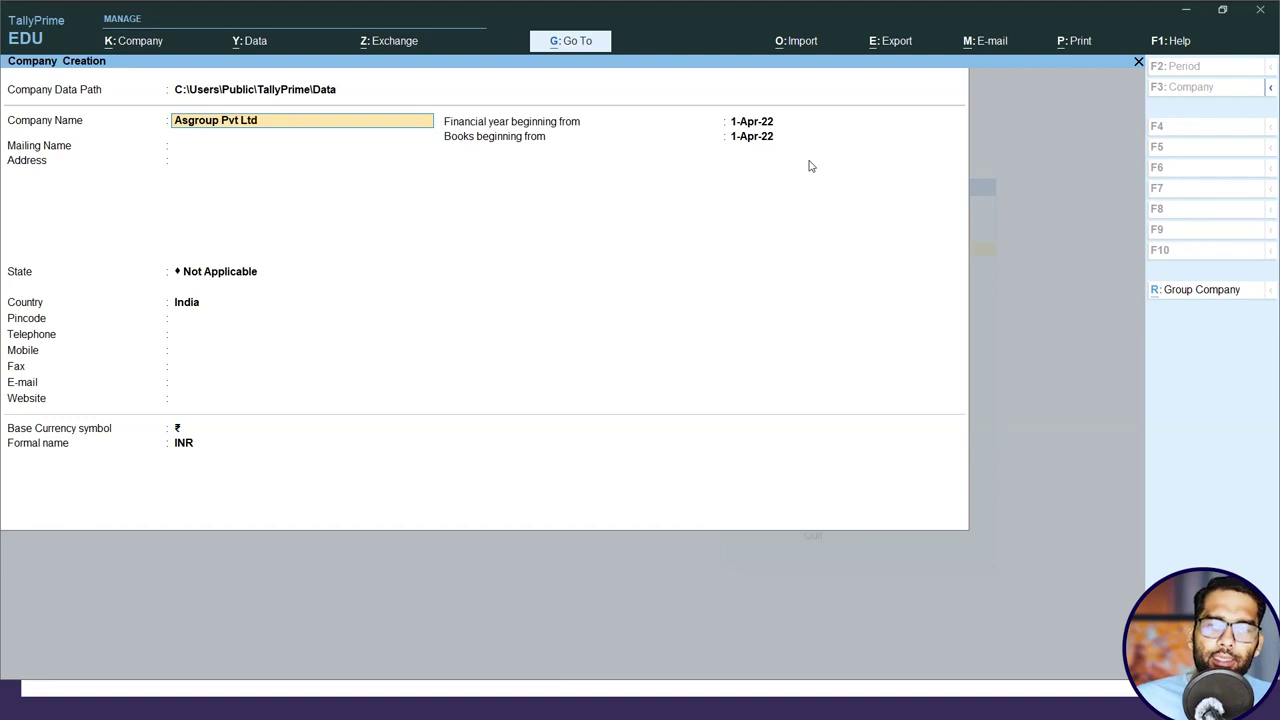
pyautogui.write('d')
pyautogui.press('Return')
pyautogui.press('Return')
pyautogui.press('Return')
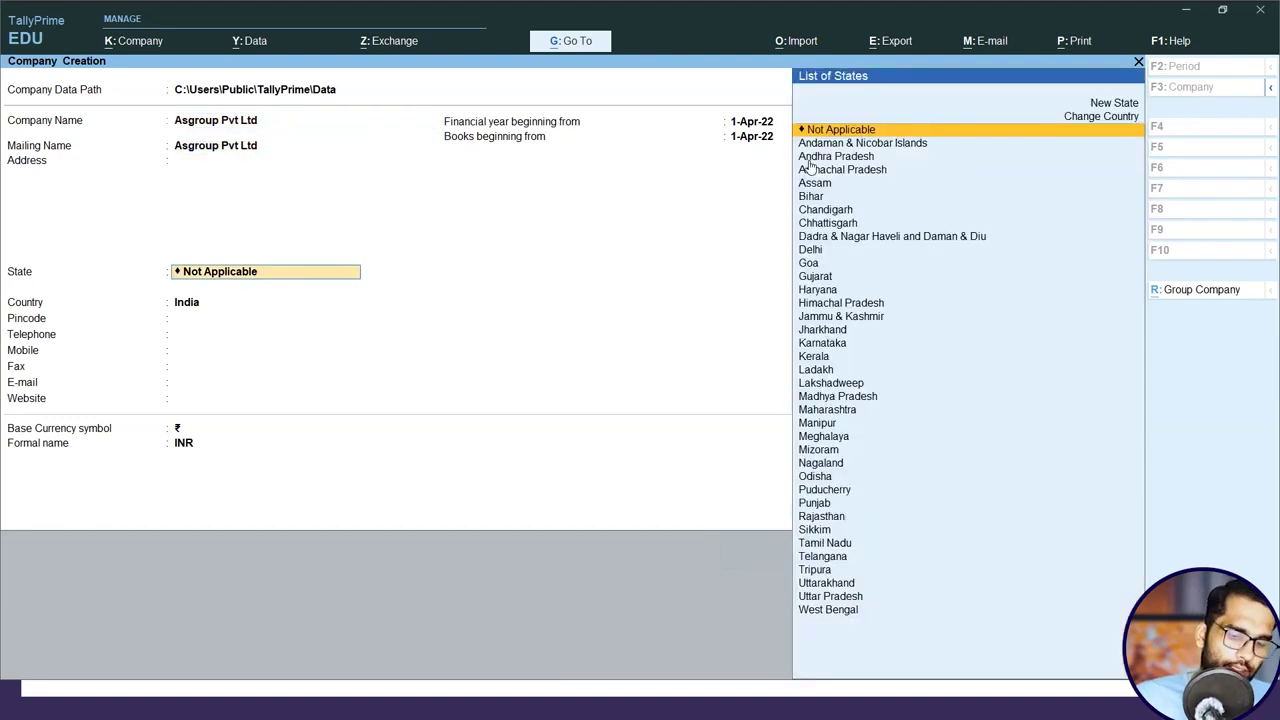
# Set the company's state to Uttar Pradesh, save the company and leave its feature settings without changing them
pyautogui.write('U')
pyautogui.press('Down')
pyautogui.press('Down')
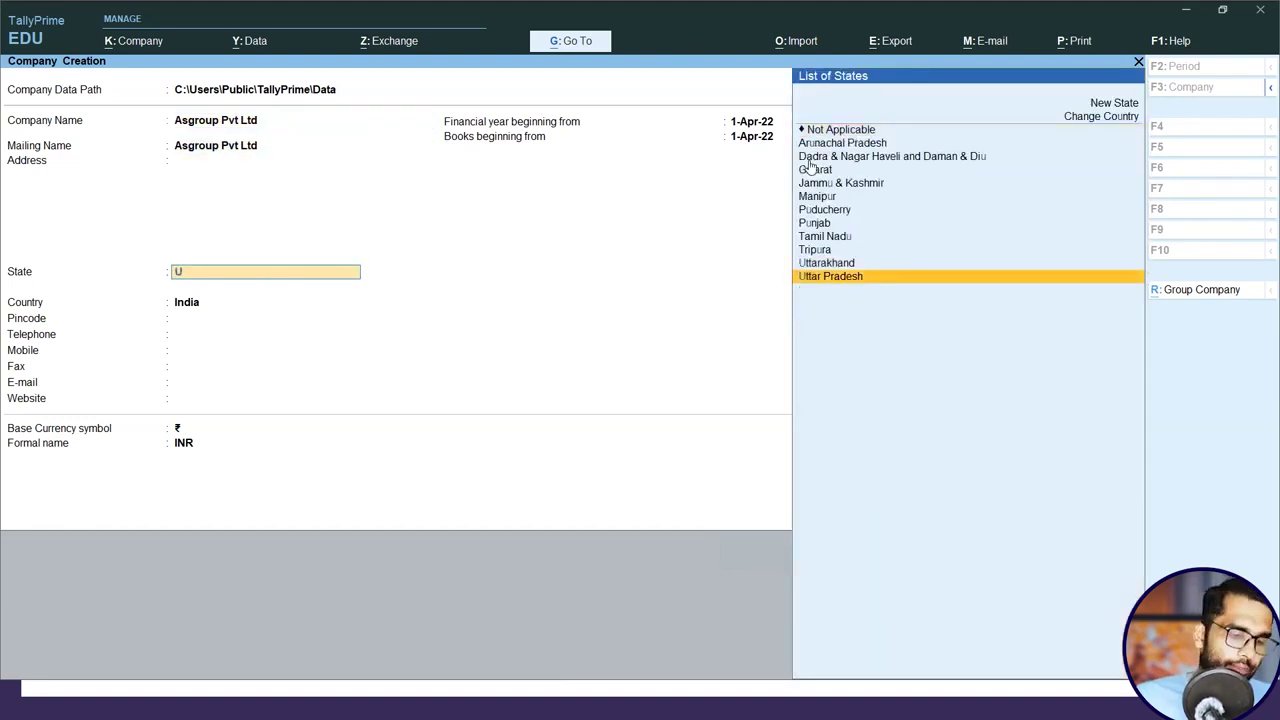
pyautogui.press('Return')
pyautogui.hotkey('ctrl', 'a')
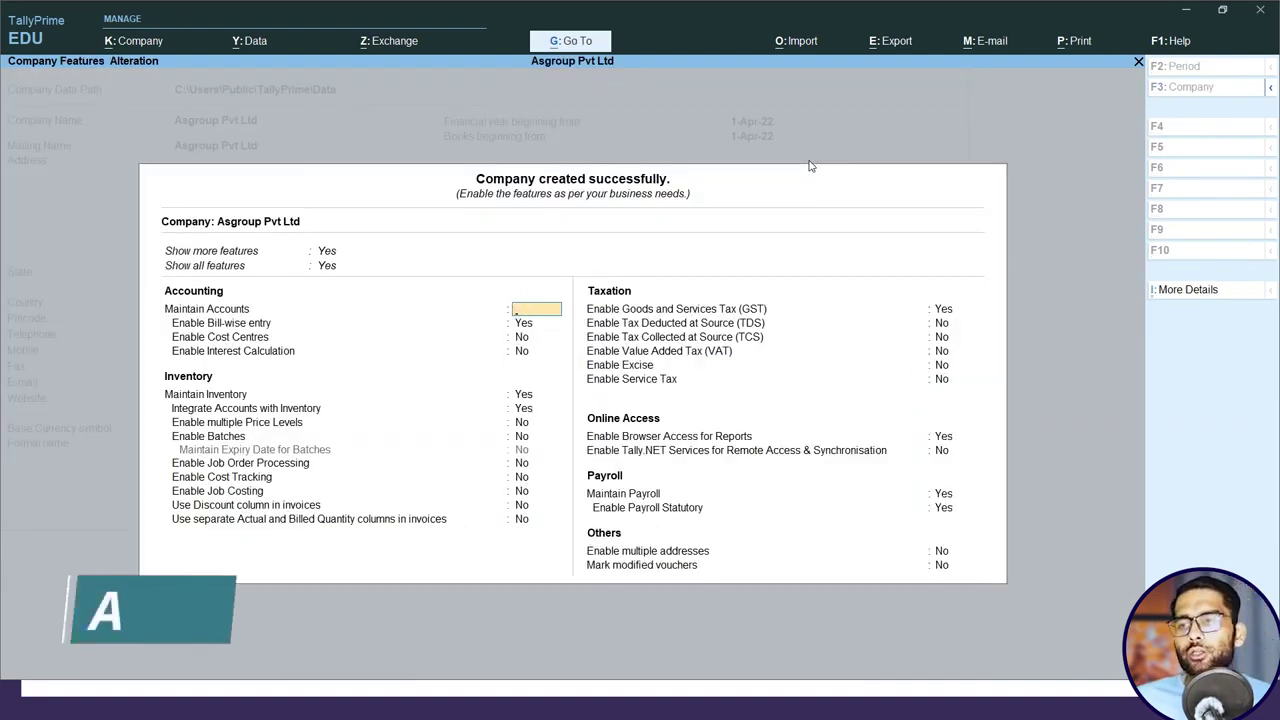
pyautogui.press('Escape')
pyautogui.press('Return')
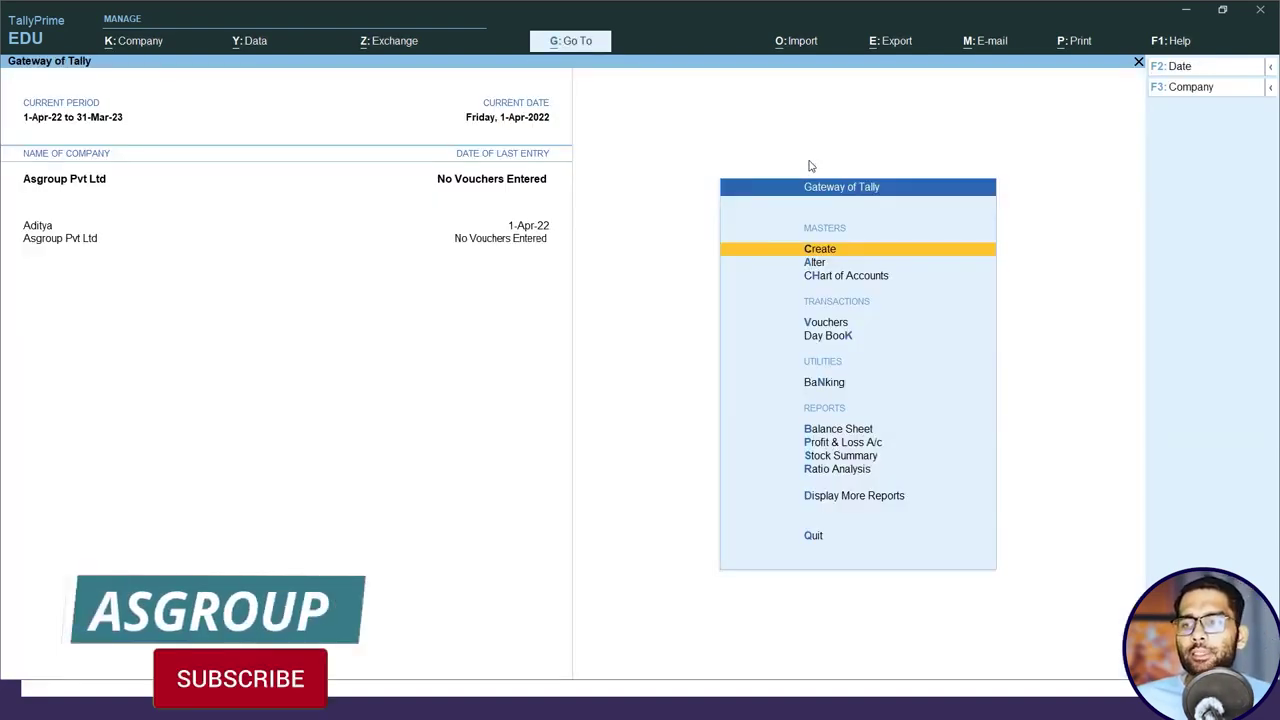
# Open voucher entry and configure it to use To/By instead of Cr/Dr, saving the configuration
pyautogui.press('Down')
pyautogui.press('Down')
pyautogui.press('Down')
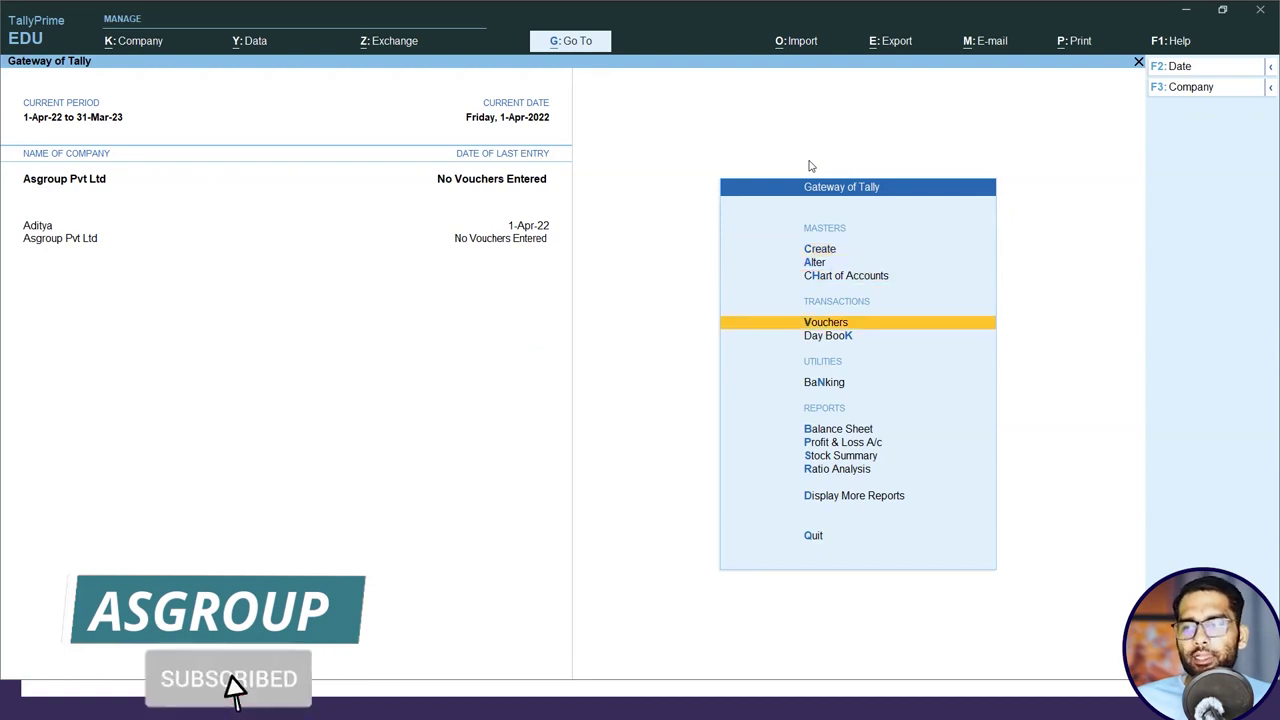
pyautogui.press('Return')
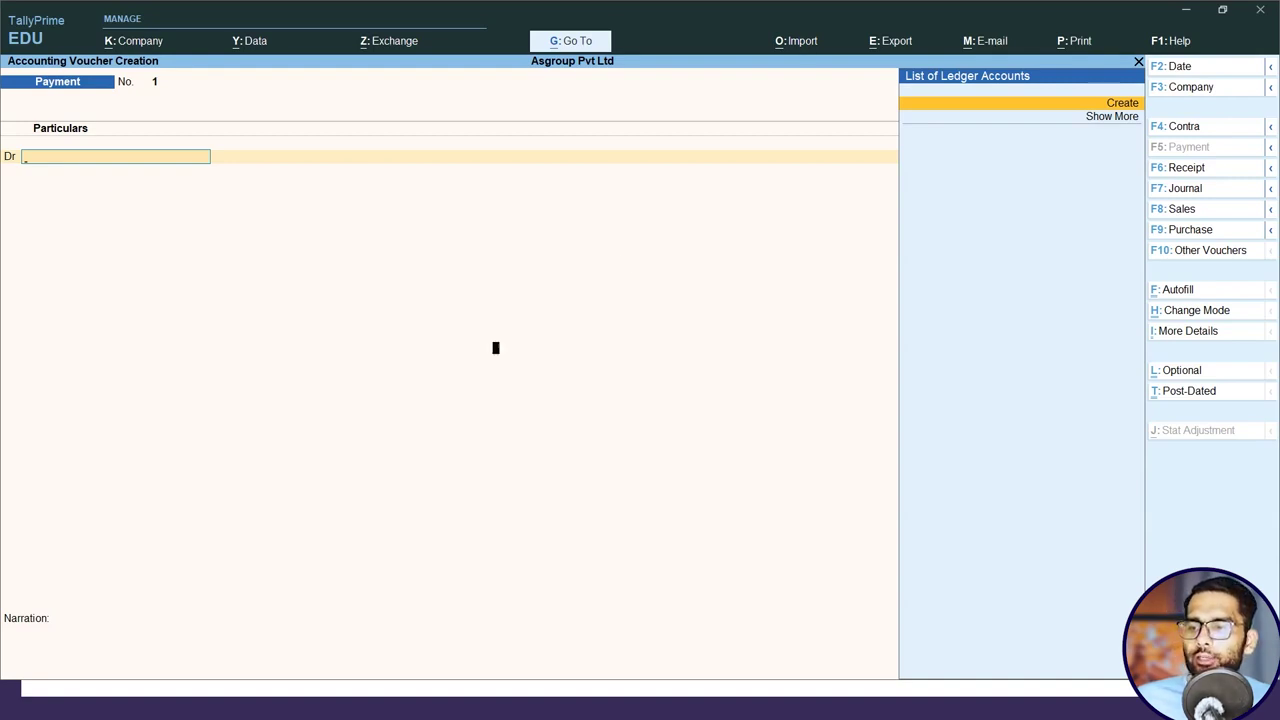
pyautogui.press('F12')
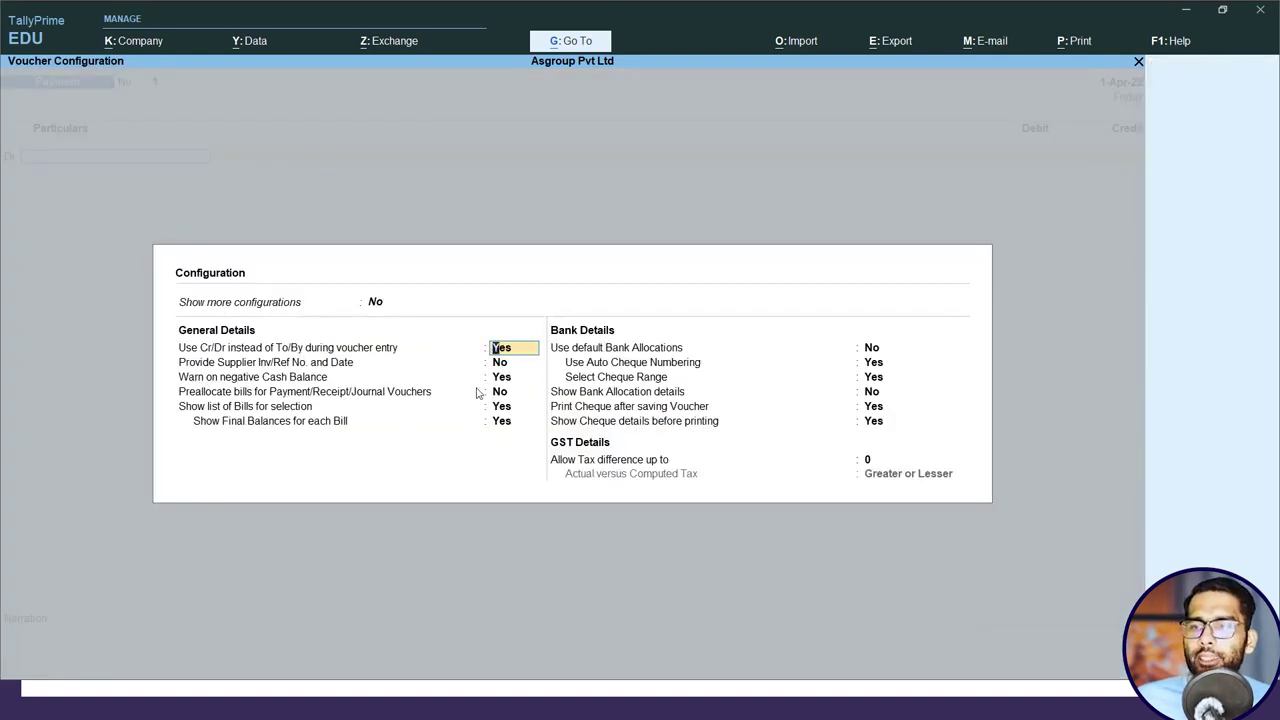
pyautogui.write('n')
pyautogui.press('Return')
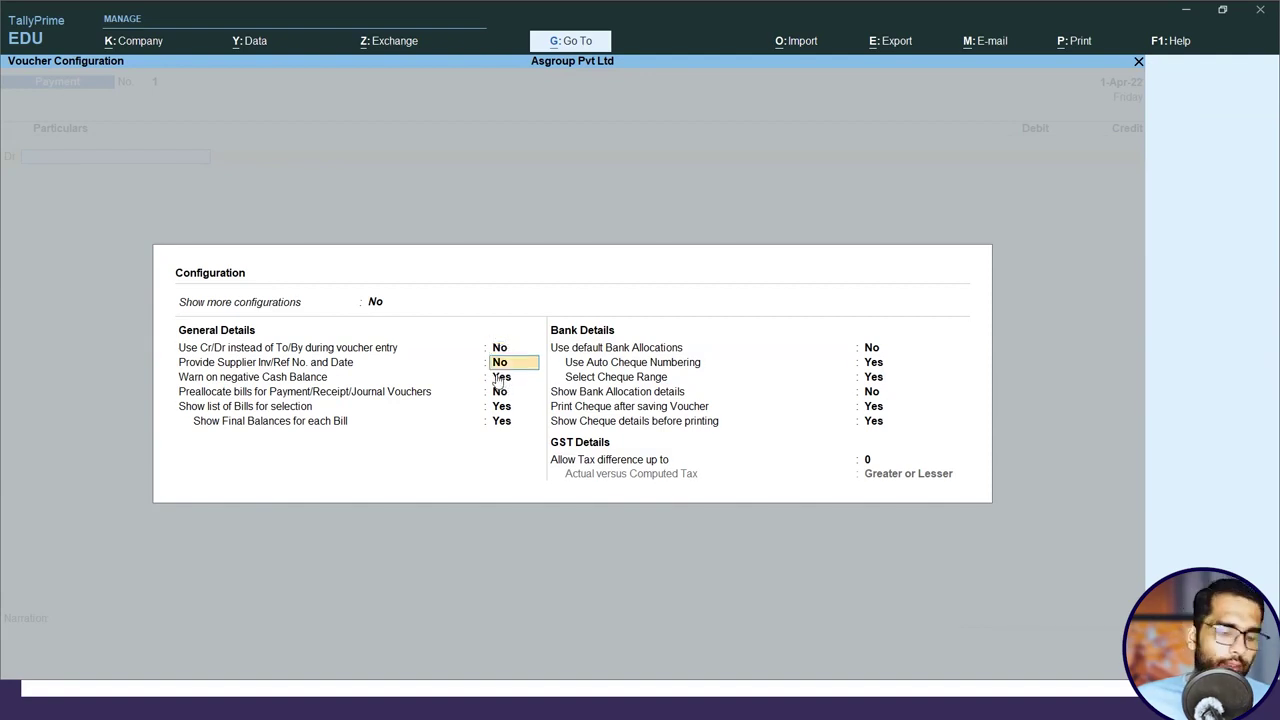
pyautogui.hotkey('ctrl', 'a')
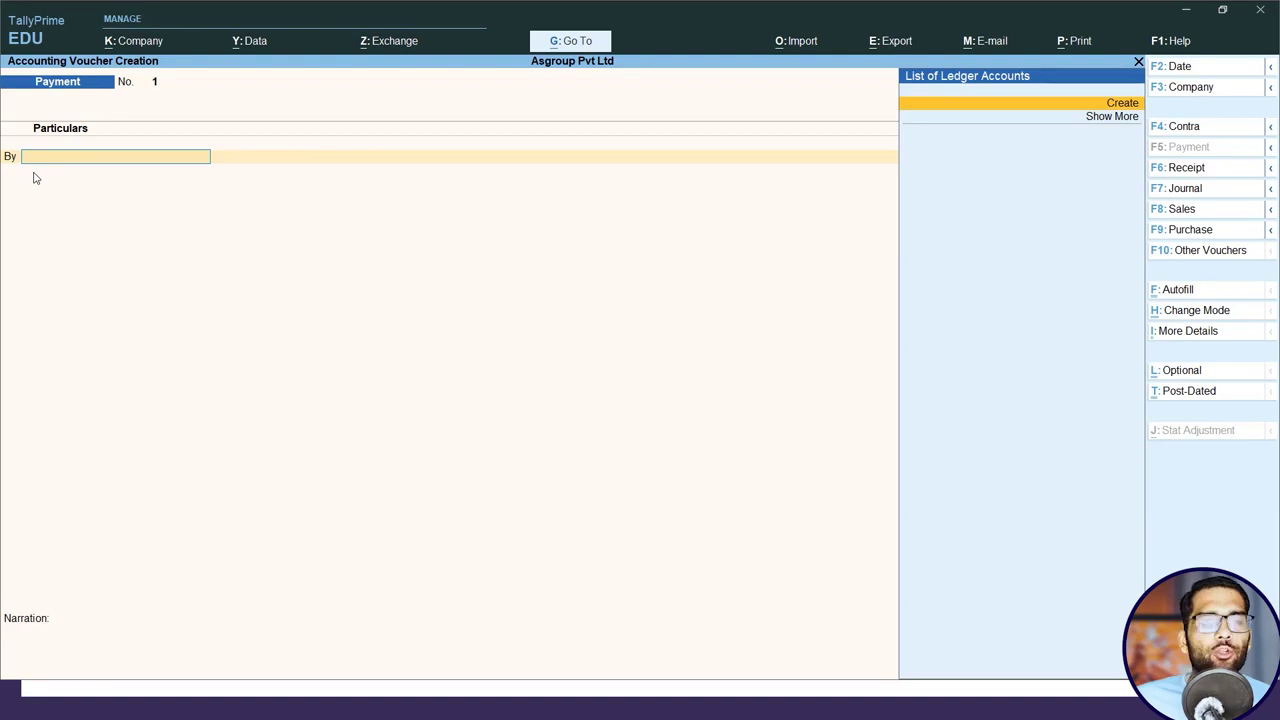
# Switch to the presentation to review the entry for goods of 50000 purchased with 5% T.D., and return to TallyPrime
pyautogui.hotkey('alt', 'Tab')
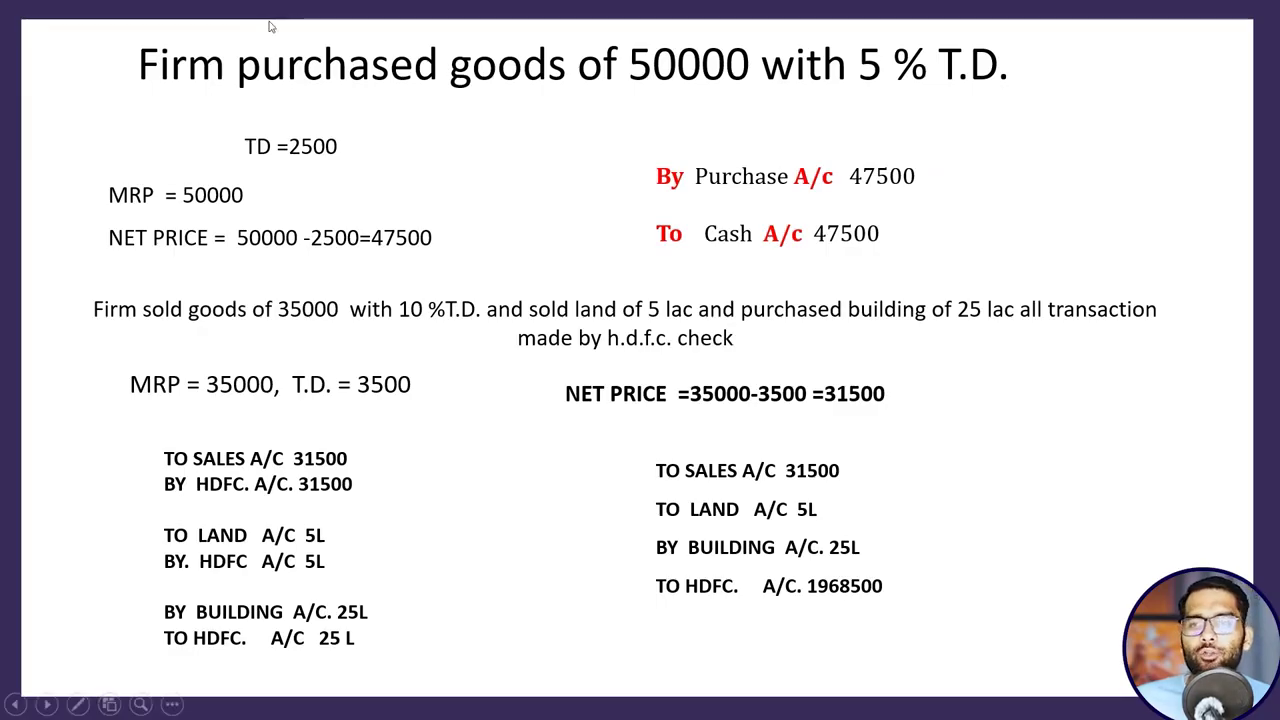
pyautogui.press('Left')
pyautogui.press('Right')
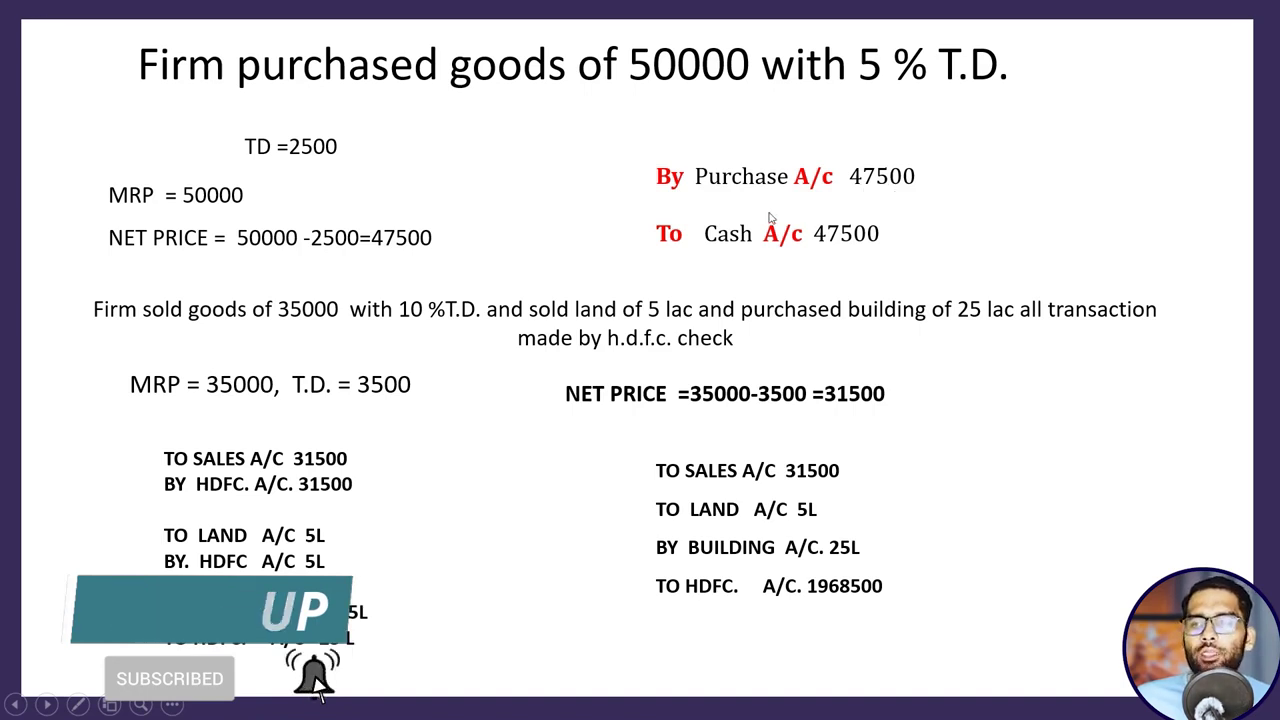
pyautogui.hotkey('alt', 'Tab')
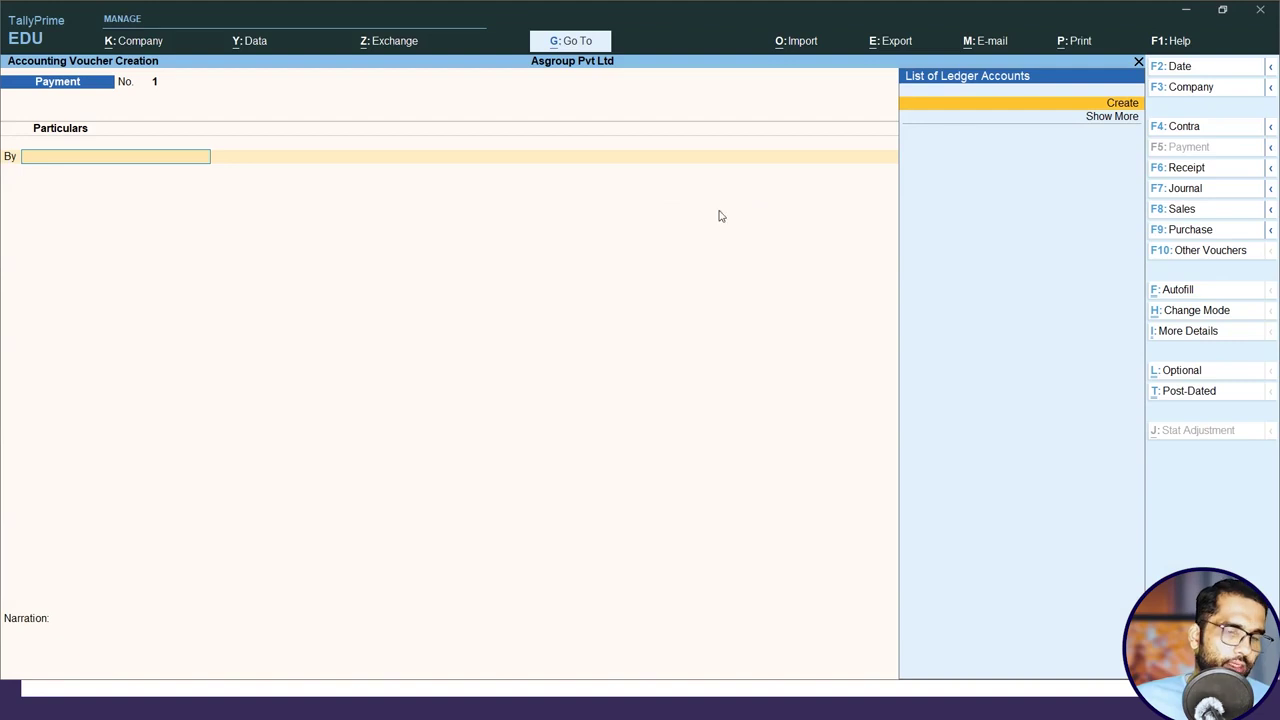
# Start a purchase voucher in As Voucher mode, leaving the supplier invoice number and date blank
pyautogui.click(1190, 230)
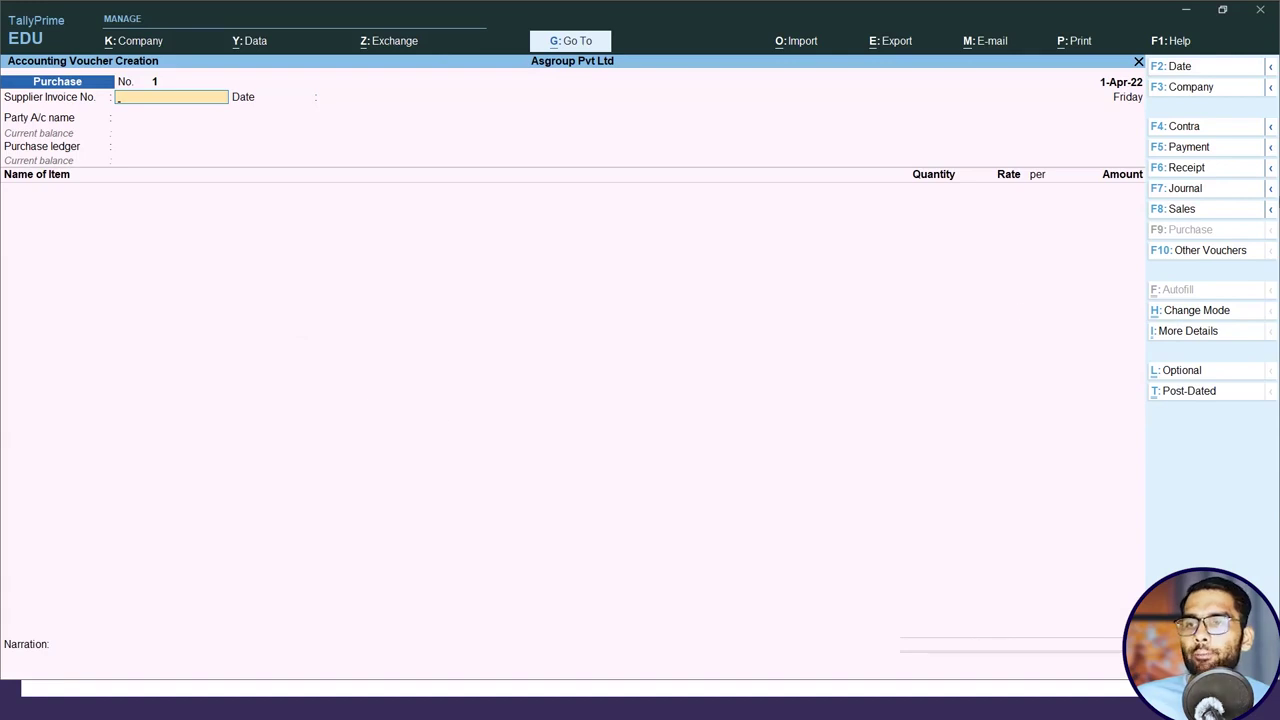
pyautogui.click(1196, 312)
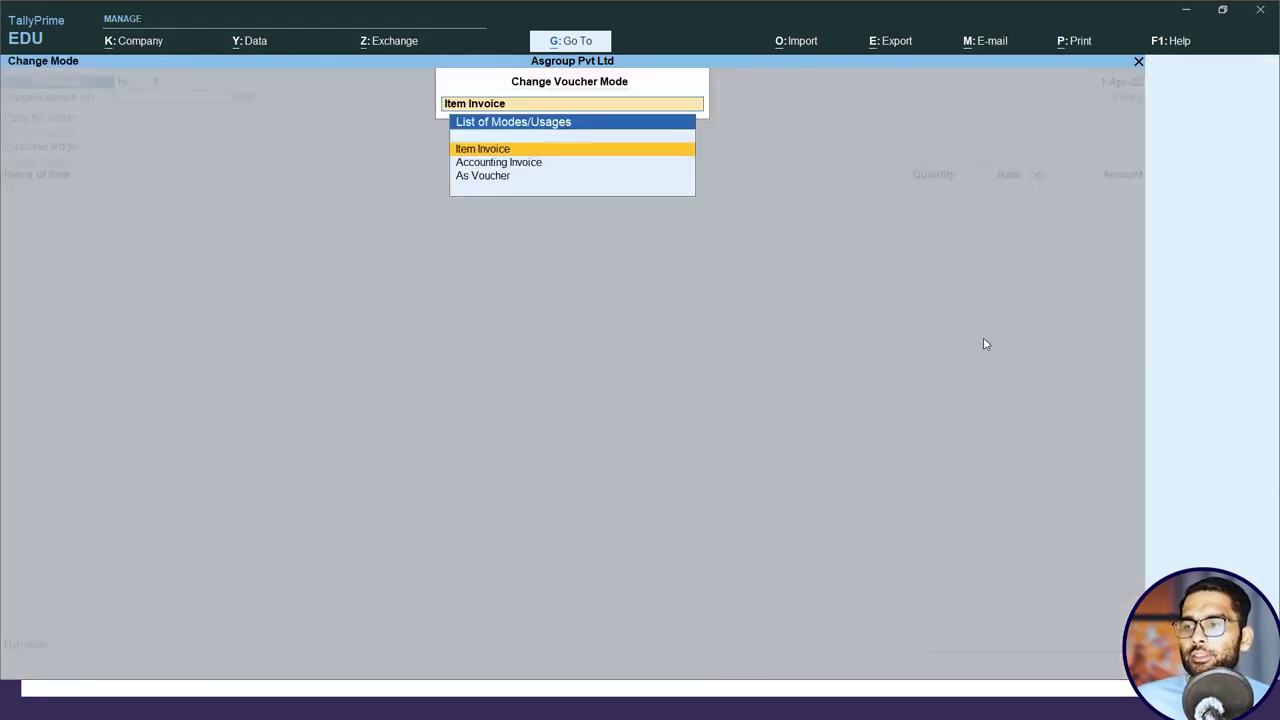
pyautogui.click(484, 176)
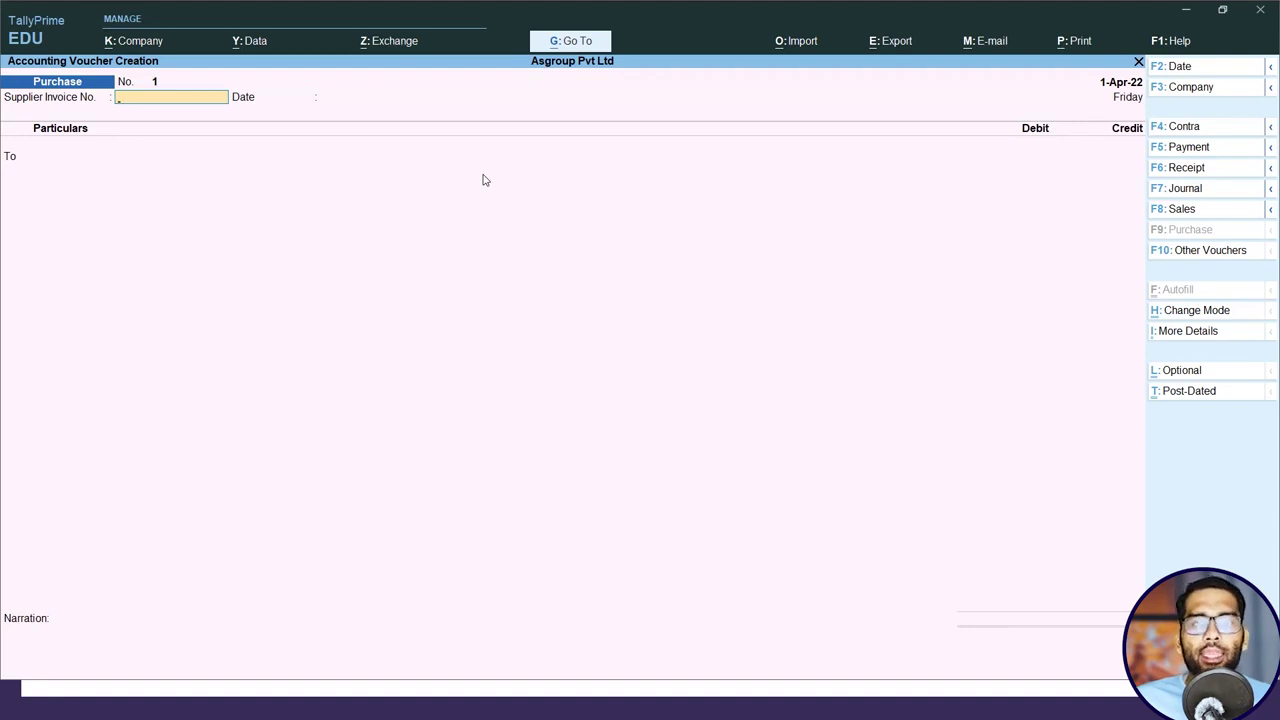
pyautogui.press('Return')
pyautogui.press('Return')
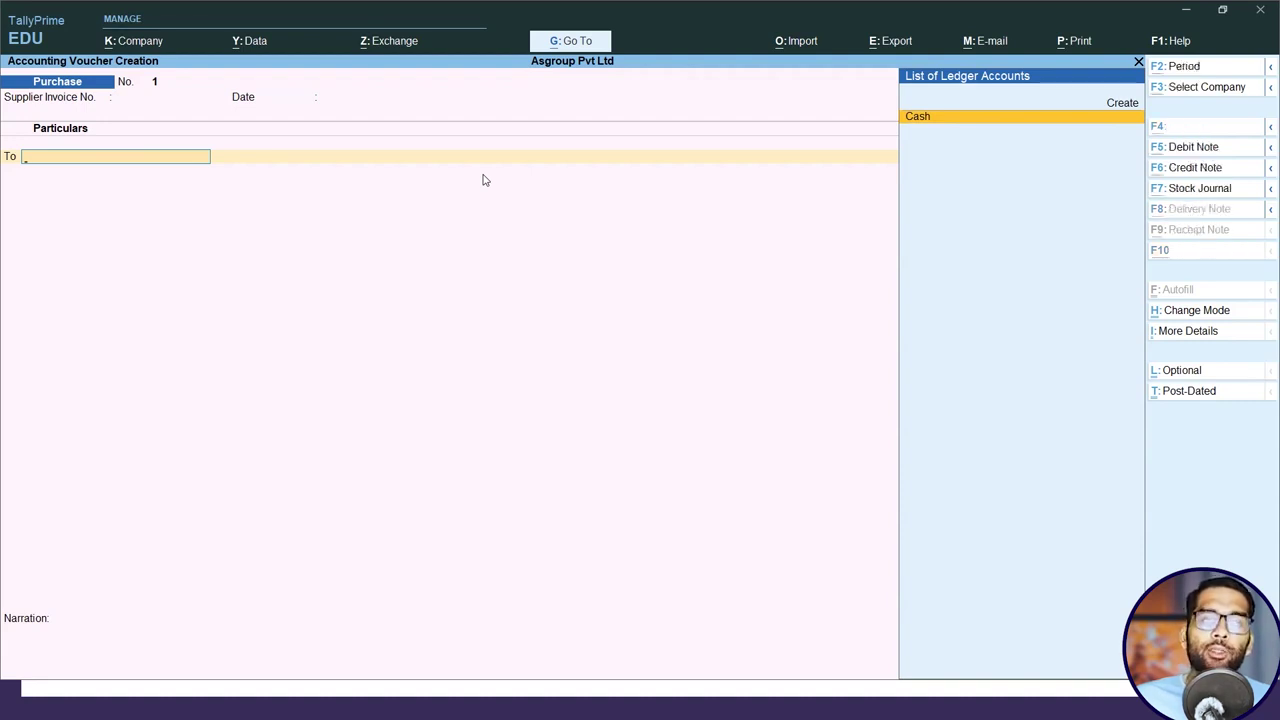
# Check the presentation's example entry again and select Cash as the voucher's To ledger
pyautogui.hotkey('alt', 'Tab')
pyautogui.hotkey('alt', 'Tab')
pyautogui.press('Return')
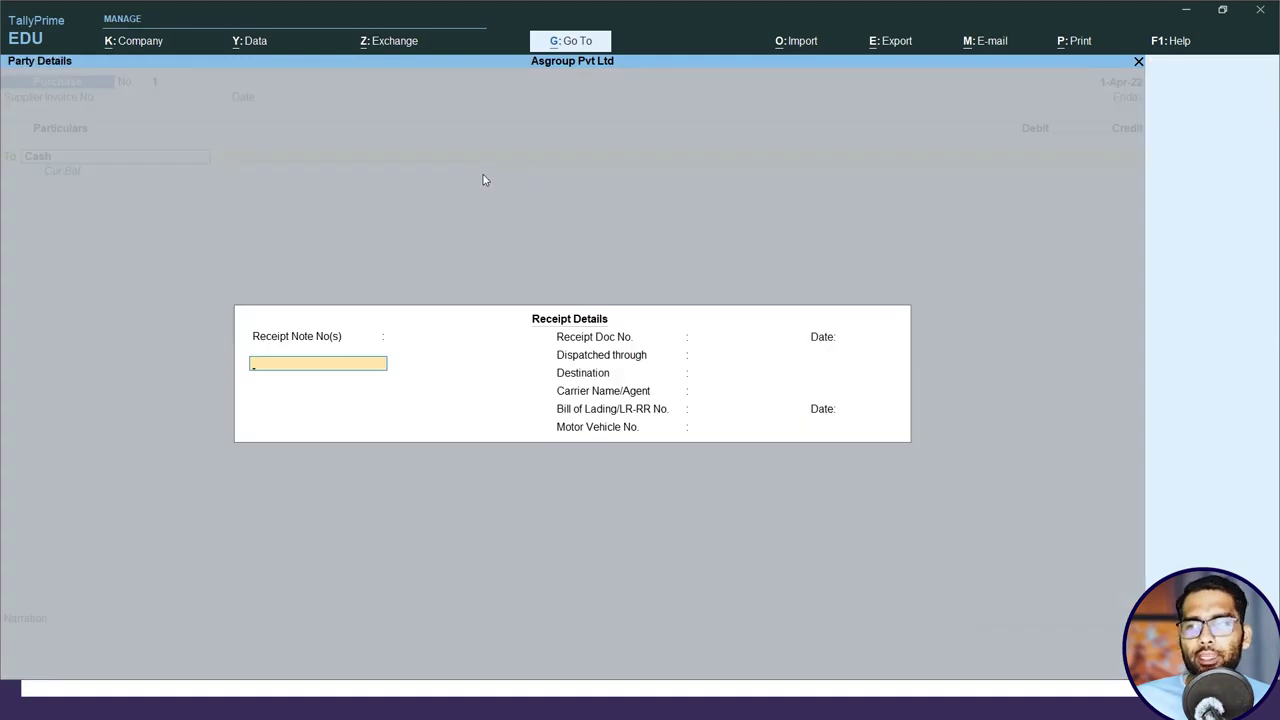
pyautogui.write('4750')
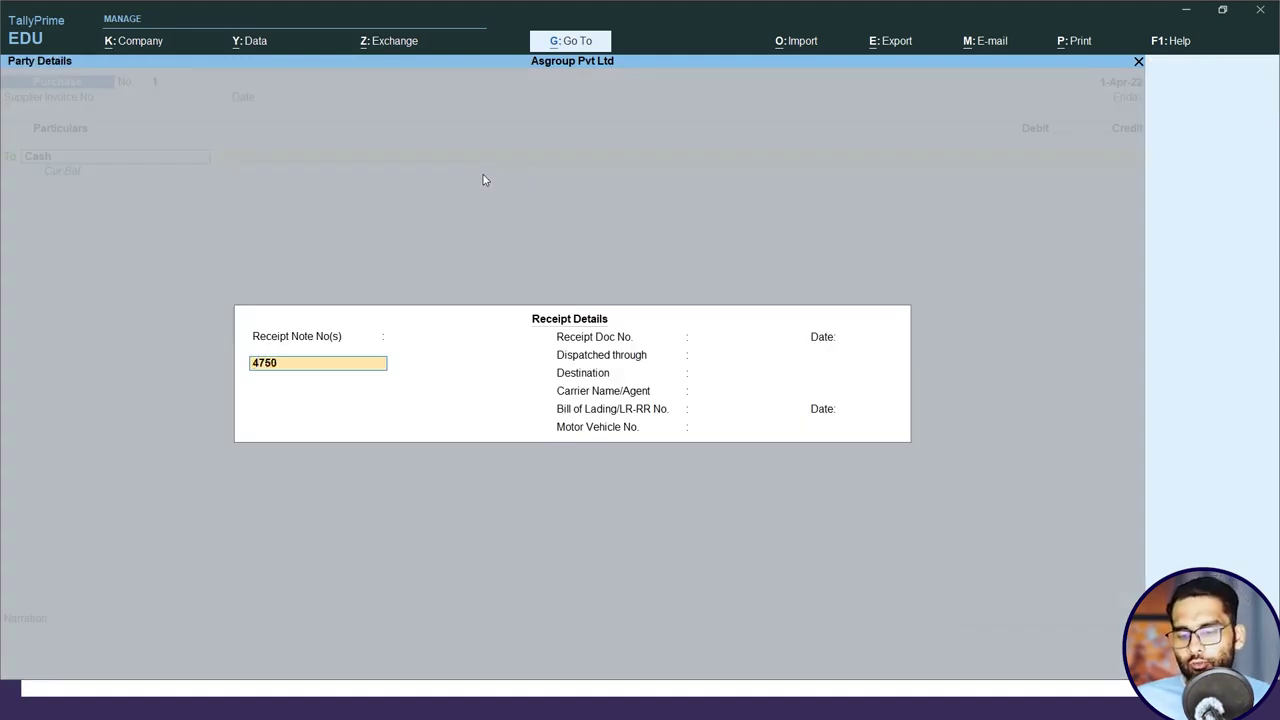
pyautogui.press('BackSpace')
pyautogui.press('BackSpace')
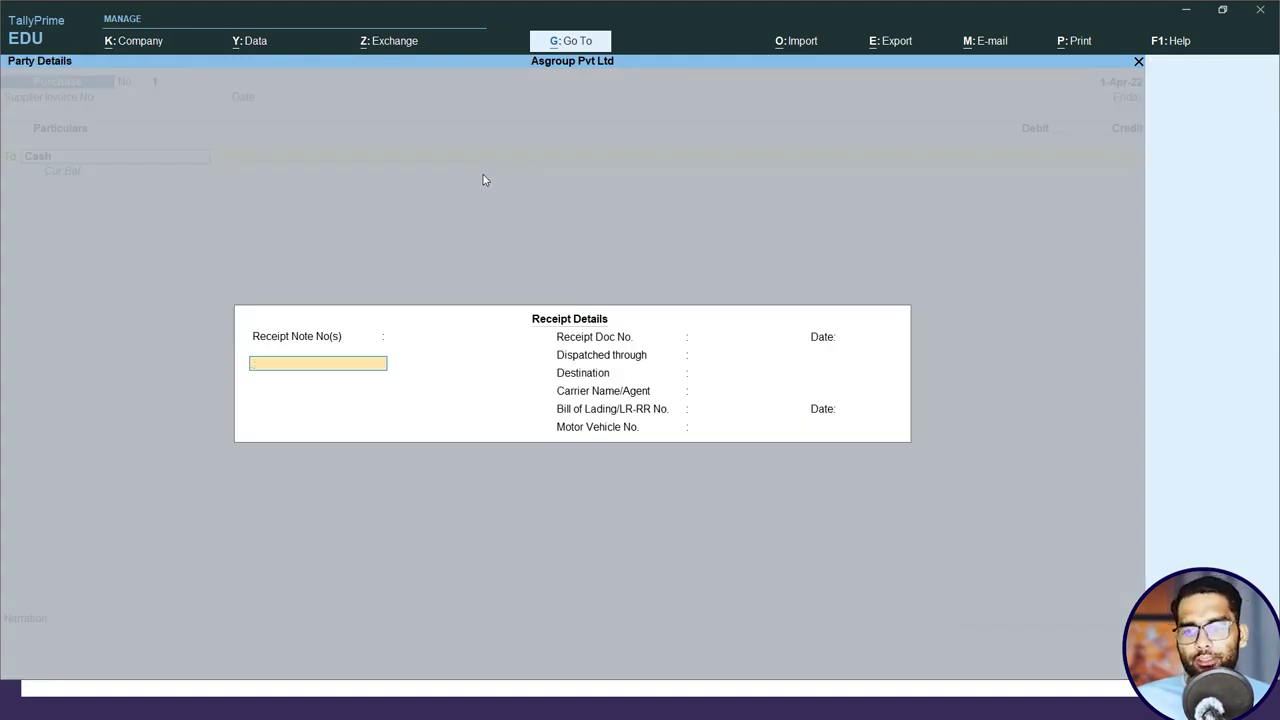
# Leave all receipt details blank and accept the default party details for Cash
pyautogui.press('Return')
pyautogui.press('Return')
pyautogui.press('Return')
pyautogui.press('Return')
pyautogui.press('Return')
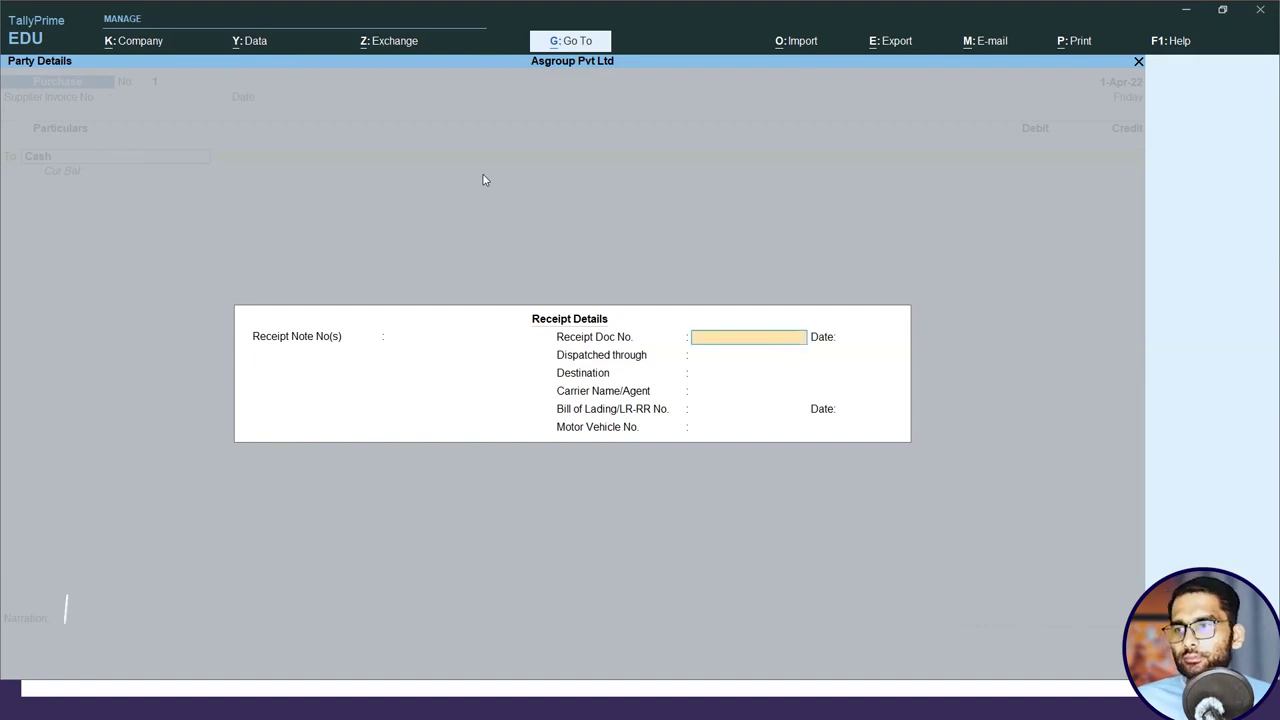
pyautogui.press('Return')
pyautogui.press('Return')
pyautogui.press('Return')
pyautogui.press('Return')
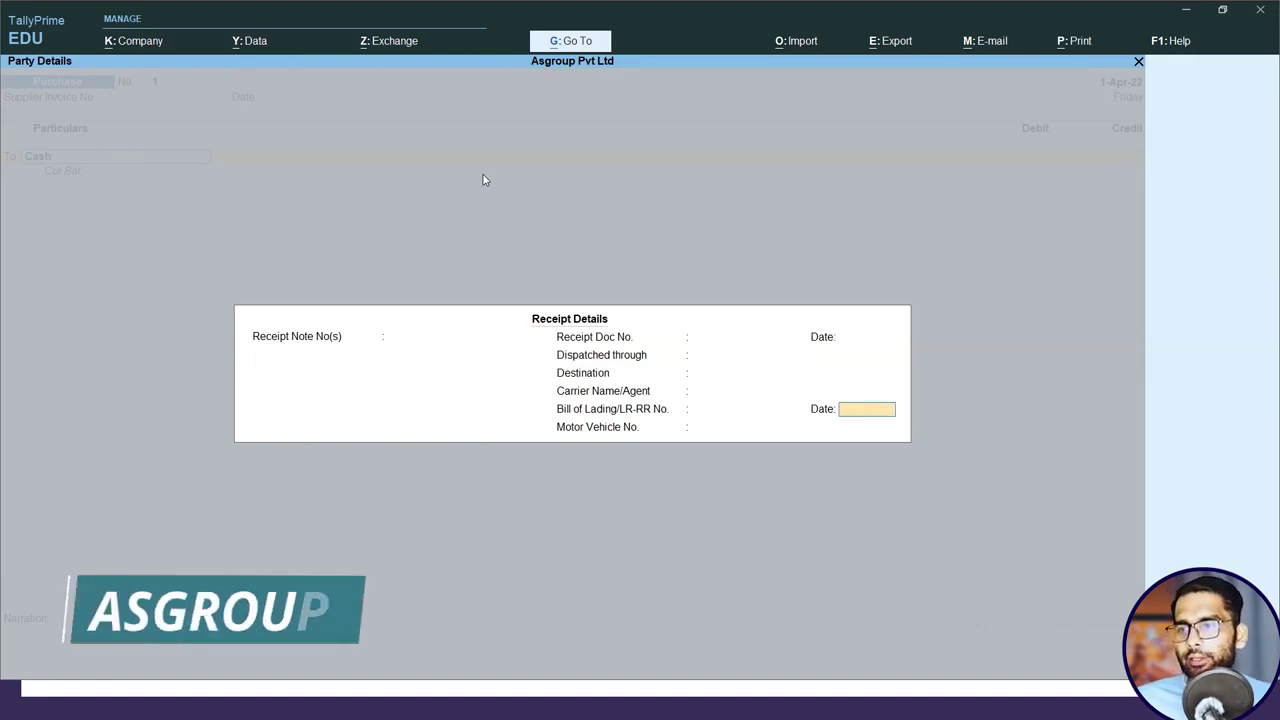
pyautogui.press('Return')
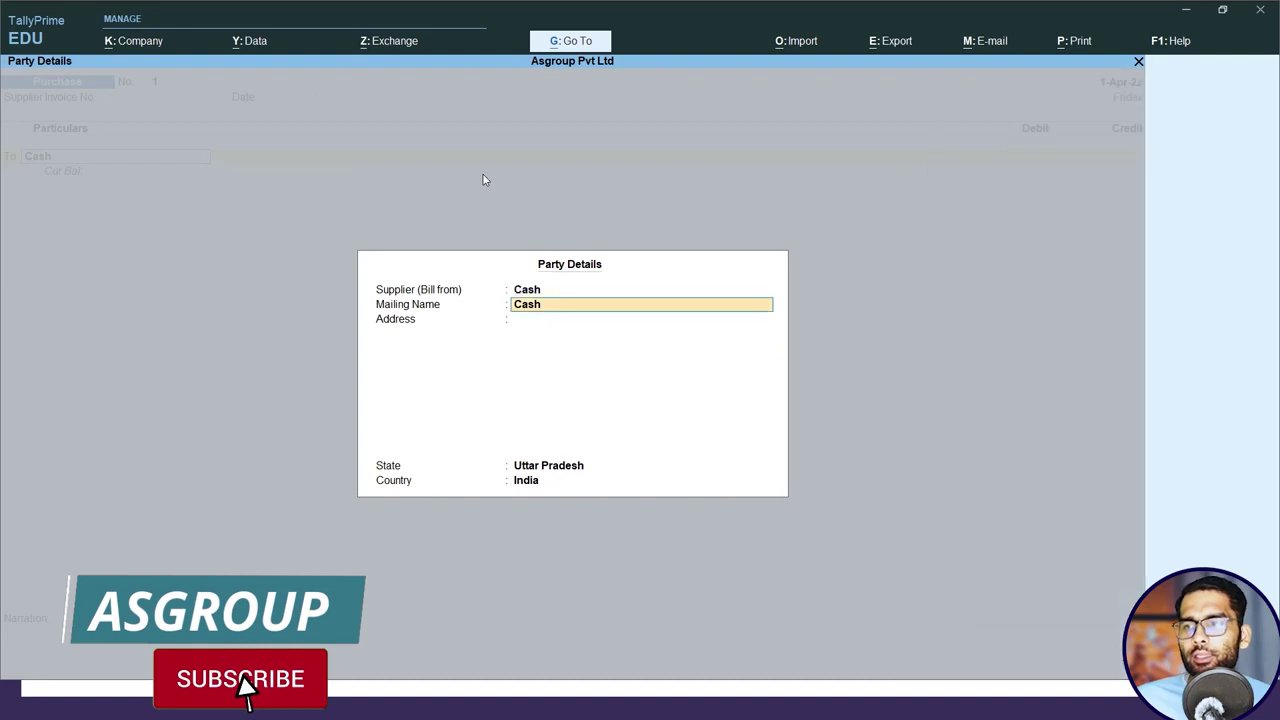
pyautogui.press('Return')
pyautogui.press('Return')
pyautogui.press('Return')
pyautogui.press('Return')
# Credit Cash with 47500 and continue past the negative cash warning
pyautogui.write('47500')
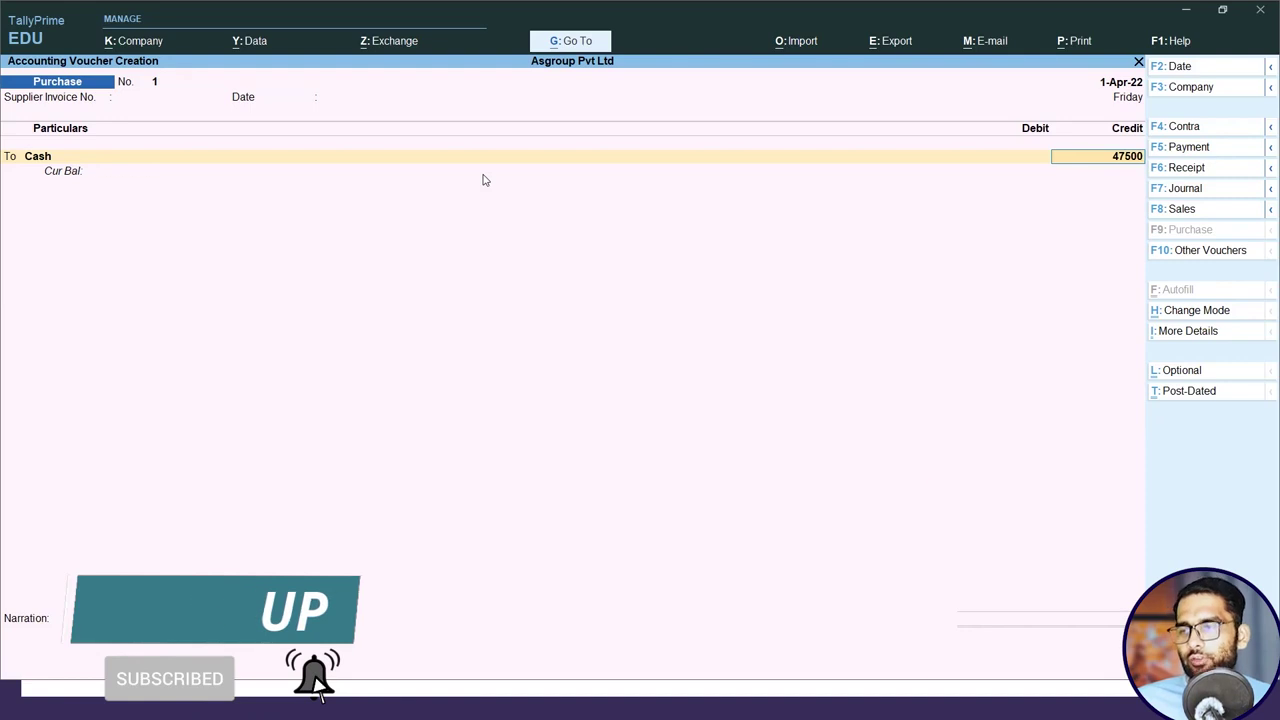
pyautogui.press('Return')
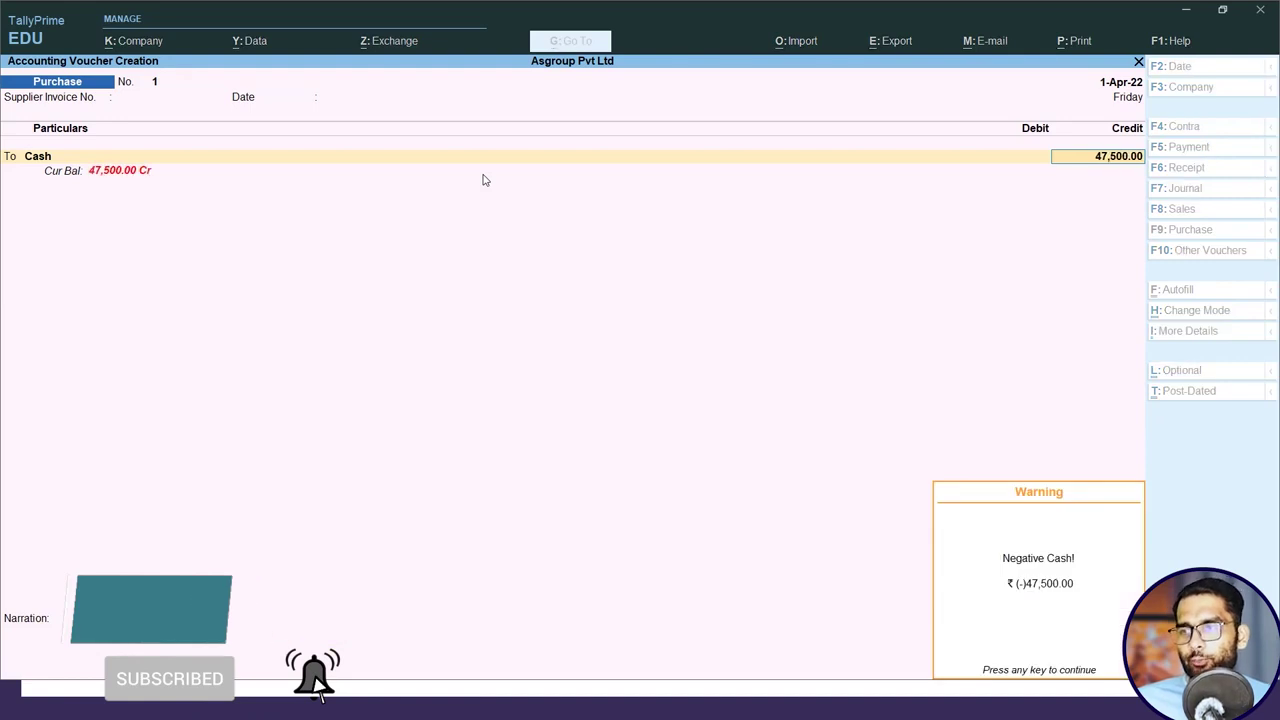
pyautogui.press('Return')
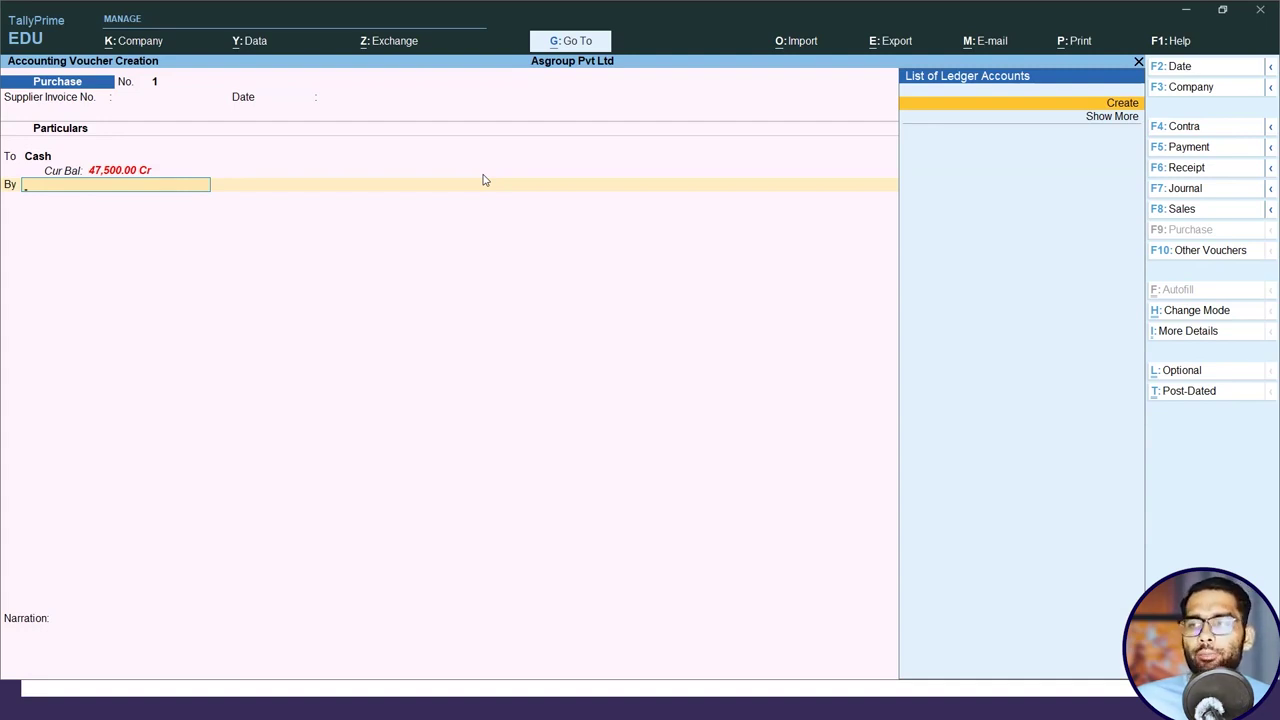
# Create a Purchase ledger under Purchase Accounts for the By line, leaving its inventory allocations blank
pyautogui.hotkey('alt', 'c')
pyautogui.write('Purchase')
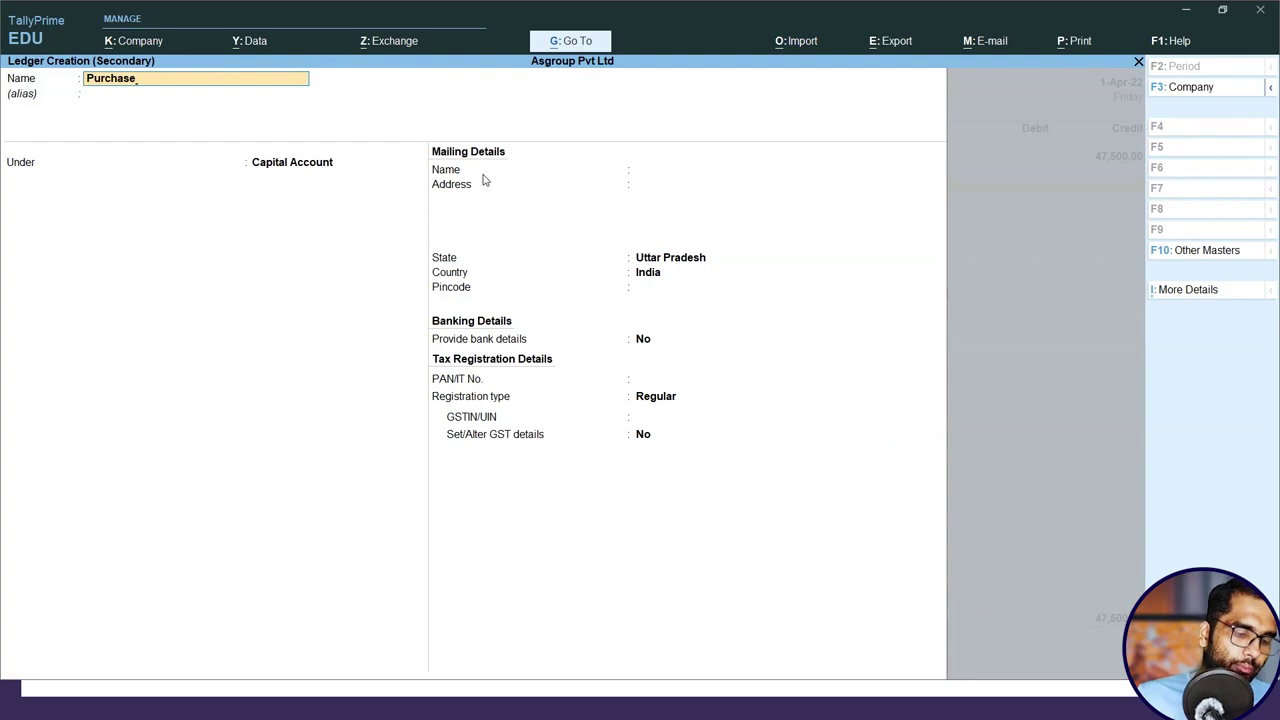
pyautogui.press('Return')
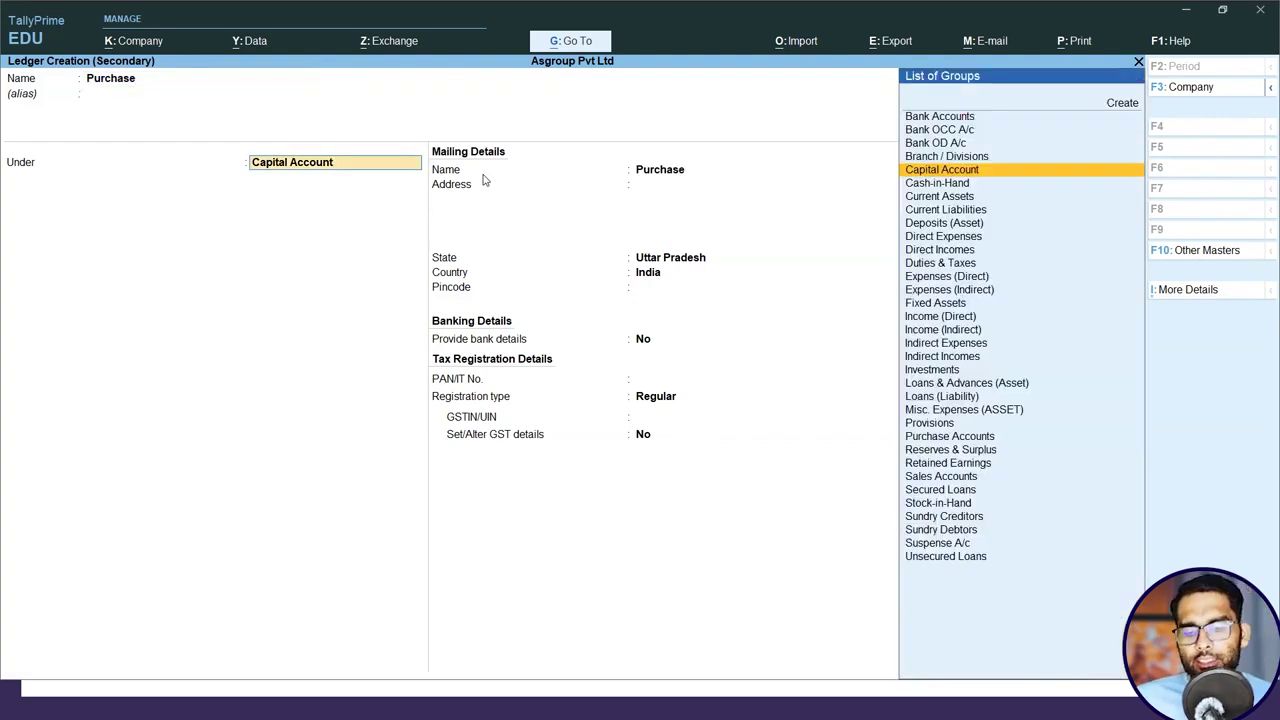
pyautogui.write('P')
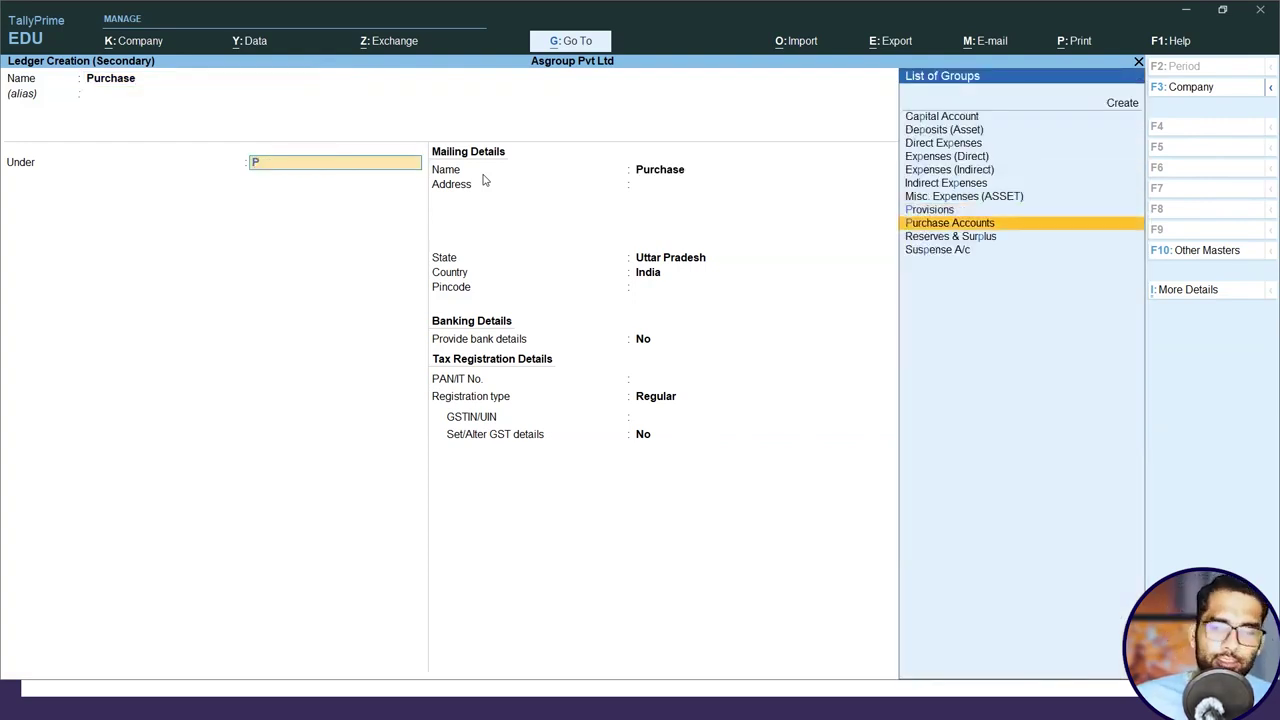
pyautogui.press('Return')
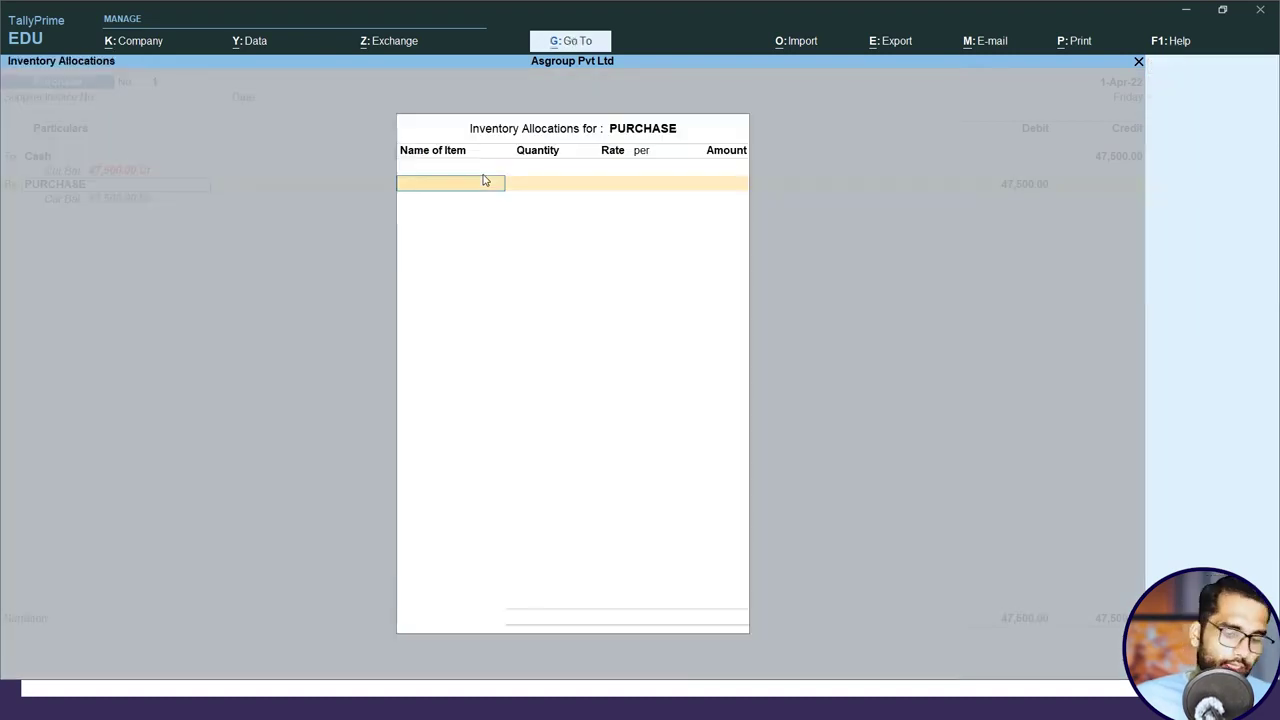
pyautogui.press('Return')
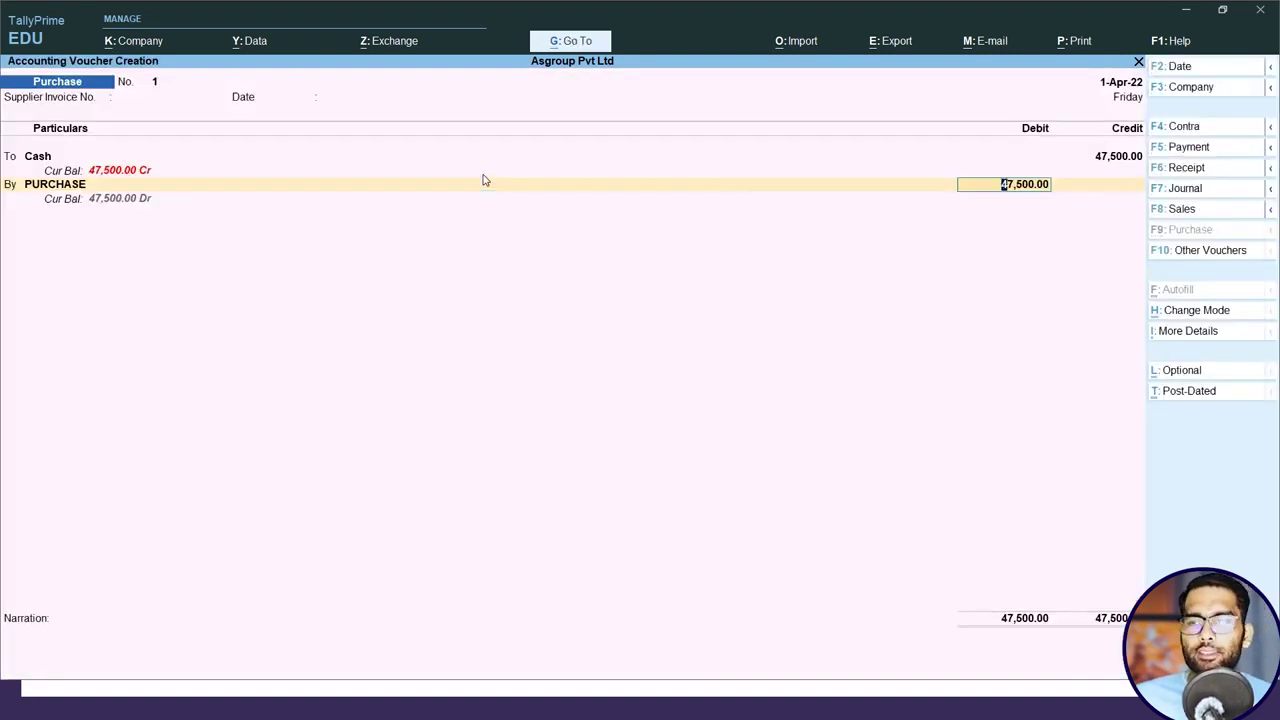
# Save the purchase voucher and check the presentation's example for the sale of goods with 10% trade discount
pyautogui.hotkey('ctrl', 'a')
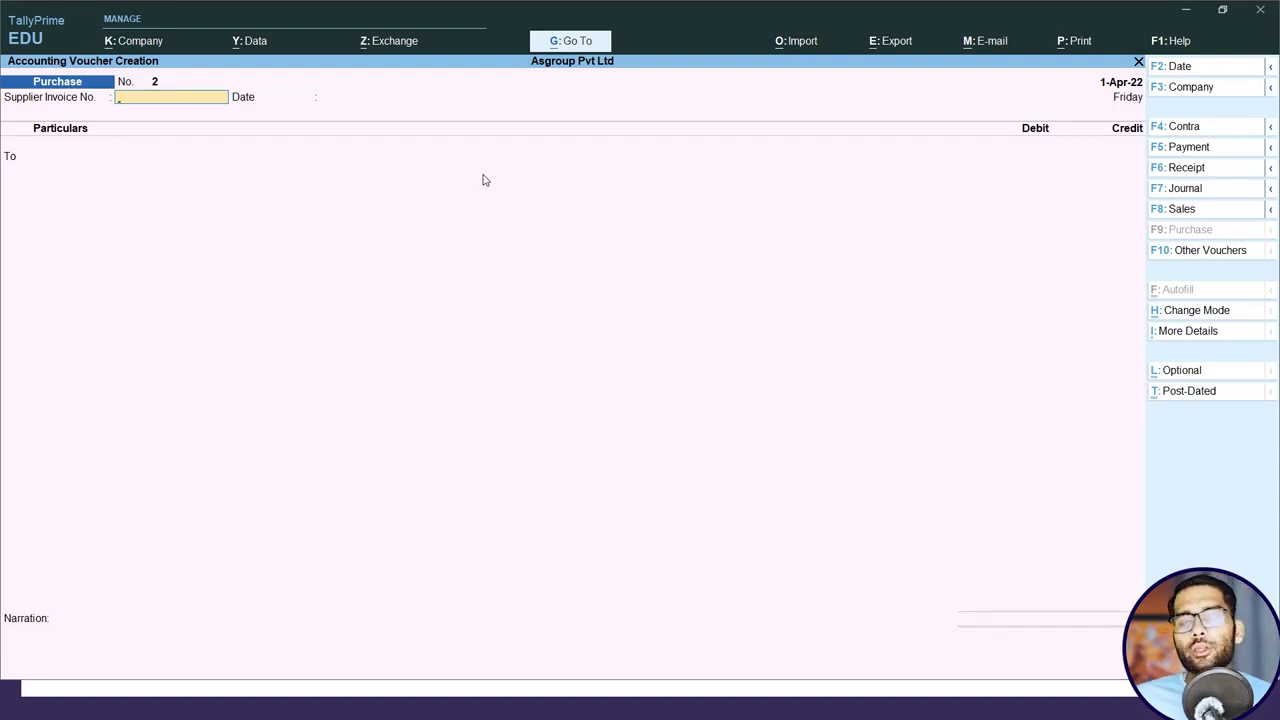
pyautogui.hotkey('alt', 'Tab')
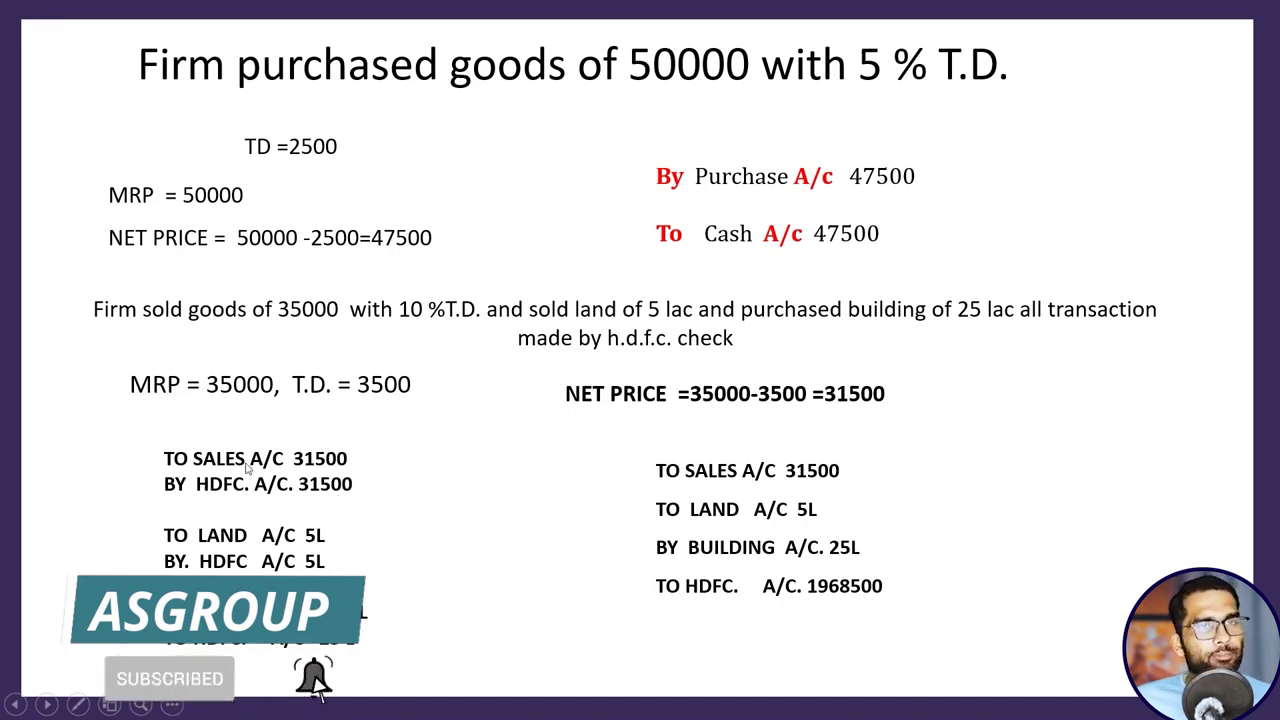
pyautogui.hotkey('alt', 'Tab')
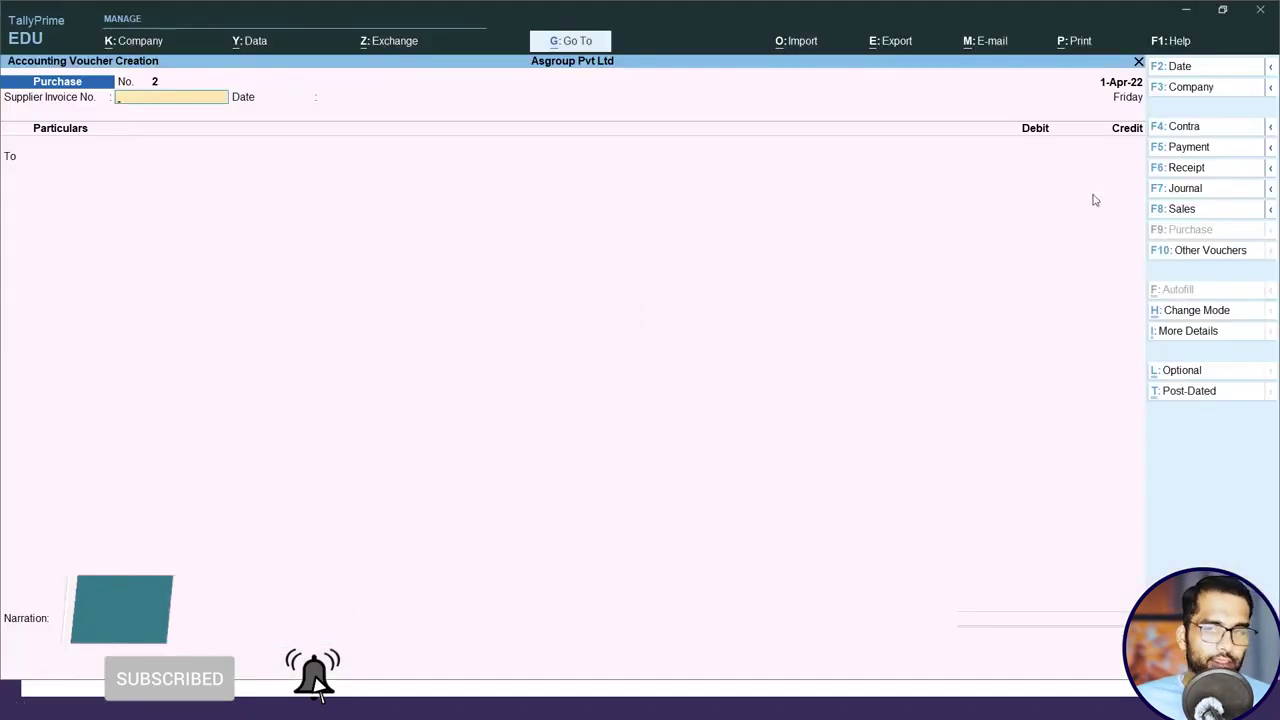
# Start a sales voucher and change its mode to As Voucher
pyautogui.click(1196, 209)
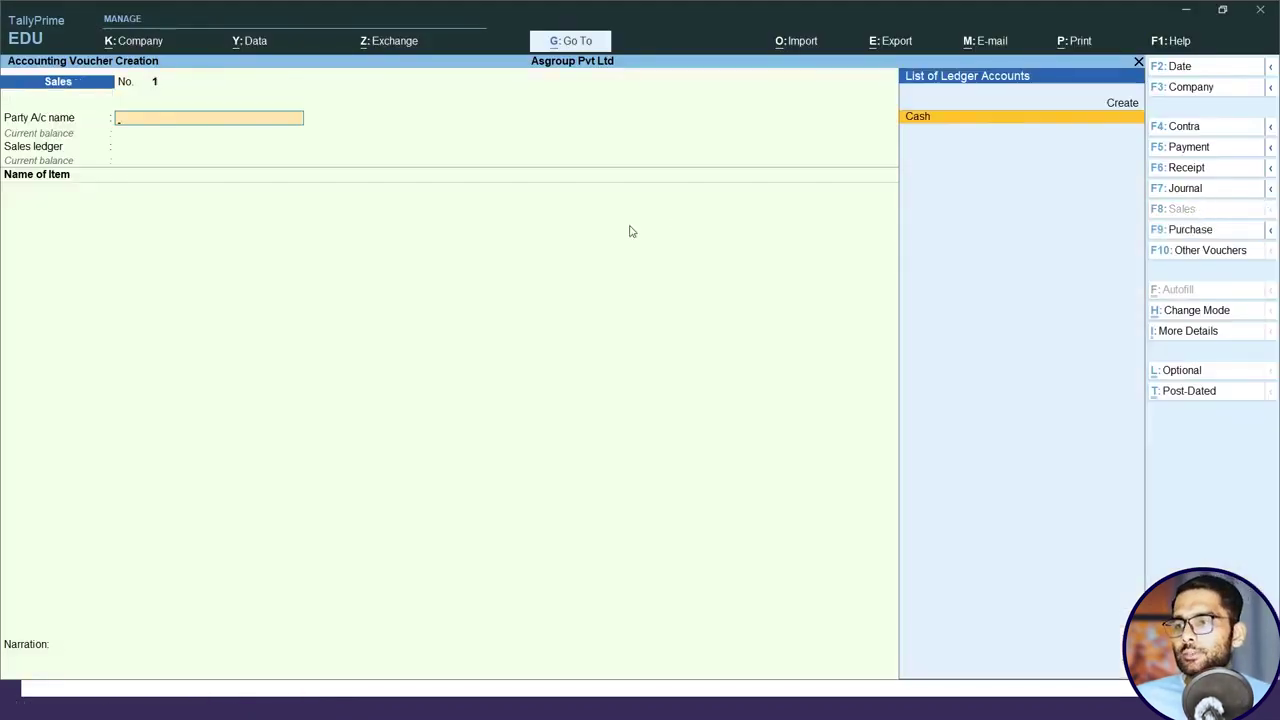
pyautogui.click(1200, 312)
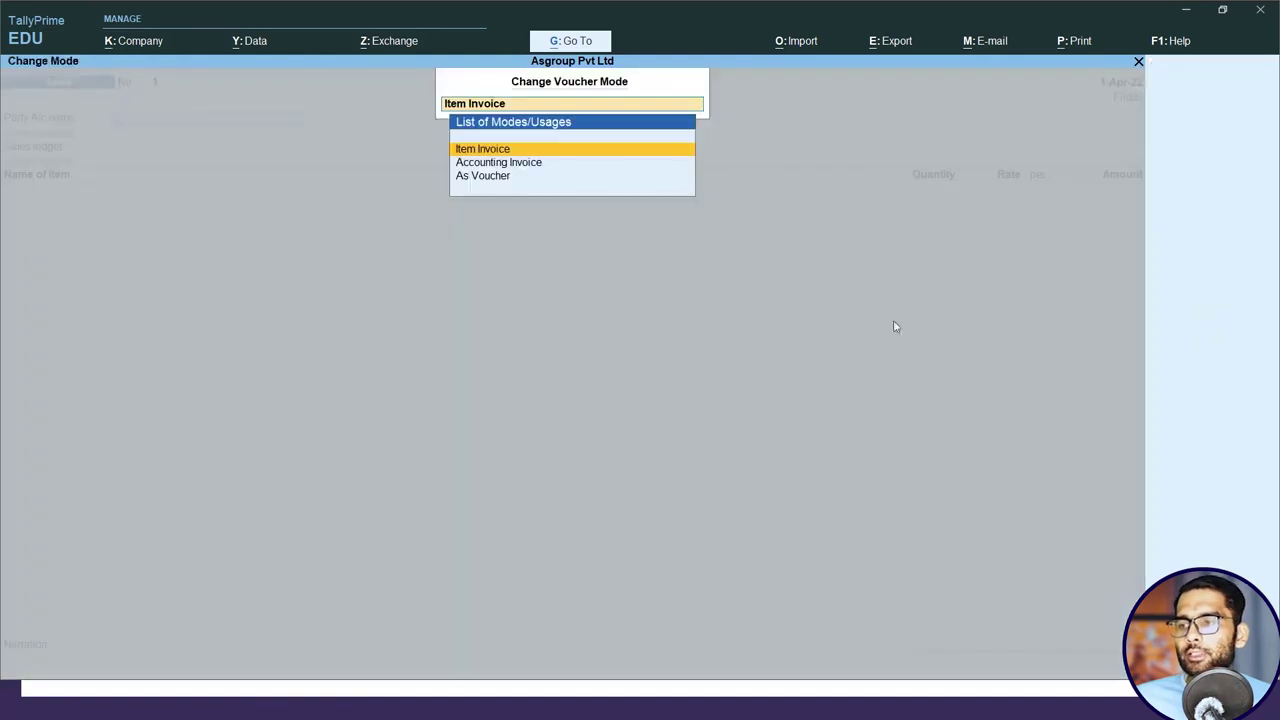
pyautogui.click(468, 178)
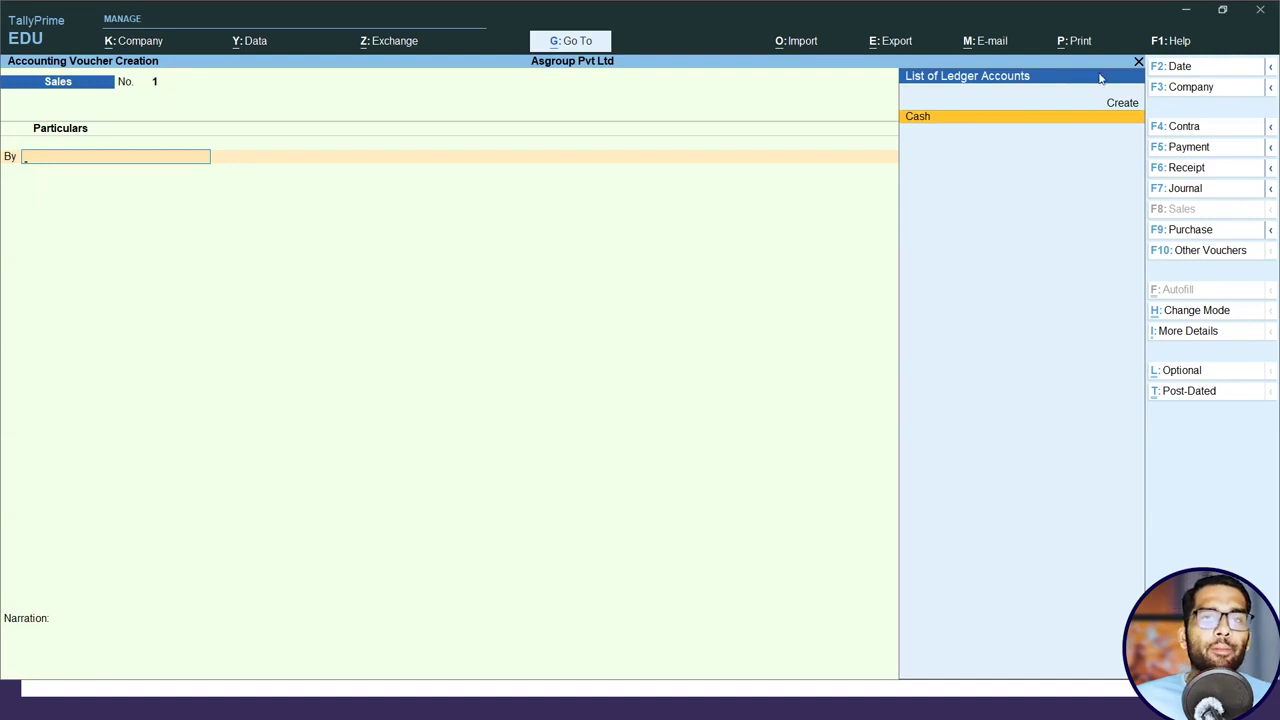
# Create an Hdfc ledger under Bank Accounts for the By line, leaving dispatch details blank and accepting the default party details
pyautogui.click(1121, 104)
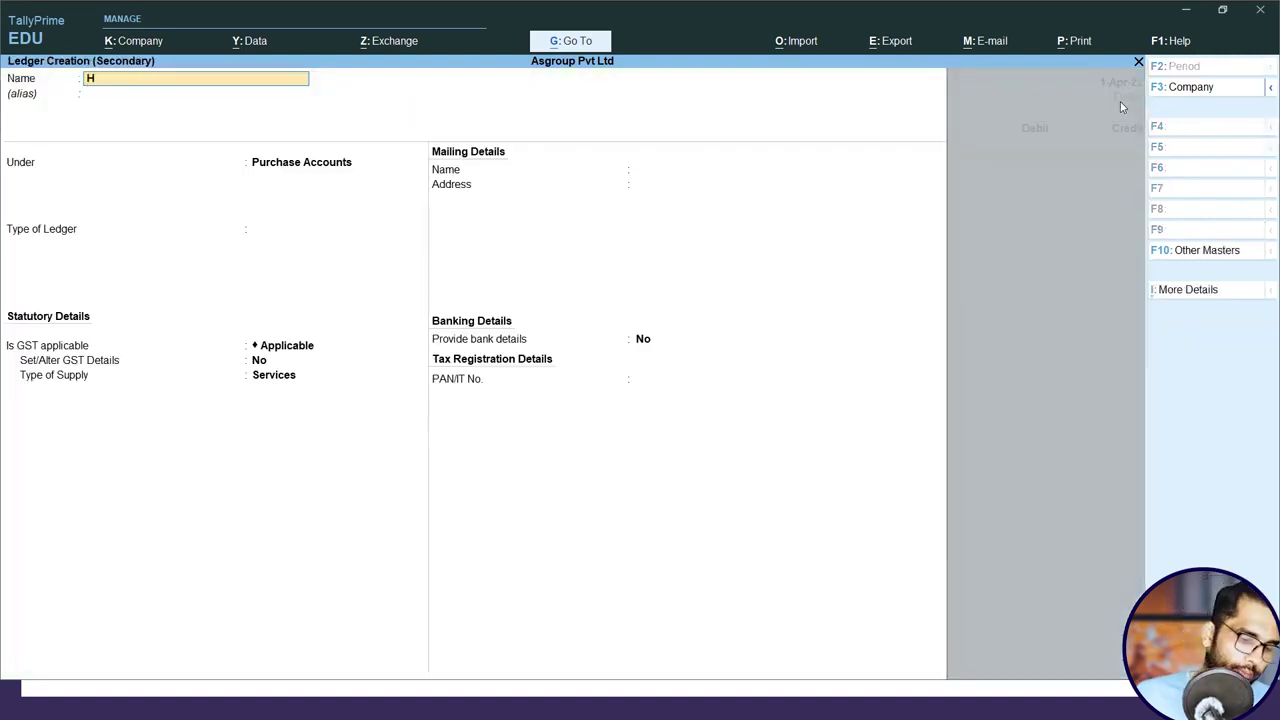
pyautogui.press('Return')
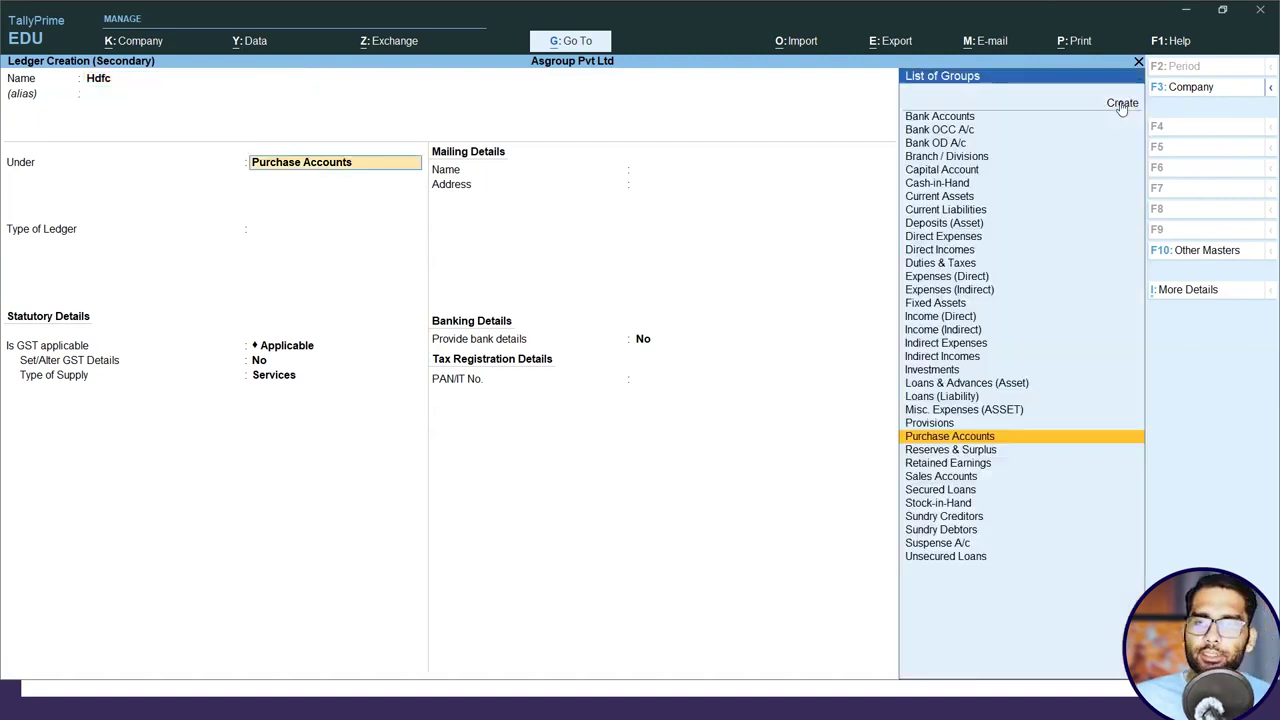
pyautogui.write('Ba')
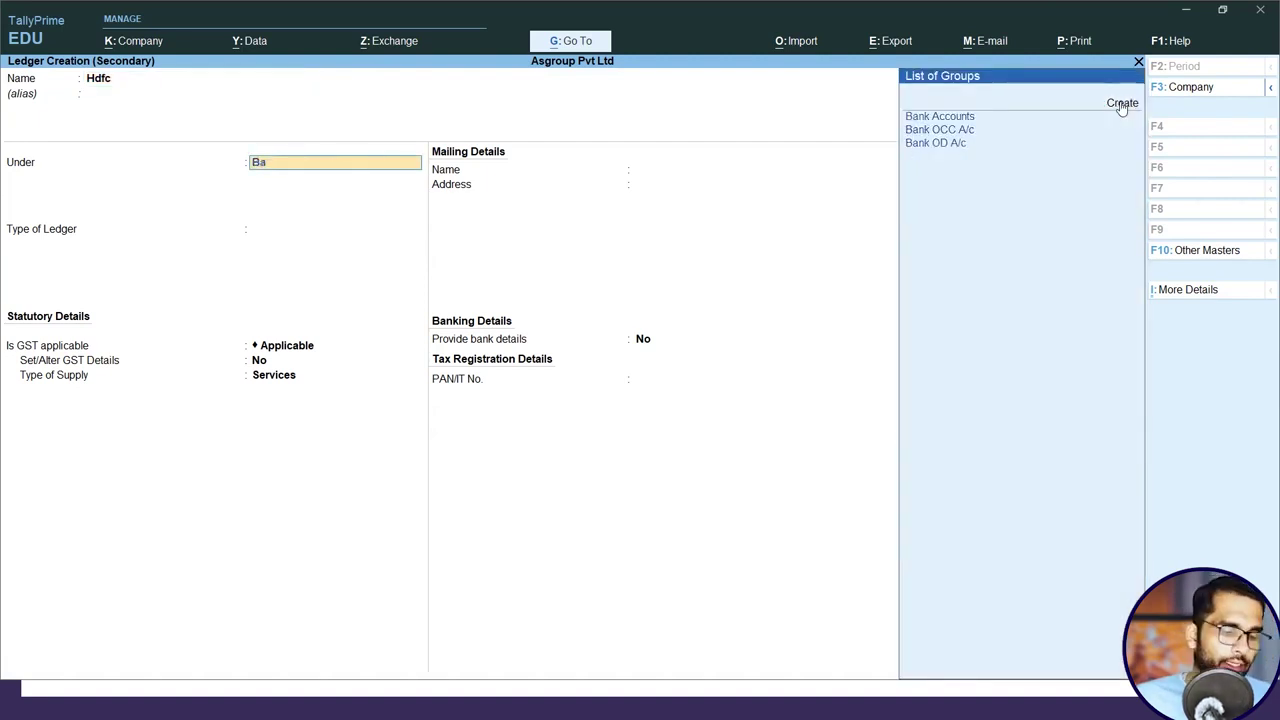
pyautogui.press('Return')
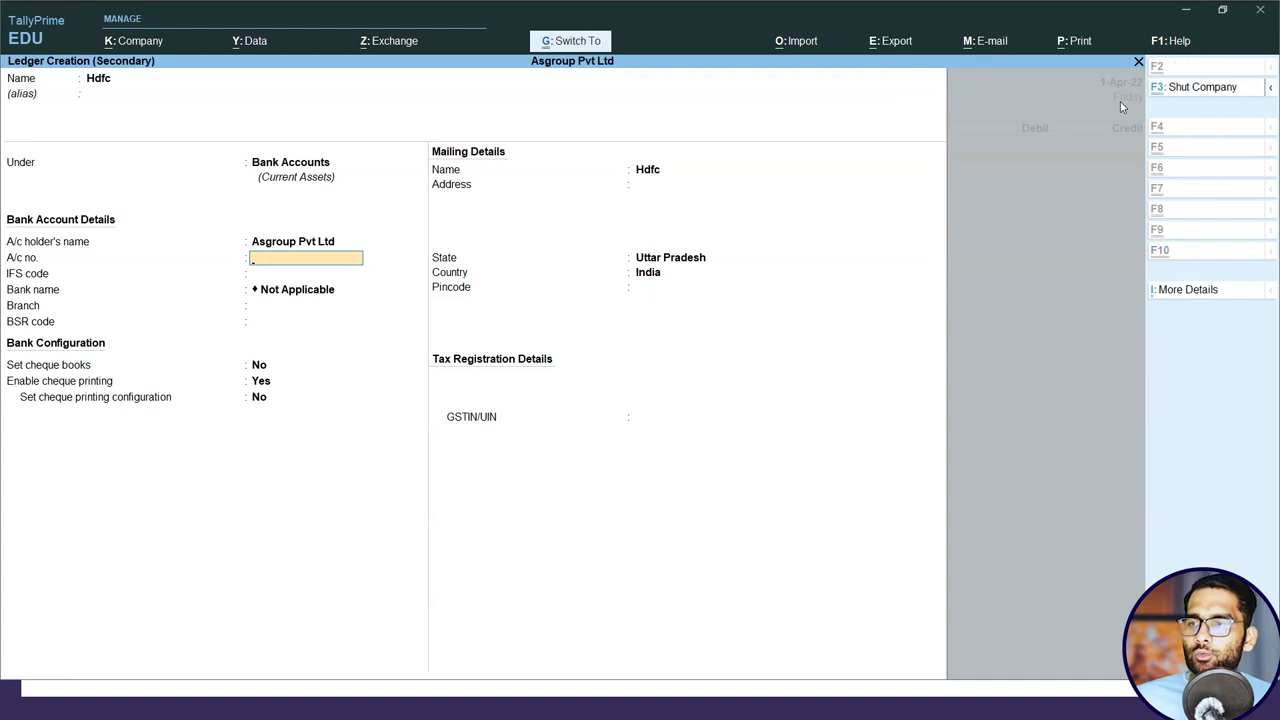
pyautogui.hotkey('ctrl', 'a')
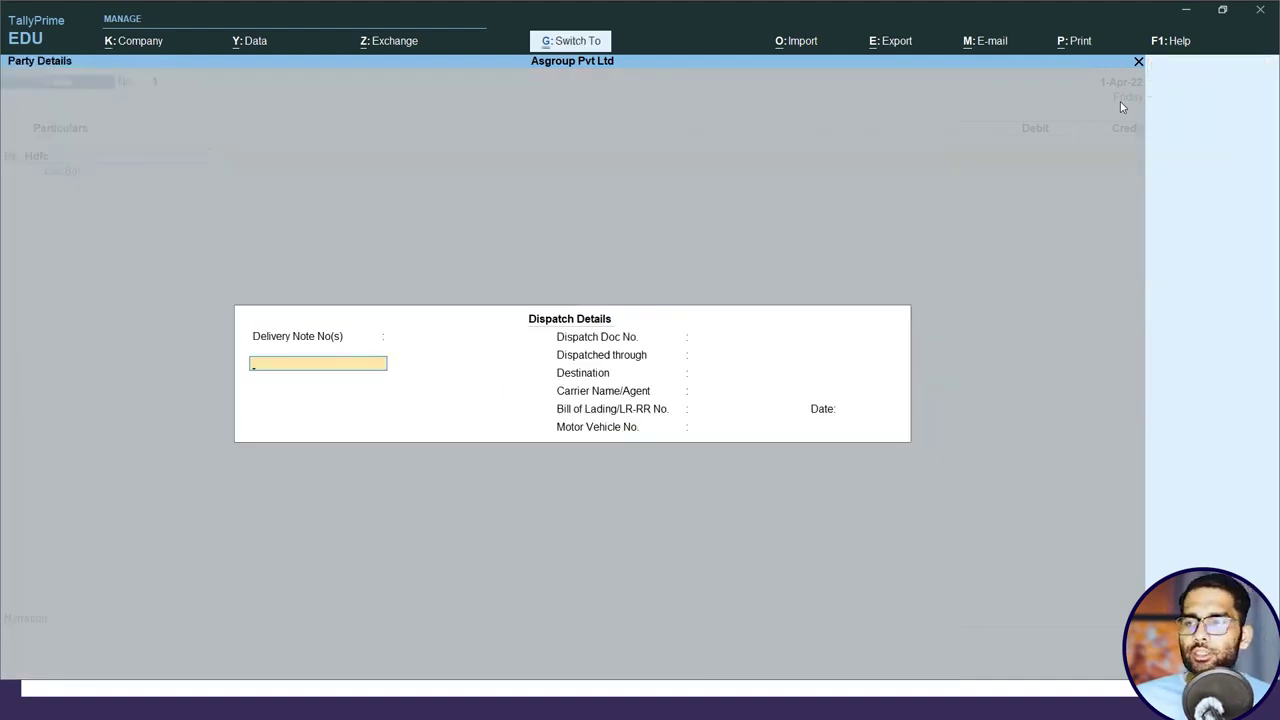
pyautogui.hotkey('ctrl', 'a')
pyautogui.hotkey('ctrl', 'a')
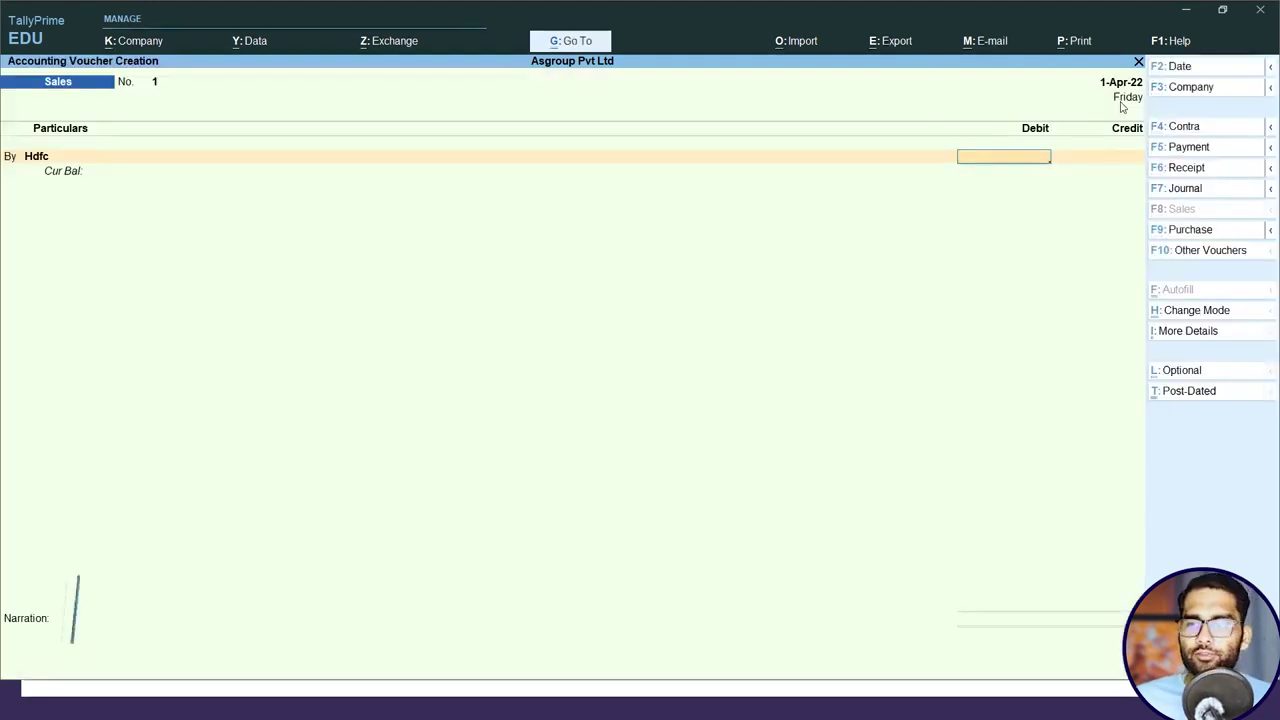
# Check the sales entry in the presentation and debit Hdfc with 31500, continuing to the To line
pyautogui.hotkey('alt', 'Tab')
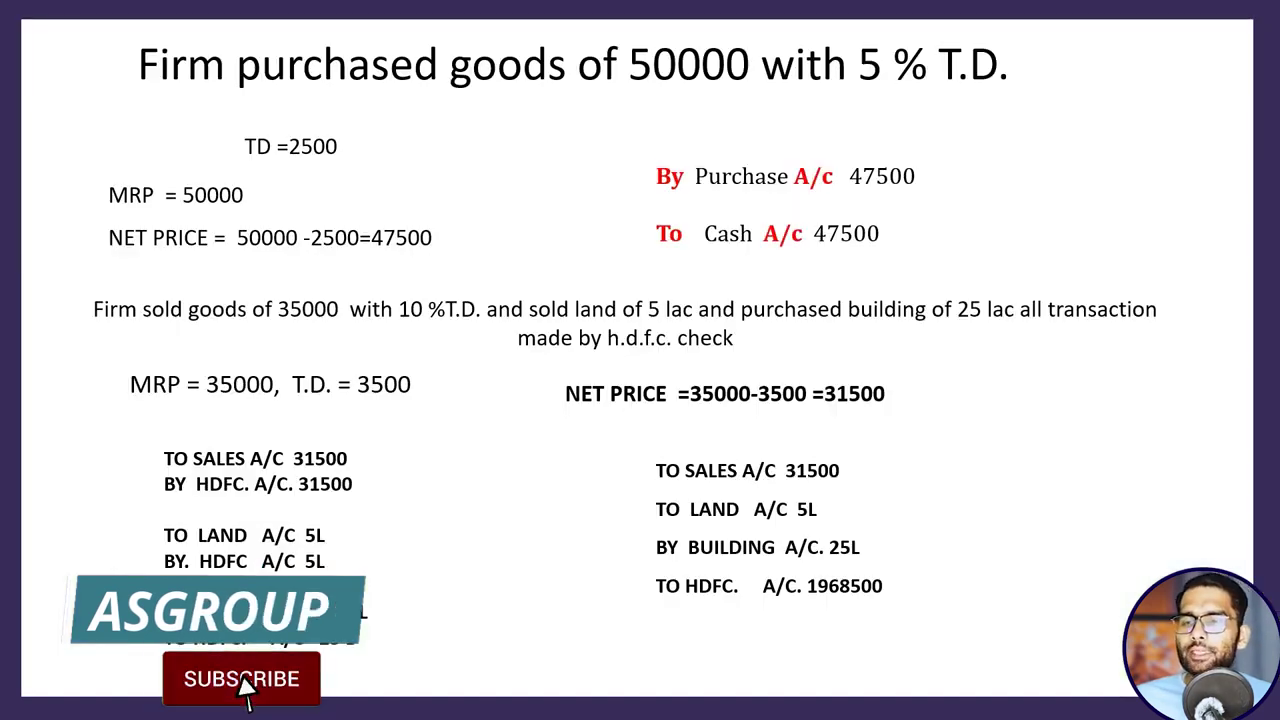
pyautogui.hotkey('alt', 'Tab')
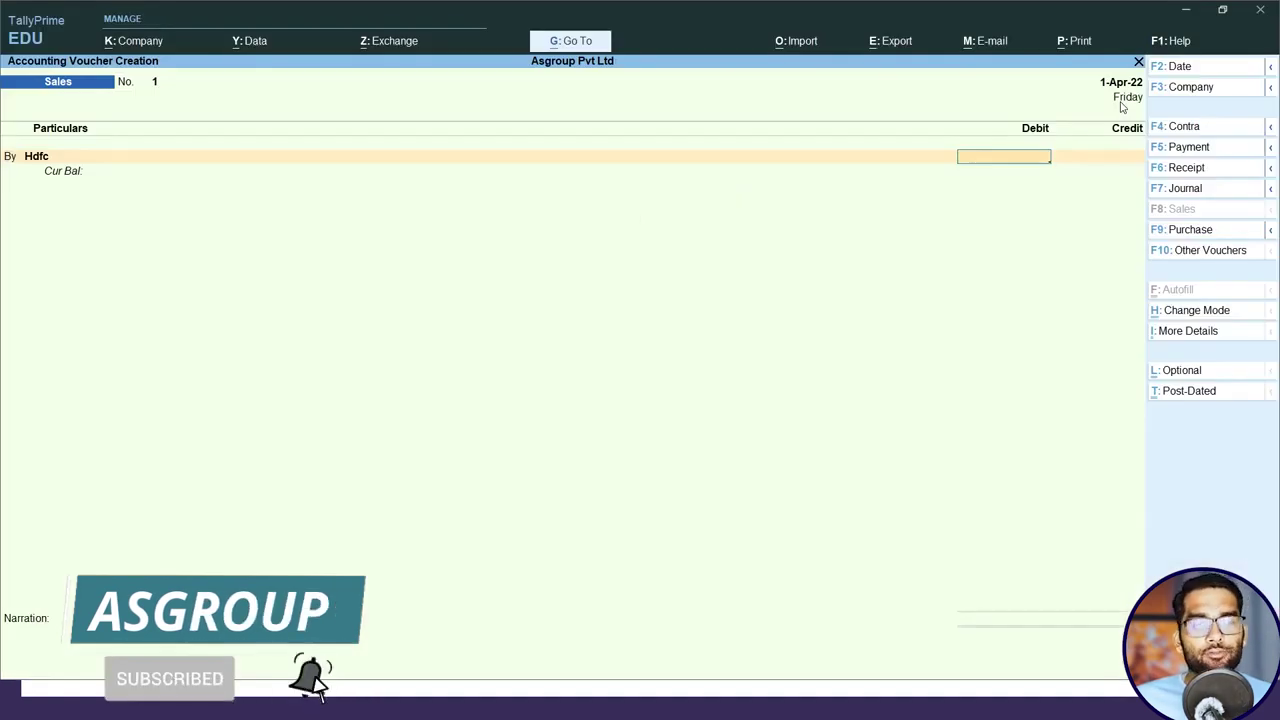
pyautogui.write('31500')
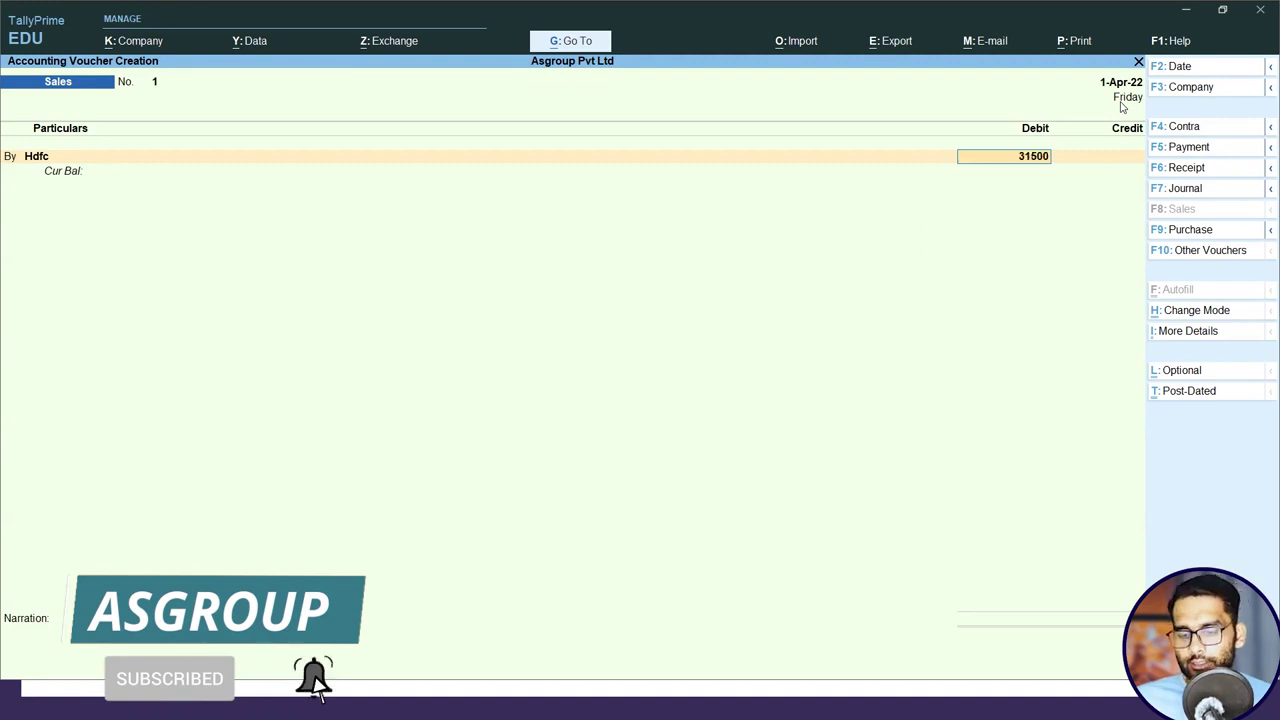
pyautogui.press('Return')
pyautogui.press('Return')
pyautogui.press('Return')
pyautogui.press('Return')
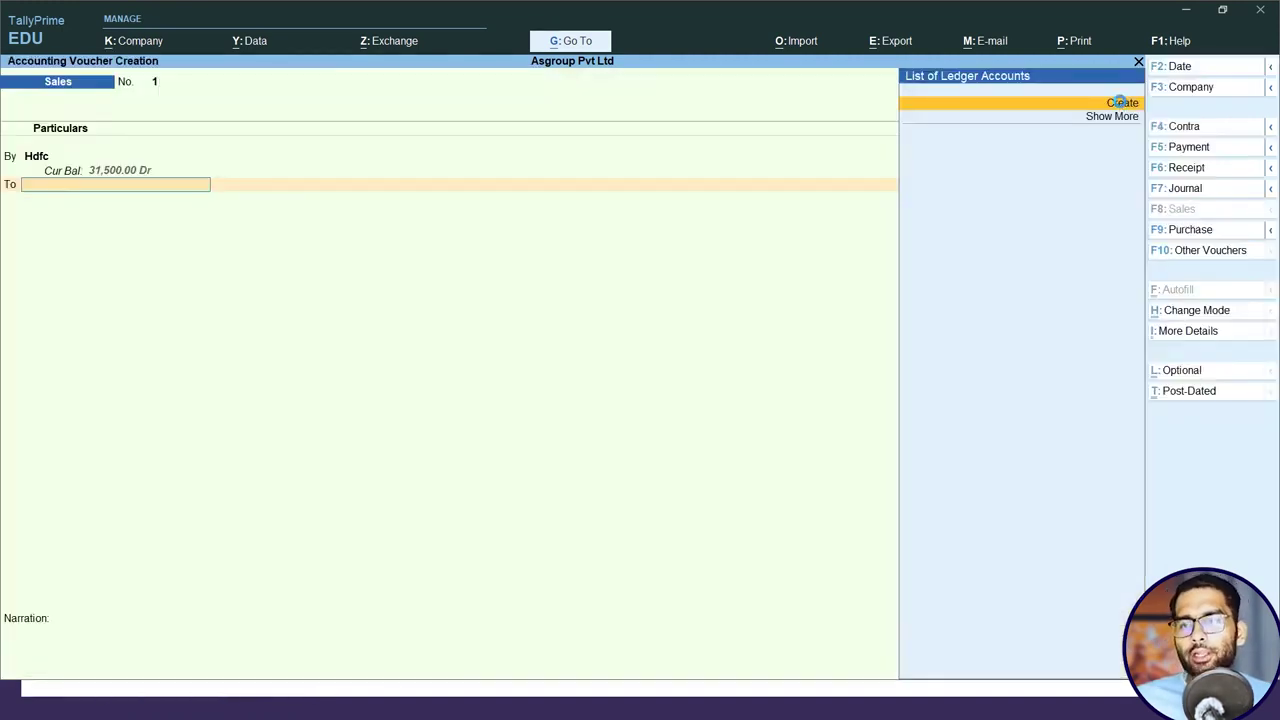
# Create a Sales ledger under Sales Accounts for the To line, leaving its inventory allocations blank
pyautogui.click(1120, 102)
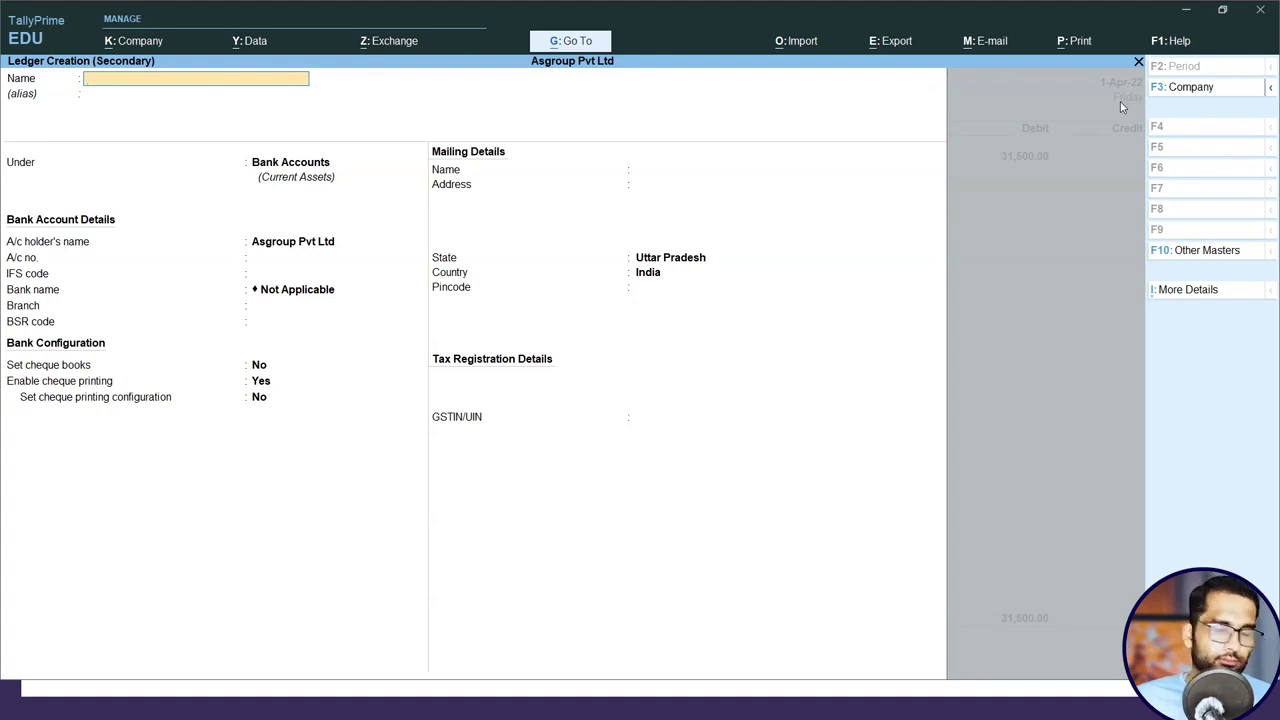
pyautogui.press('Escape')
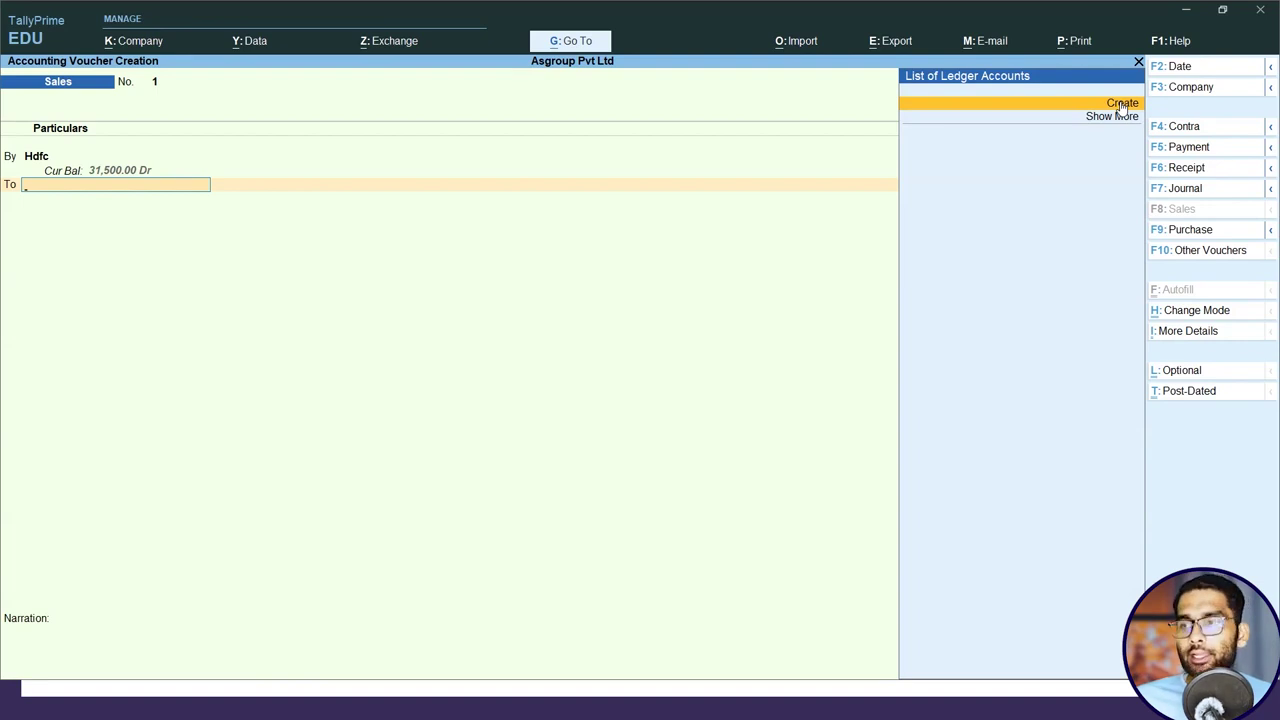
pyautogui.click(1121, 104)
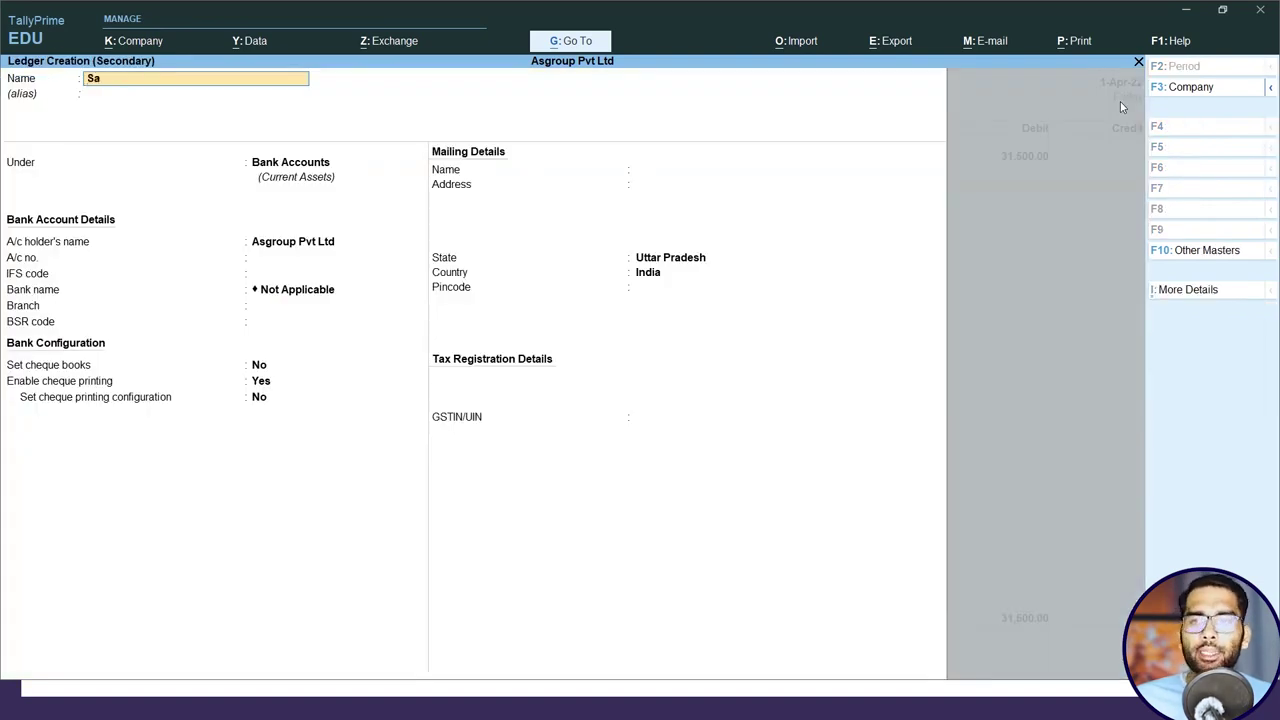
pyautogui.press('Return')
pyautogui.press('Return')
pyautogui.write('S')
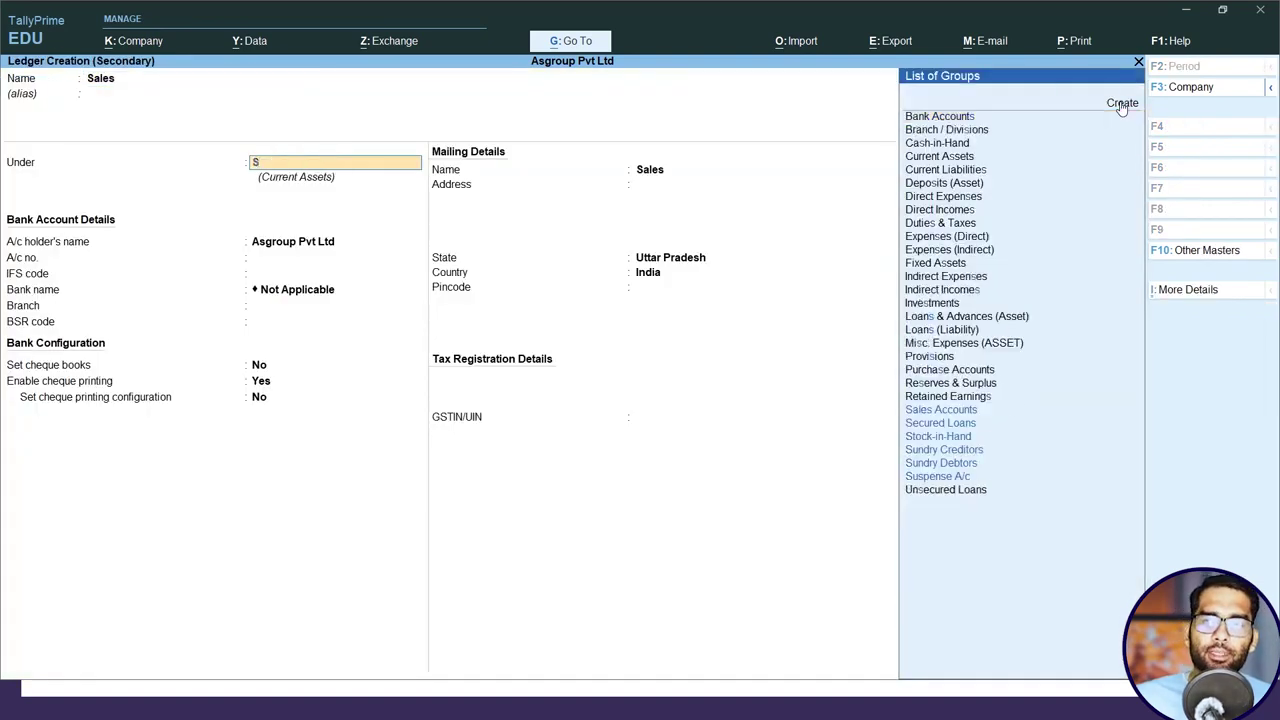
pyautogui.press('Down')
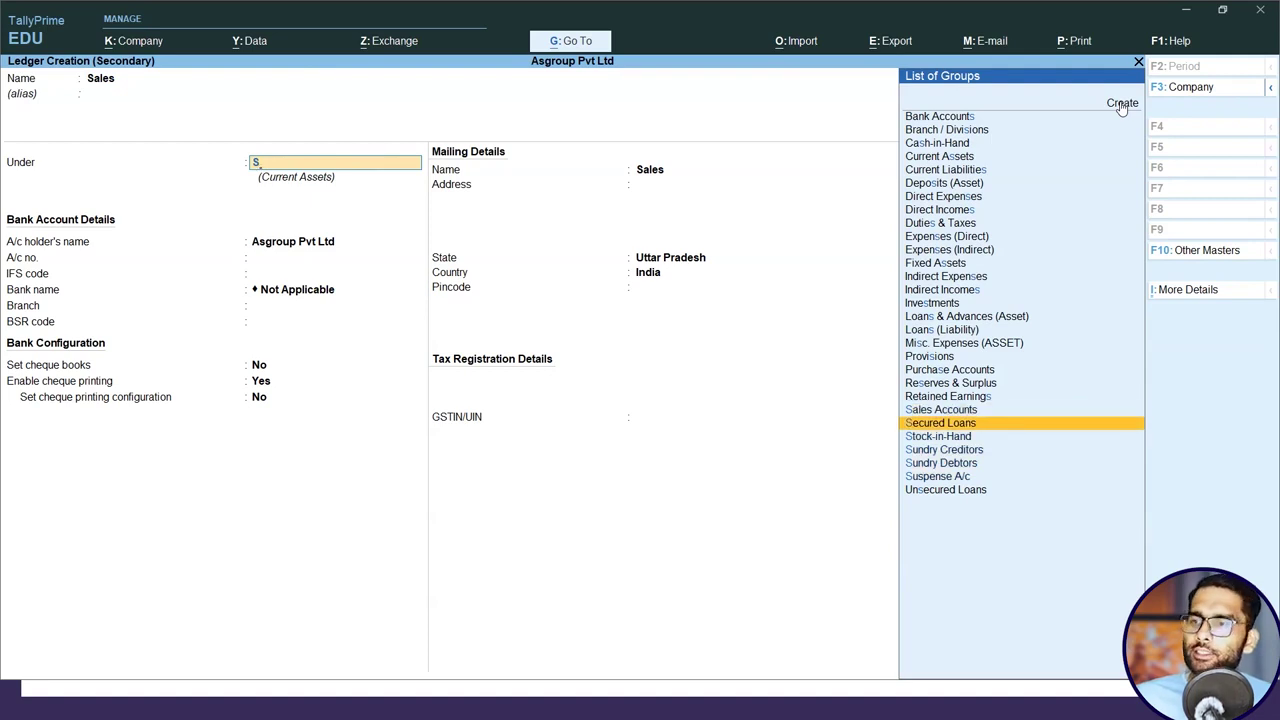
pyautogui.press('Up')
pyautogui.press('Return')
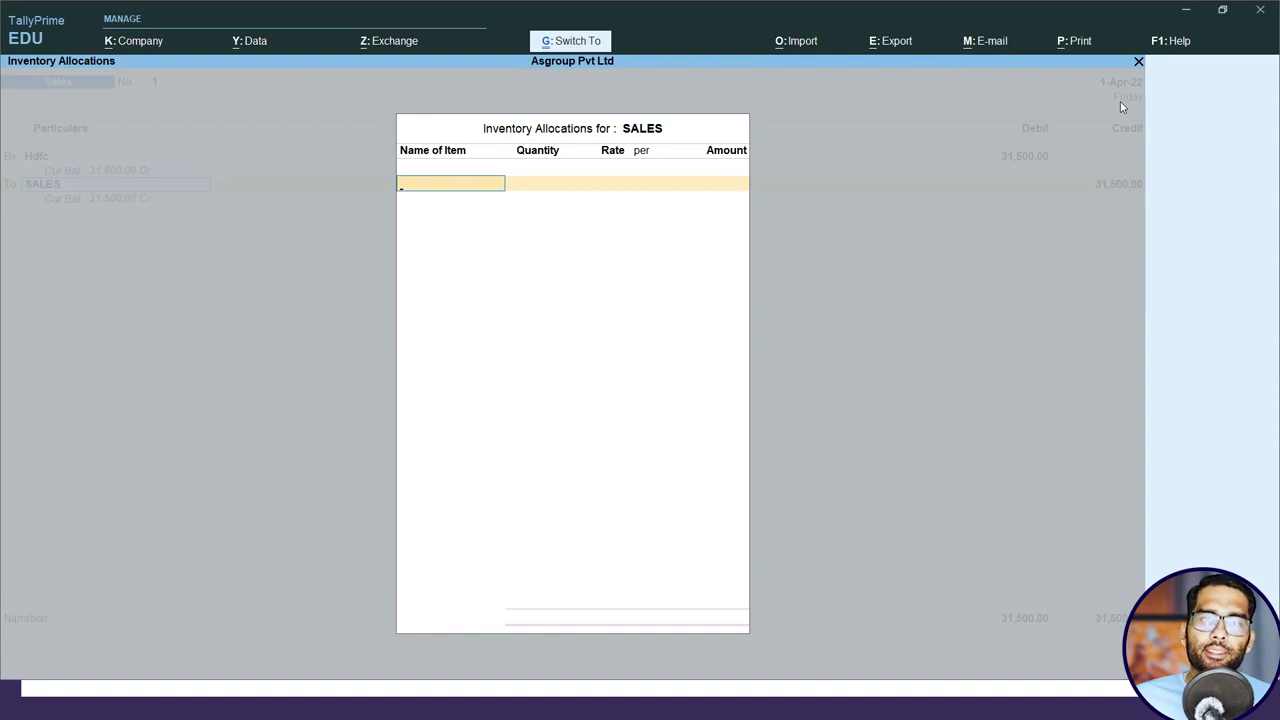
pyautogui.press('Escape')
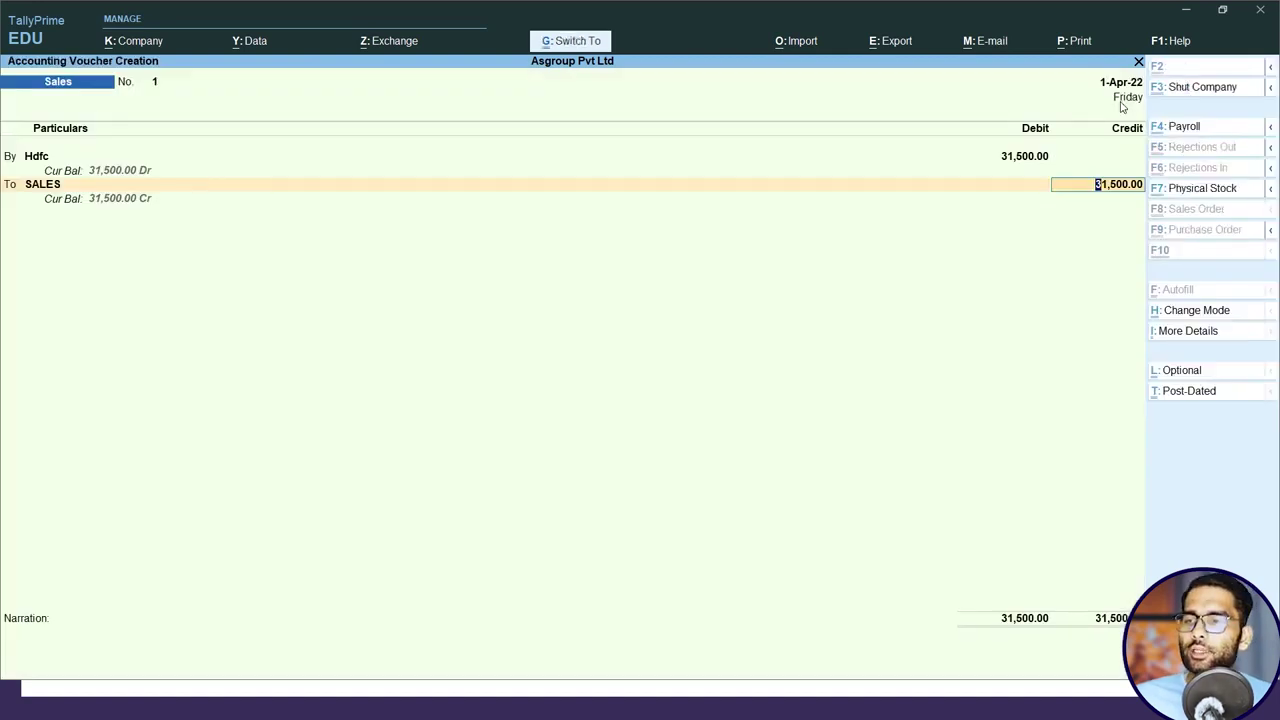
# Save the sales voucher and check the presentation for the land and building entries
pyautogui.hotkey('ctrl', 'a')
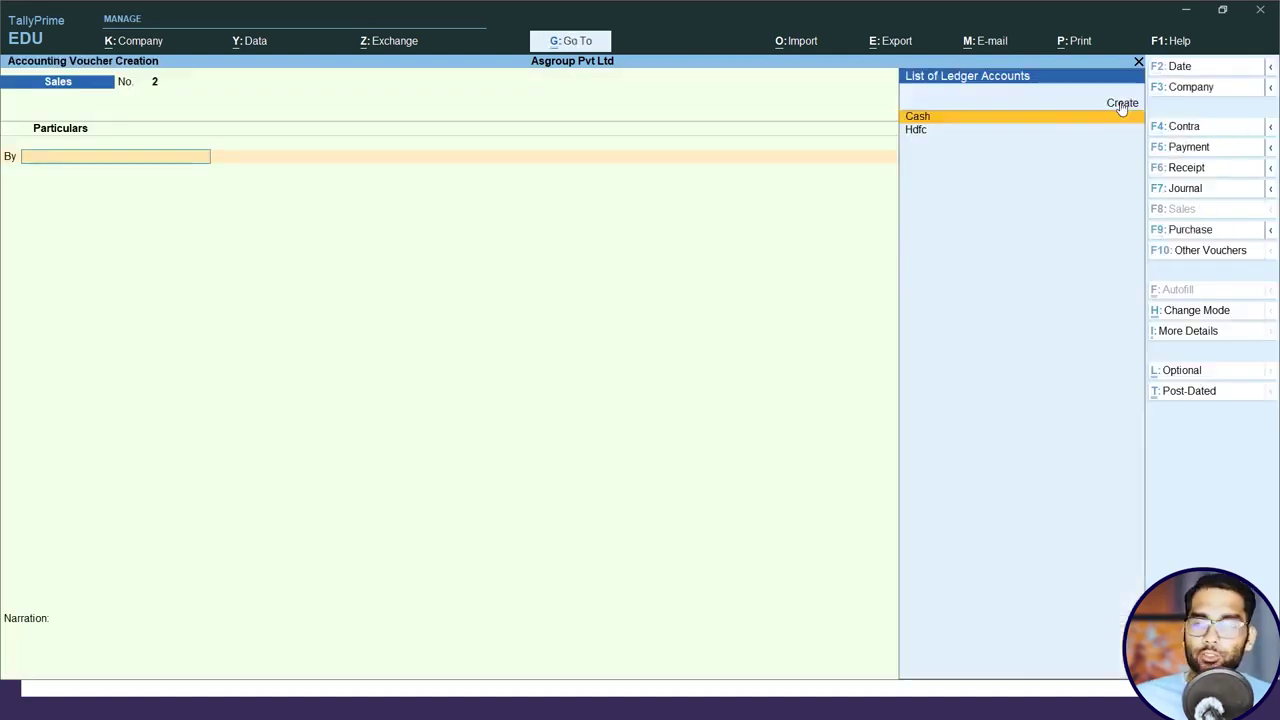
pyautogui.hotkey('alt', 'Tab')
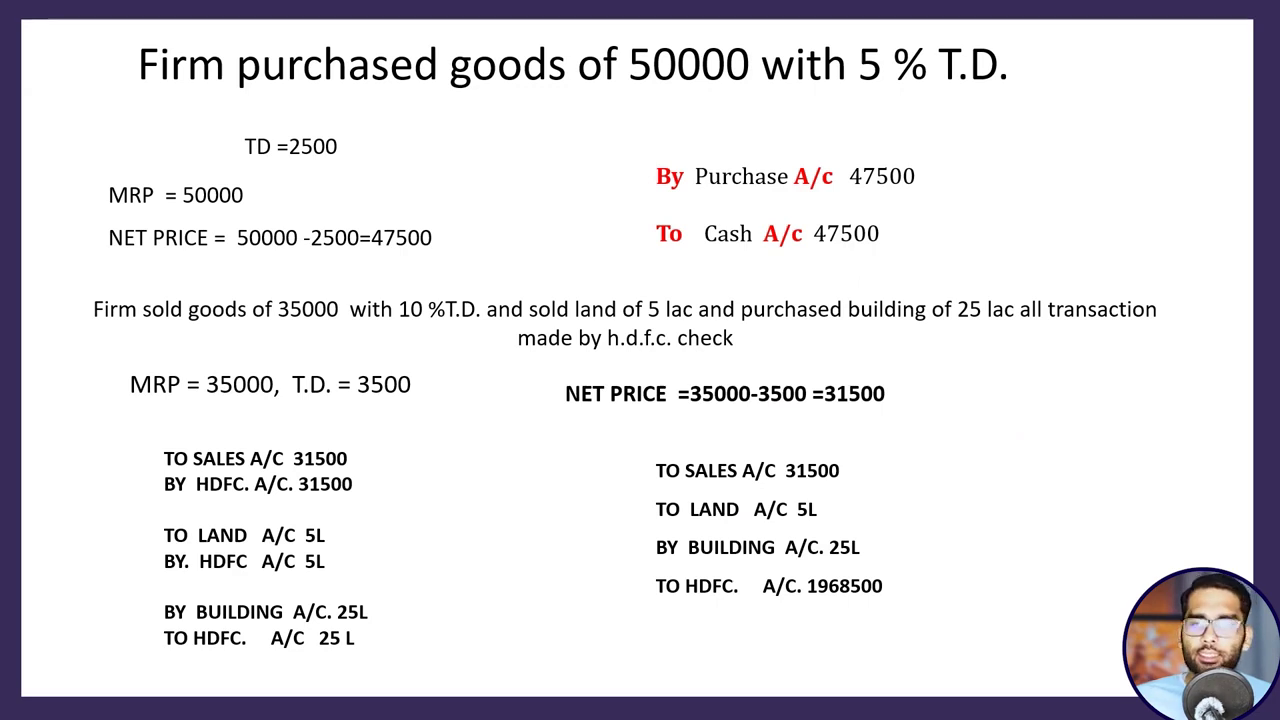
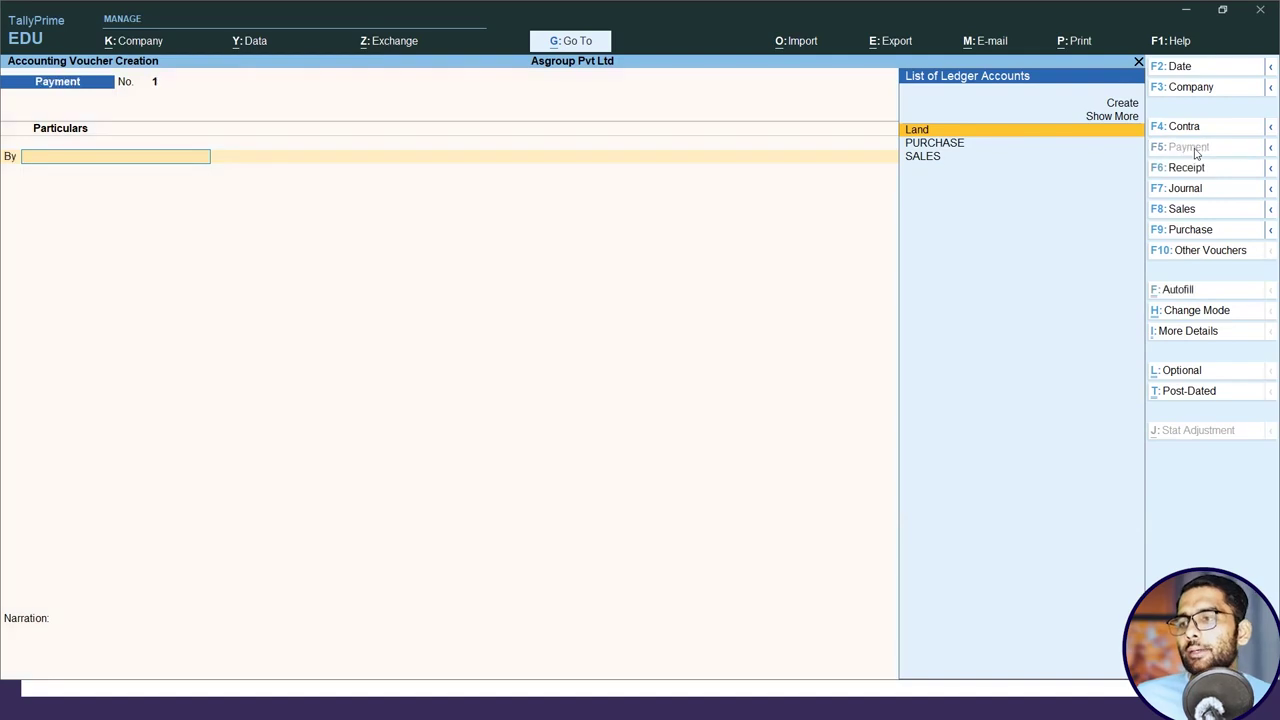
# Create a Building ledger under Fixed Assets for the payment voucher's By line
pyautogui.press('Up')
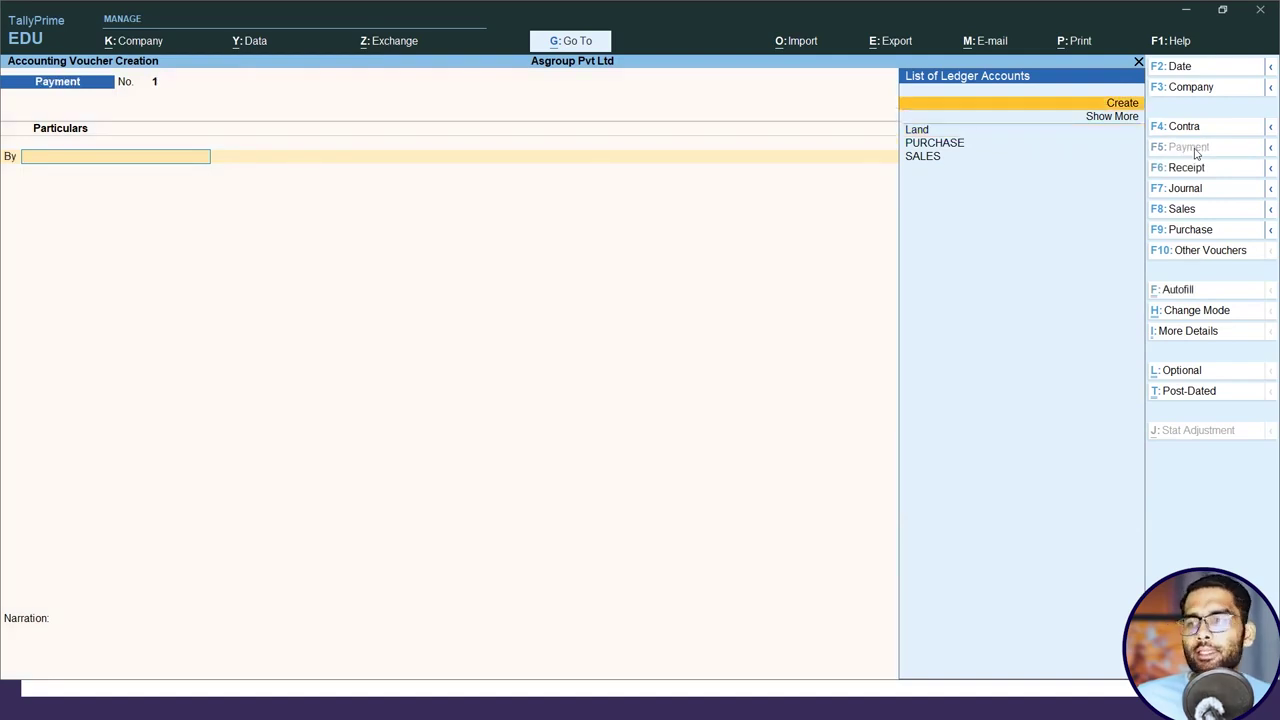
pyautogui.press('Return')
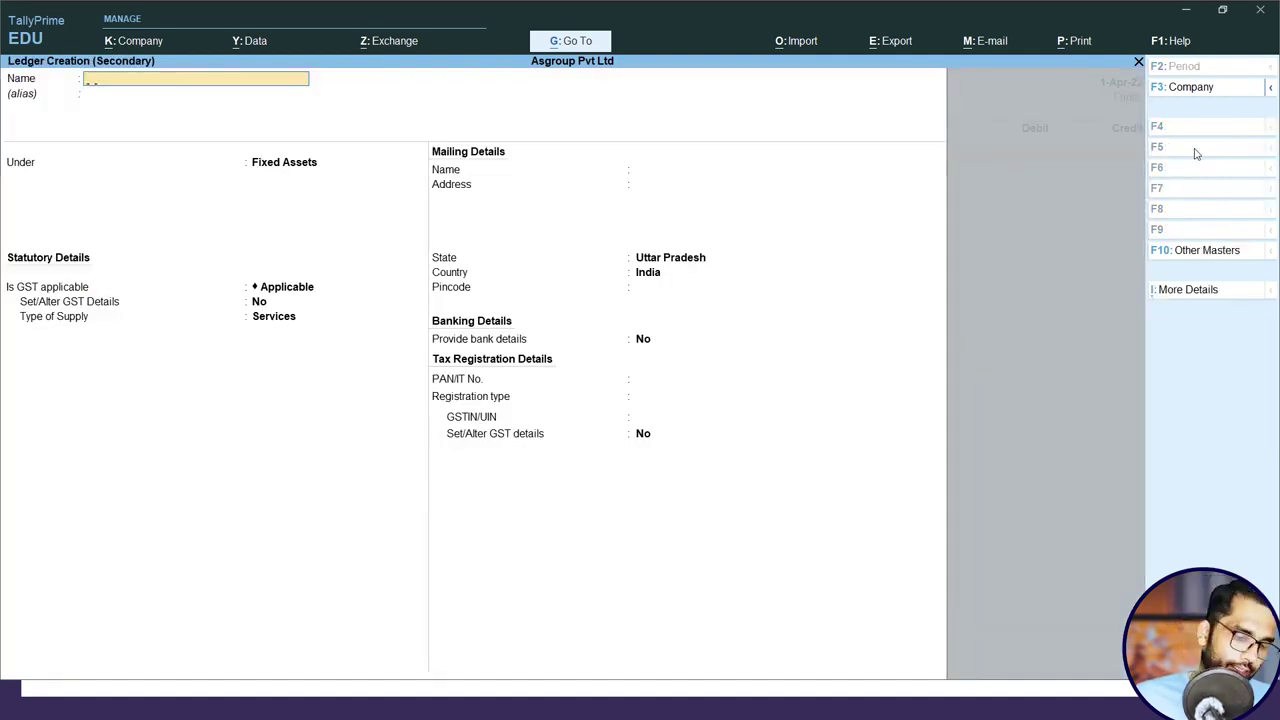
pyautogui.write('Building')
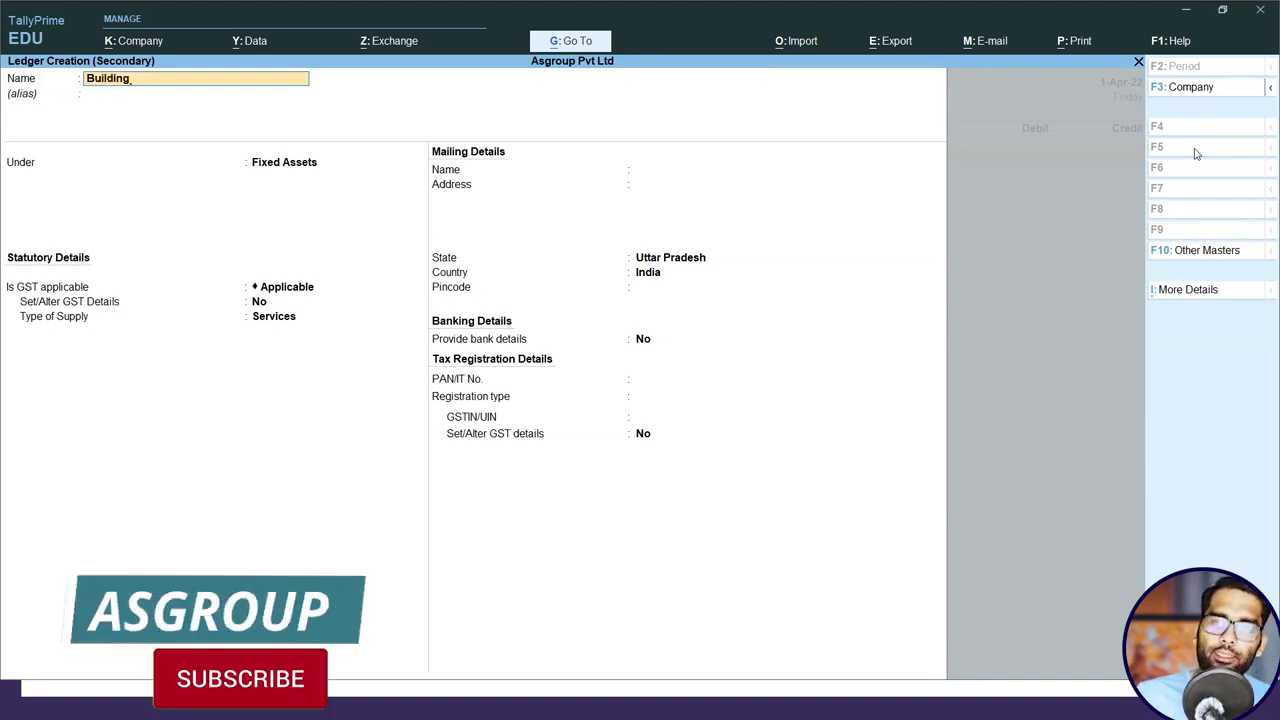
pyautogui.press('Return')
pyautogui.press('Return')
pyautogui.press('Return')
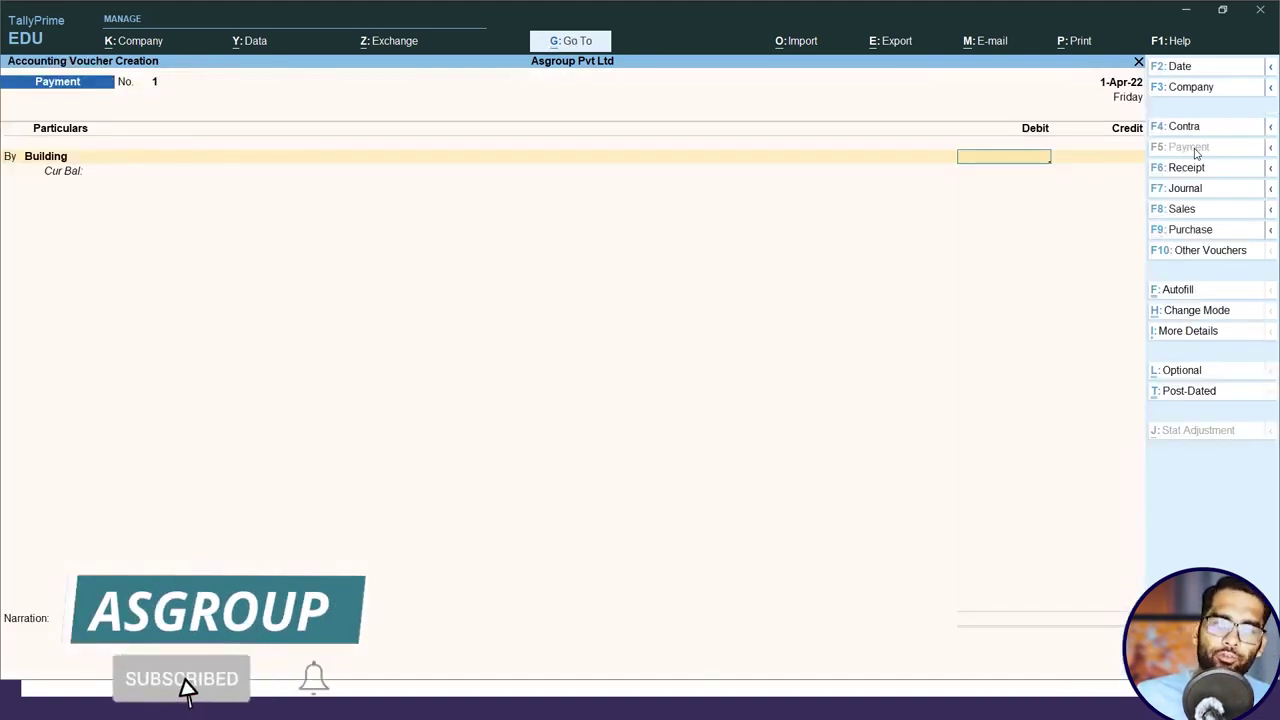
# Debit Building with 2500000, credit the same amount to Hdfc and save the payment voucher
pyautogui.write('00')
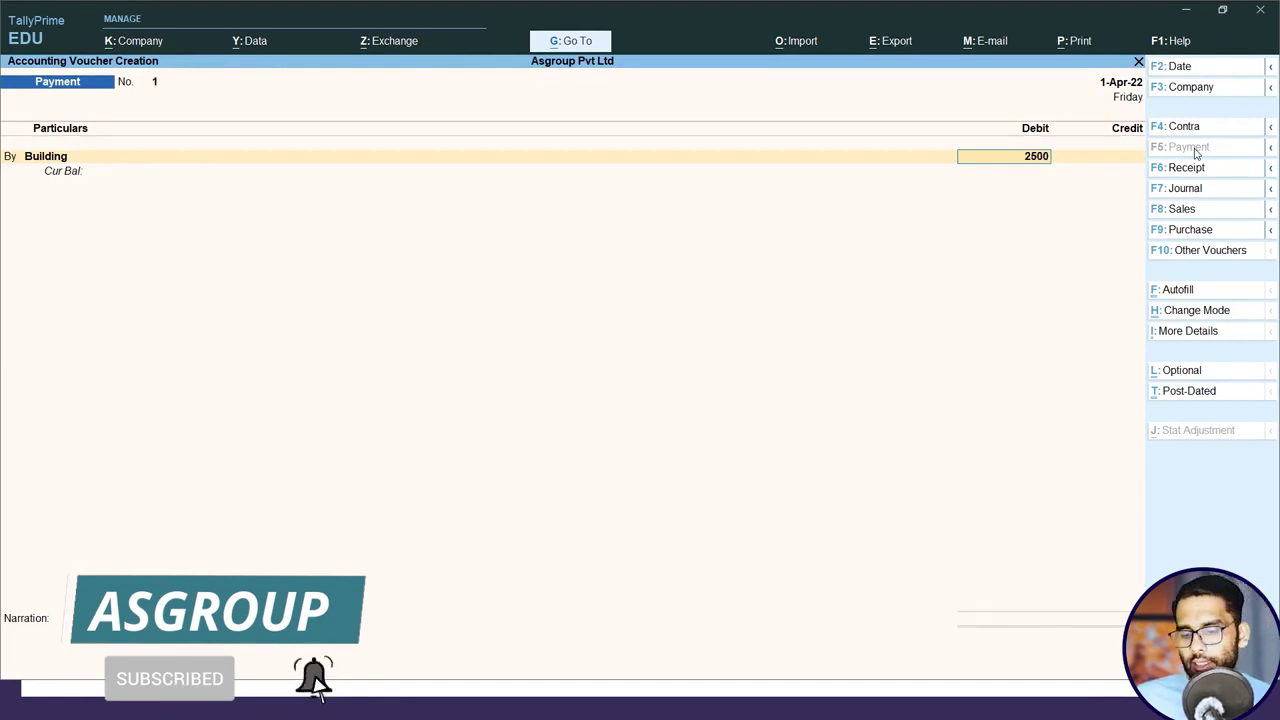
pyautogui.write(',000')
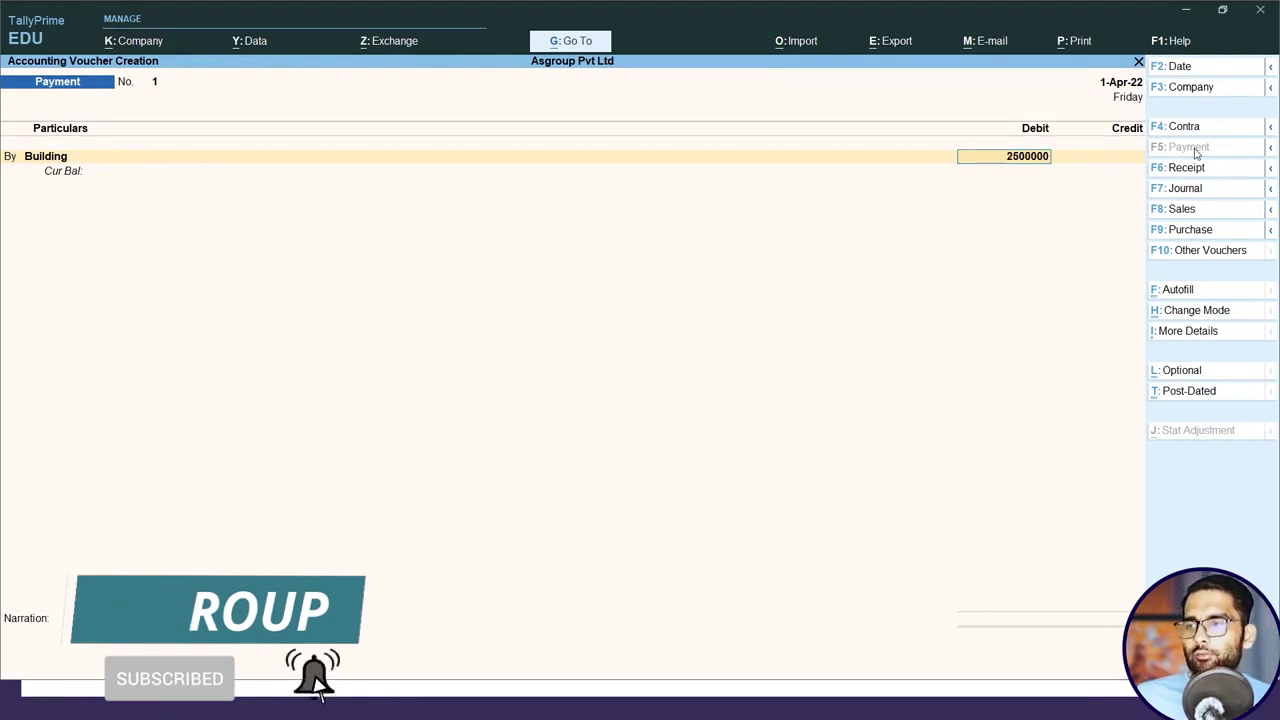
pyautogui.press('Return')
pyautogui.press('Return')
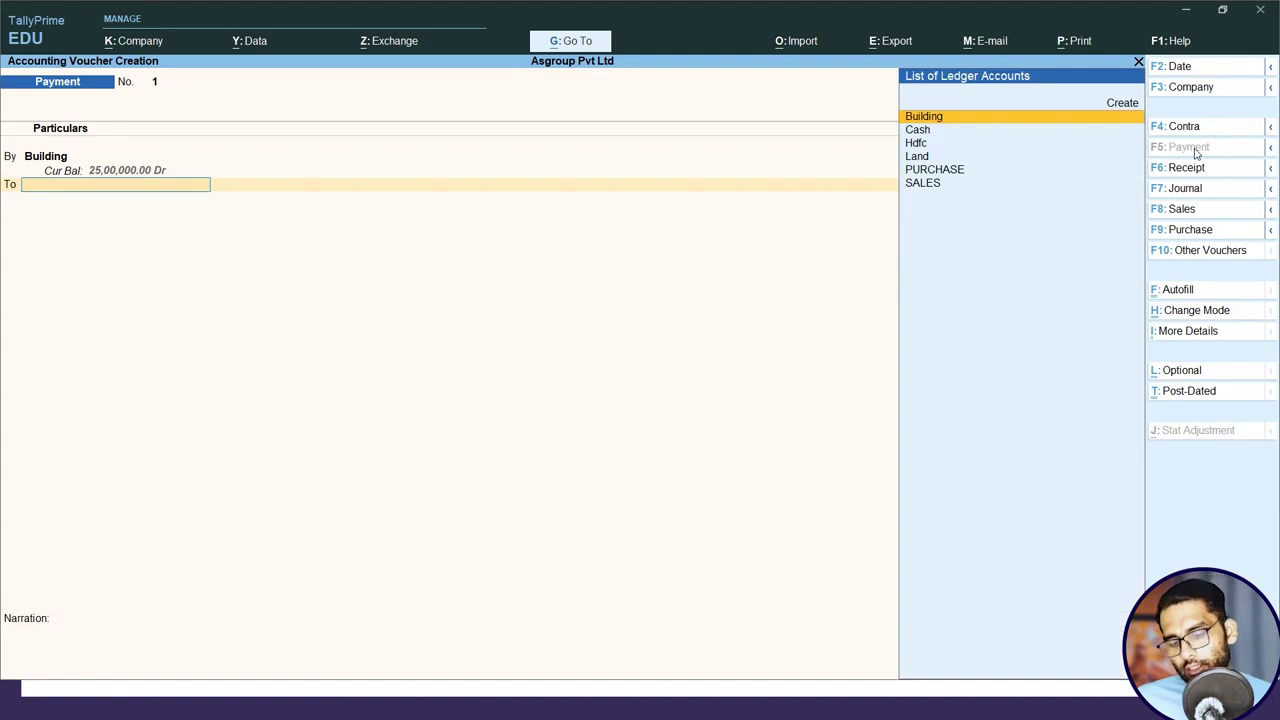
pyautogui.write('H')
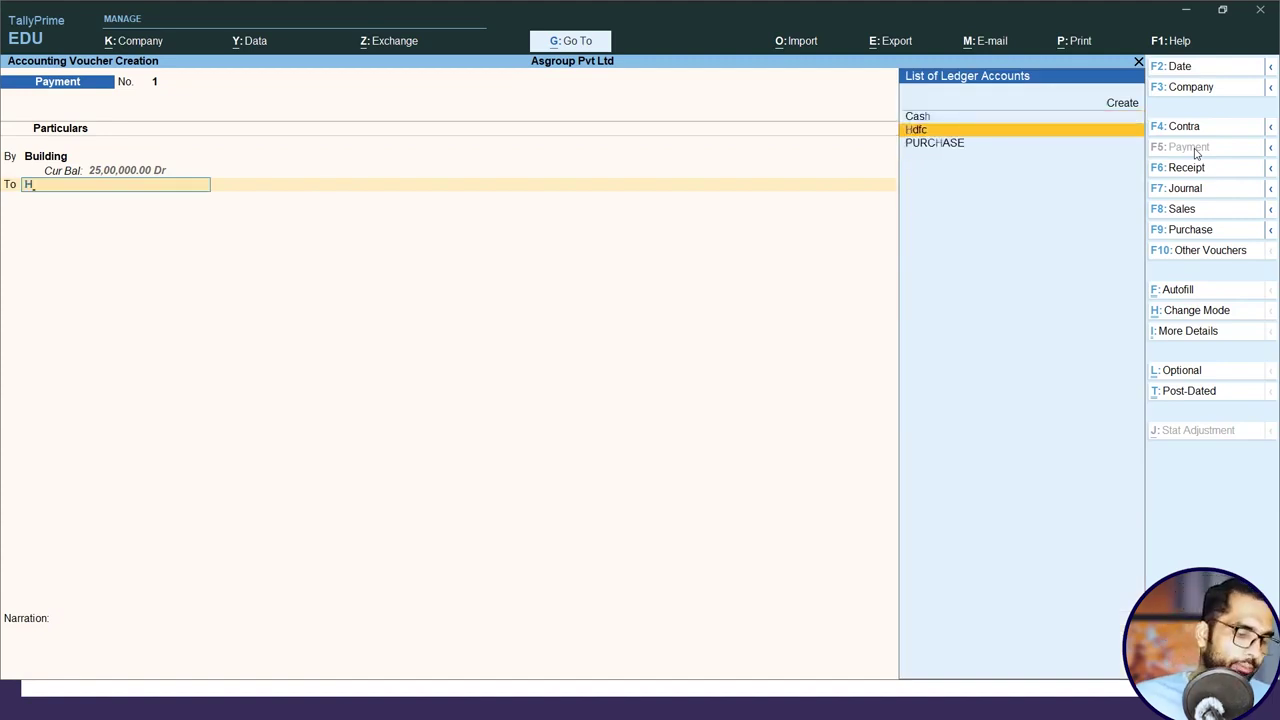
pyautogui.press('Return')
pyautogui.hotkey('ctrl', 'a')
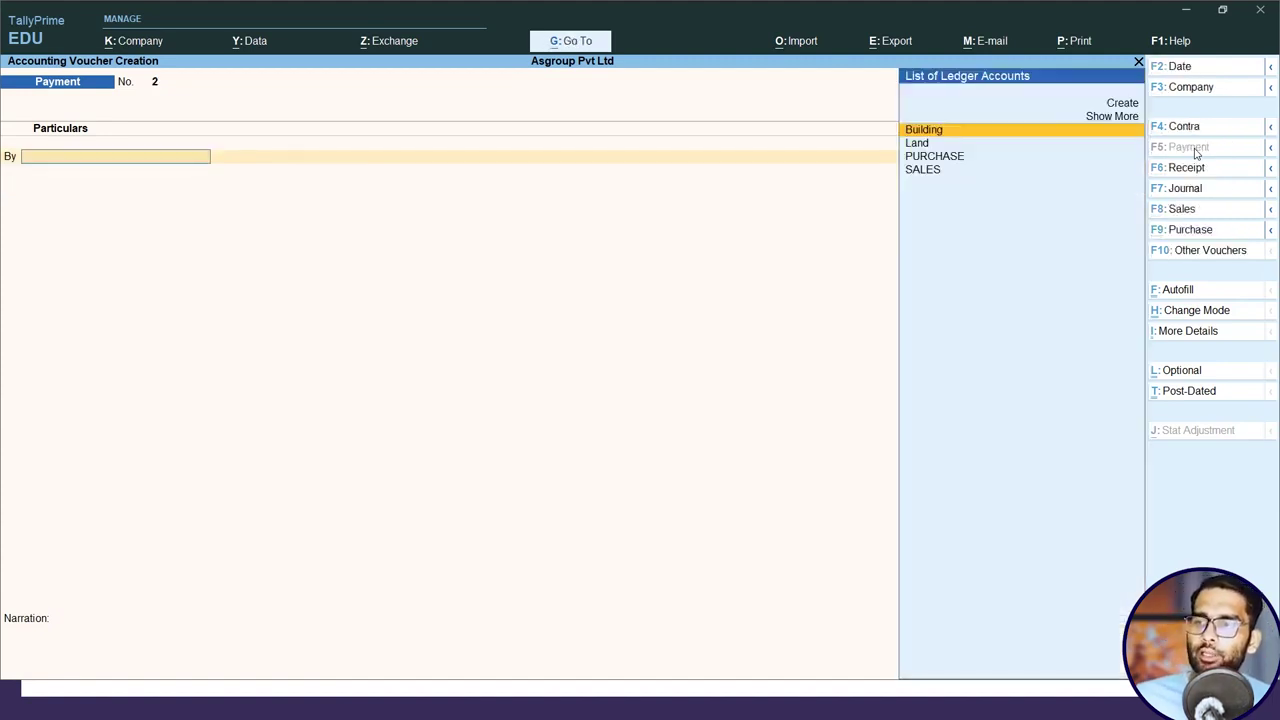
# Check the cash discount example in the presentation and start a new sales voucher in As Voucher mode
pyautogui.hotkey('alt', 'Tab')
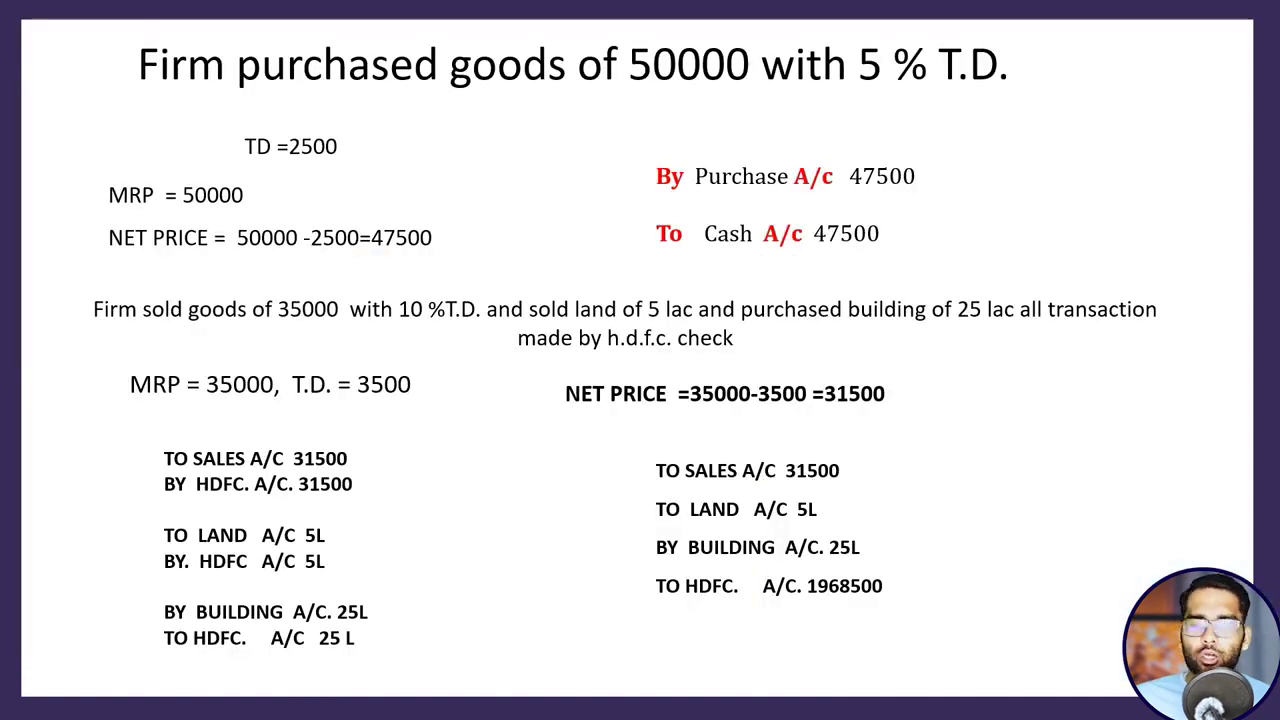
pyautogui.press('Right')
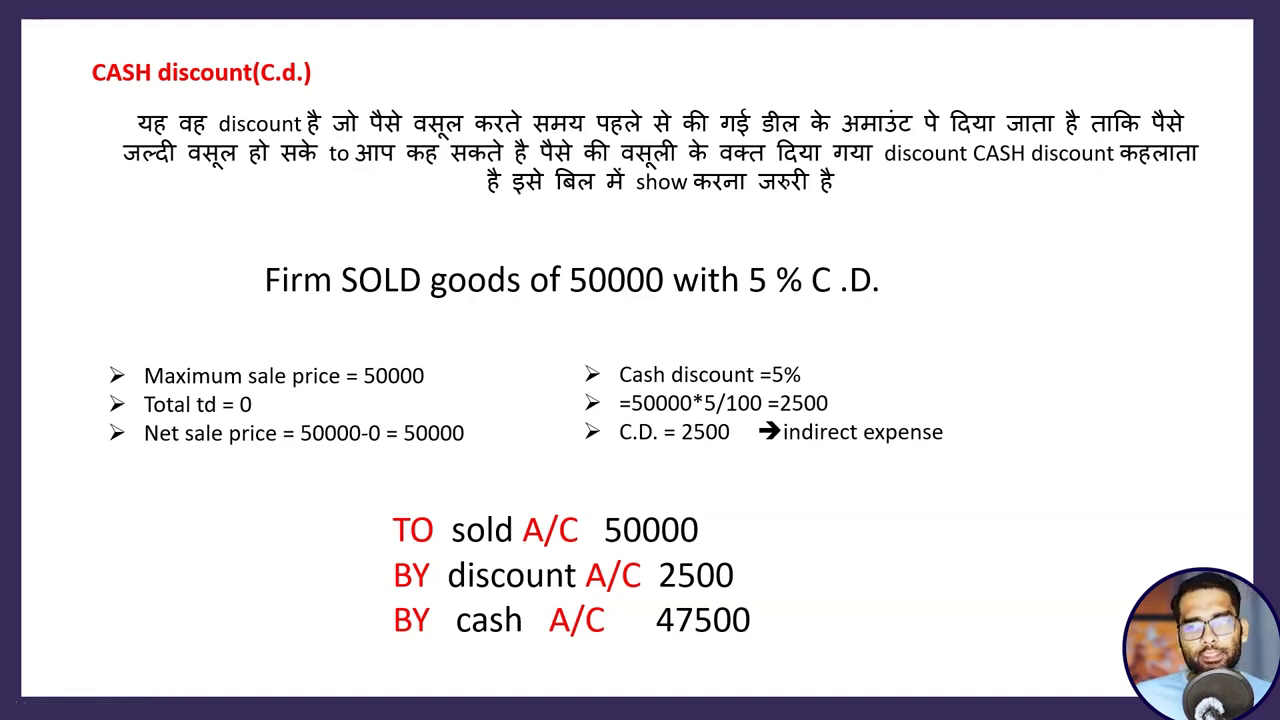
pyautogui.hotkey('alt', 'Tab')
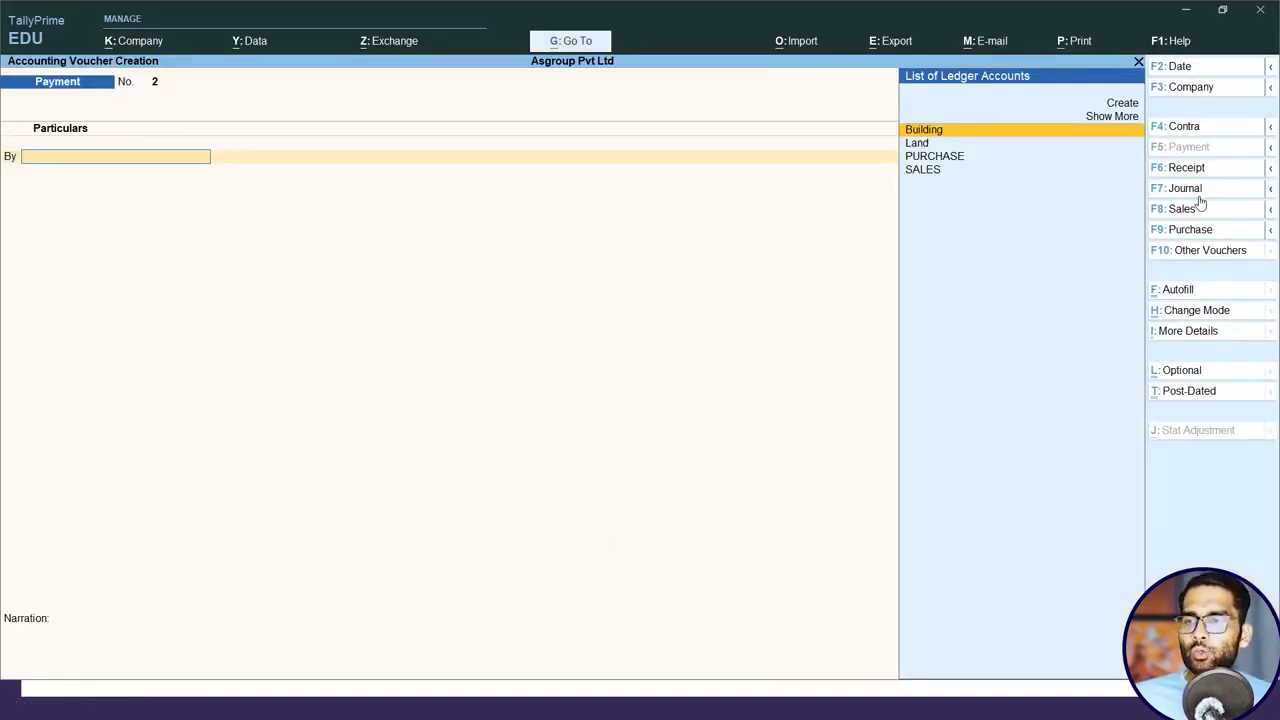
pyautogui.click(1179, 211)
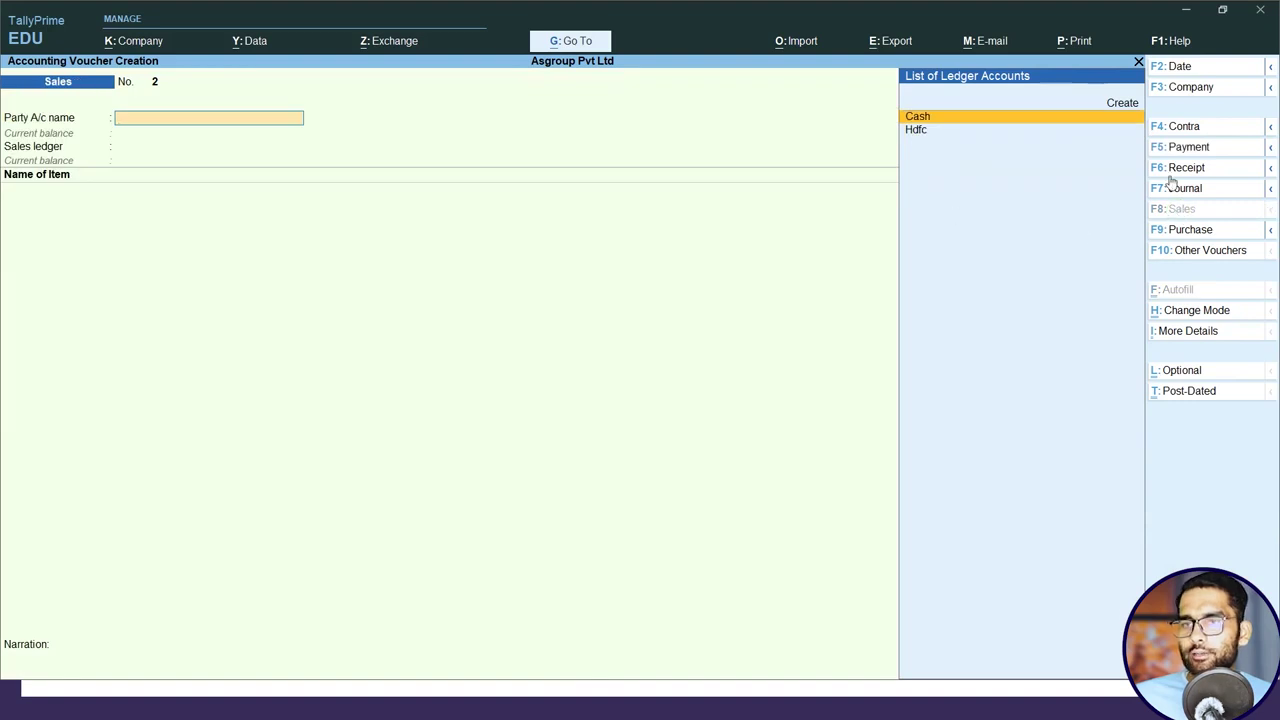
pyautogui.click(1192, 312)
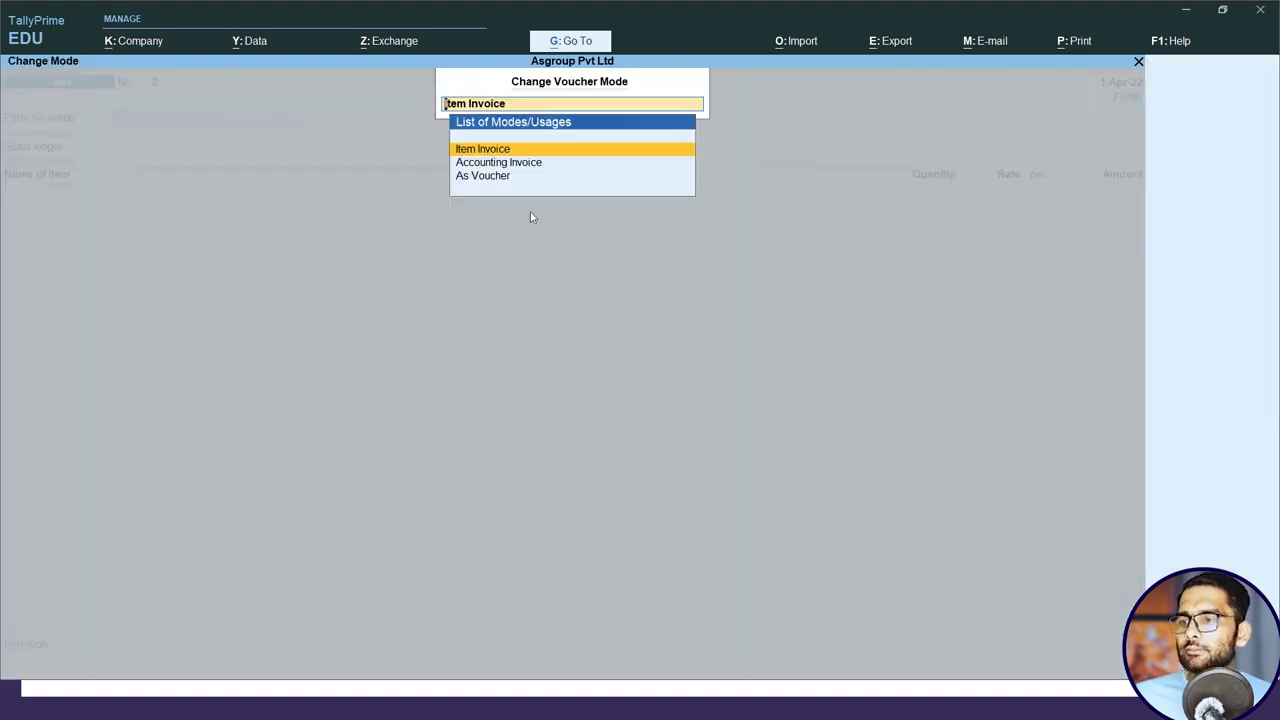
pyautogui.click(468, 178)
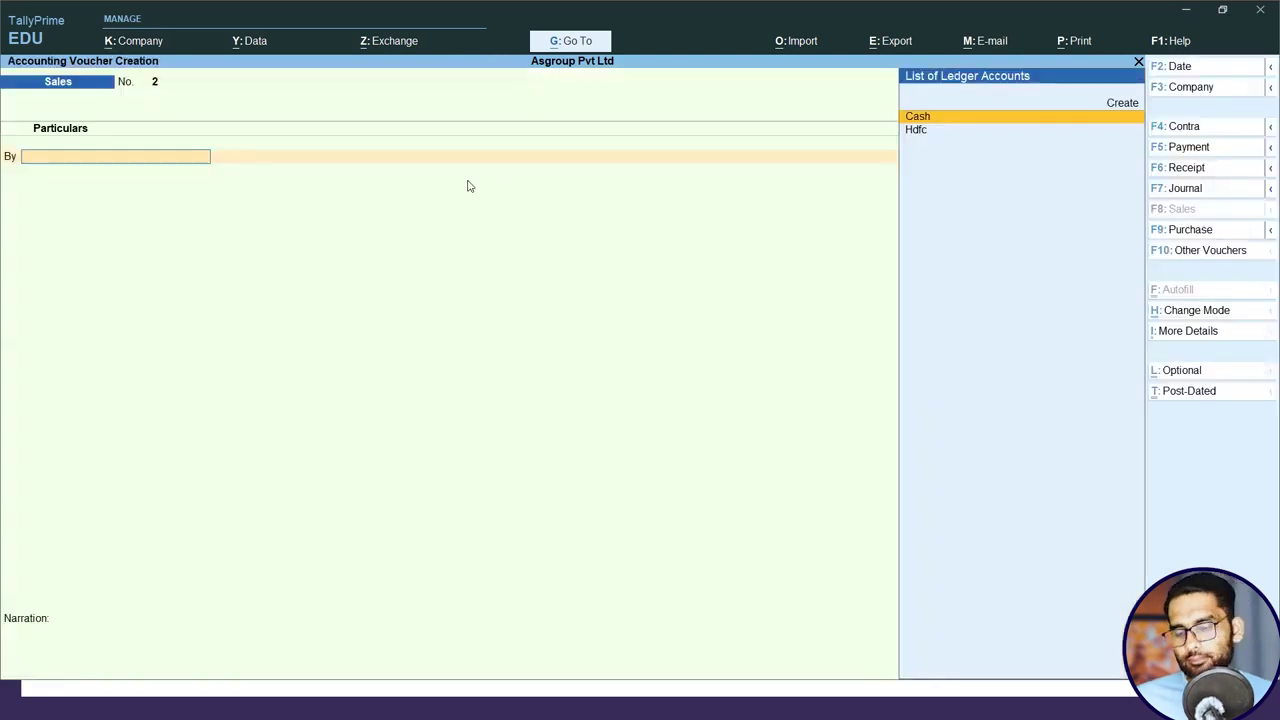
pyautogui.hotkey('alt', 'Tab')
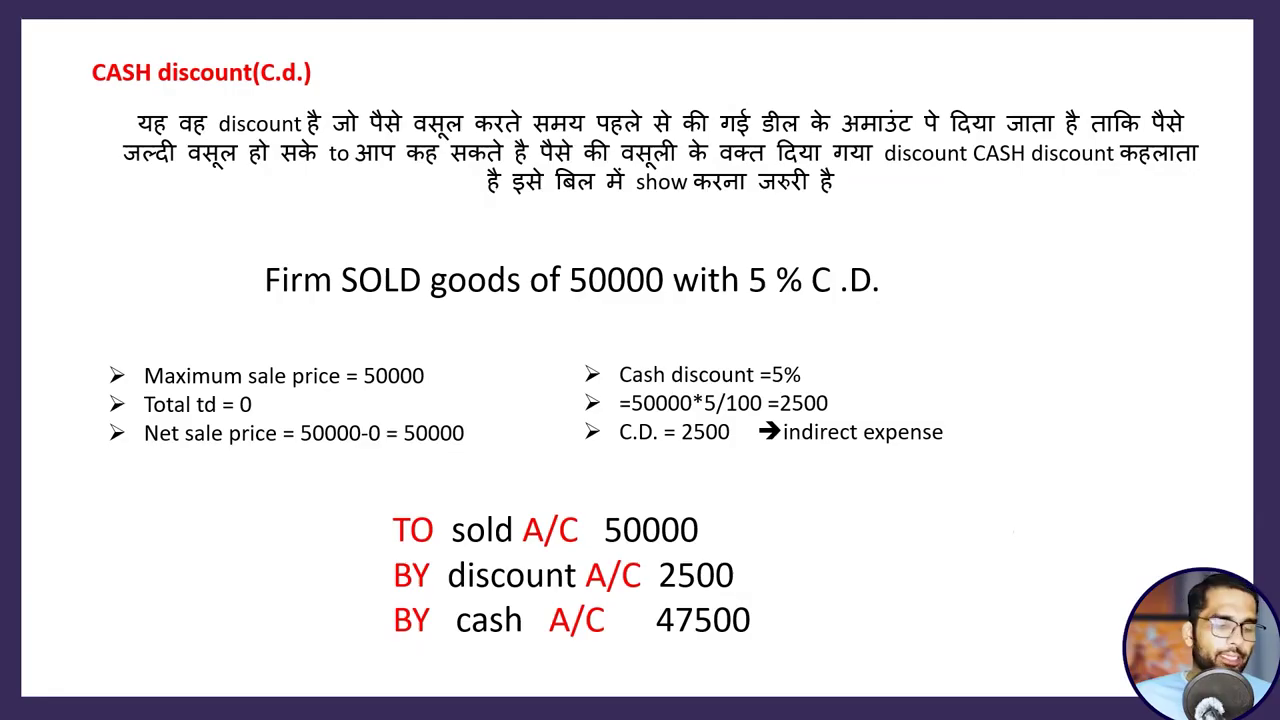
pyautogui.hotkey('alt', 'Tab')
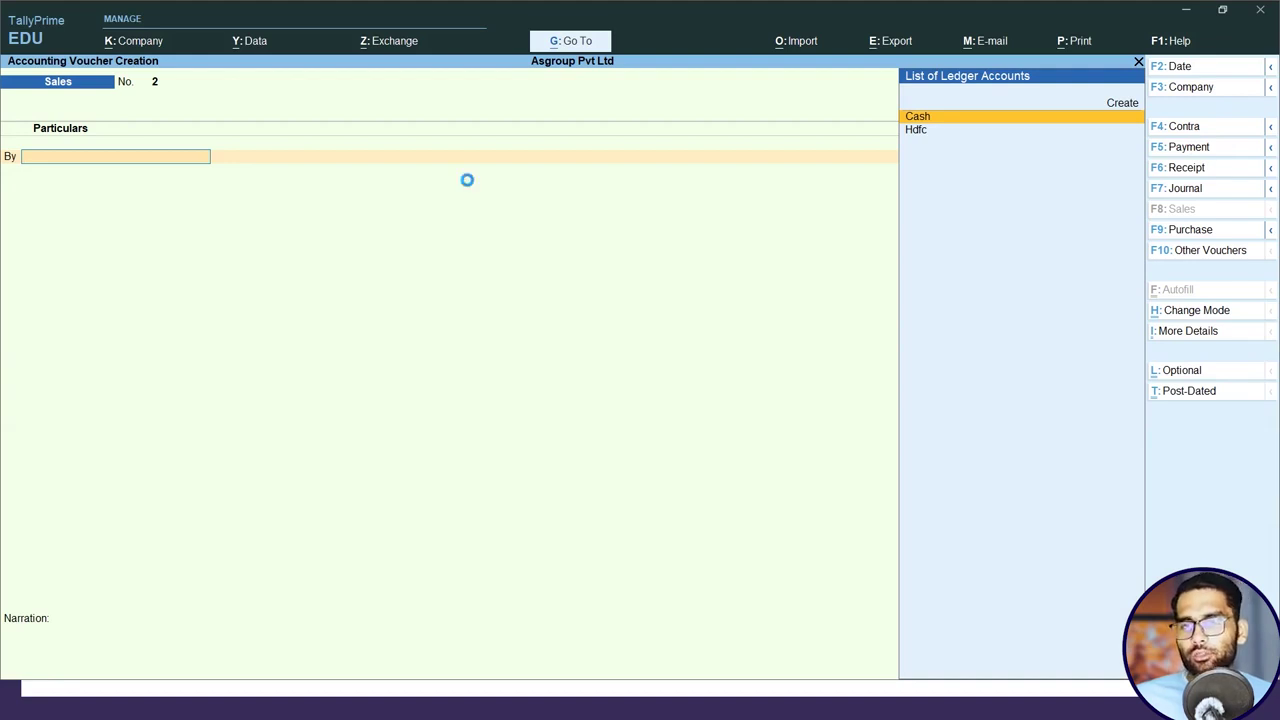
# Debit Cash with 47500 on the By line, leaving the dispatch details blank and the party details at their defaults
pyautogui.press('Return')
pyautogui.write('47')
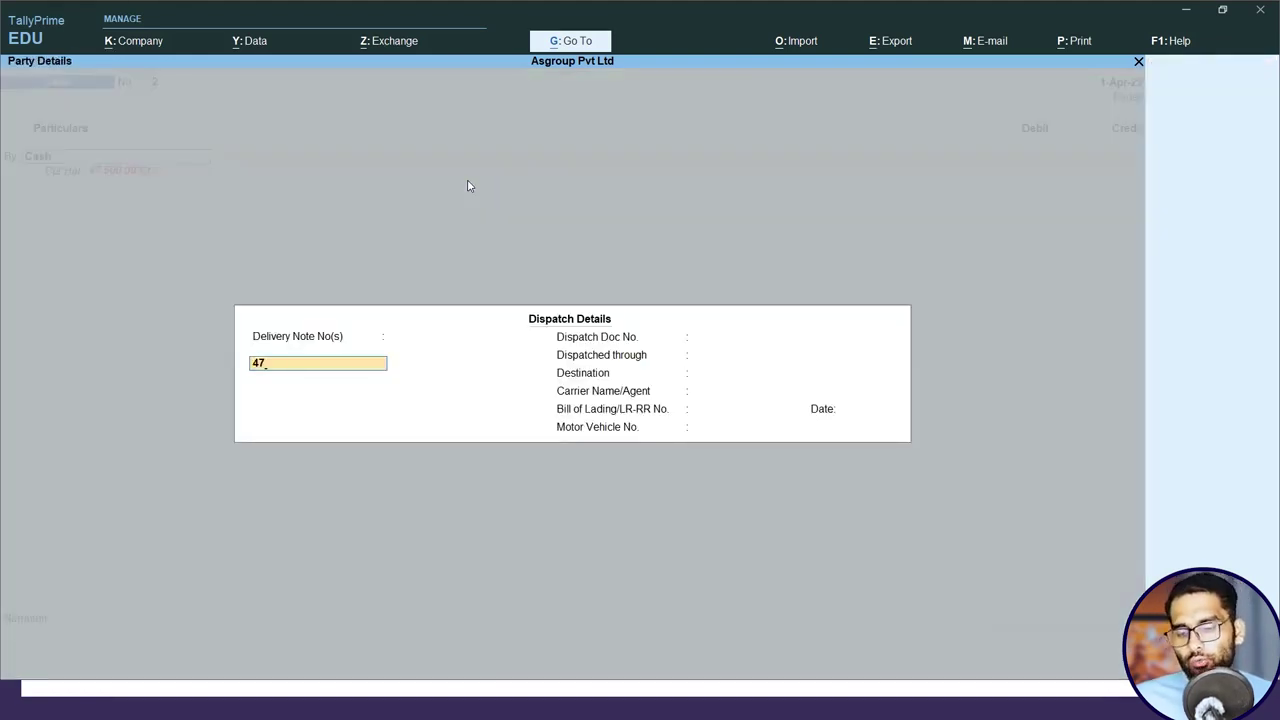
pyautogui.press('Return')
pyautogui.press('Return')
pyautogui.press('Return')
pyautogui.press('Return')
pyautogui.press('Return')
pyautogui.press('Return')
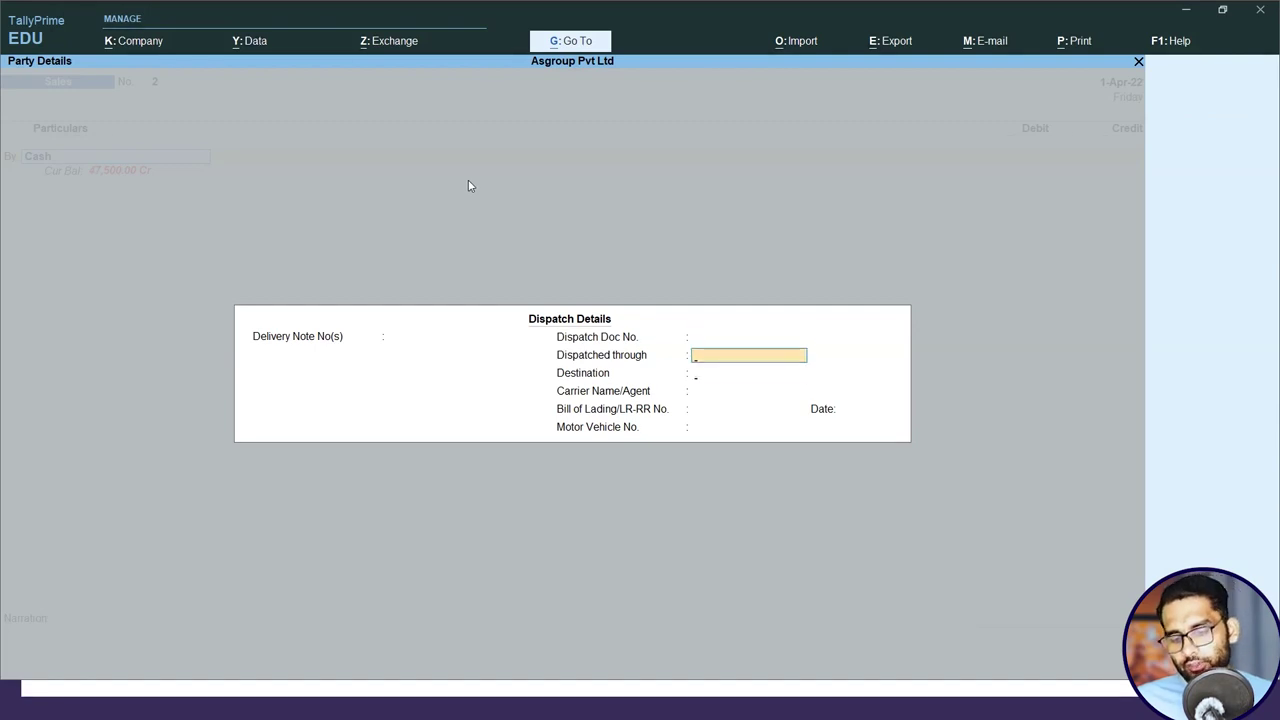
pyautogui.press('Return')
pyautogui.press('Return')
pyautogui.press('Return')
pyautogui.press('Return')
pyautogui.press('Return')
pyautogui.press('Return')
pyautogui.press('Return')
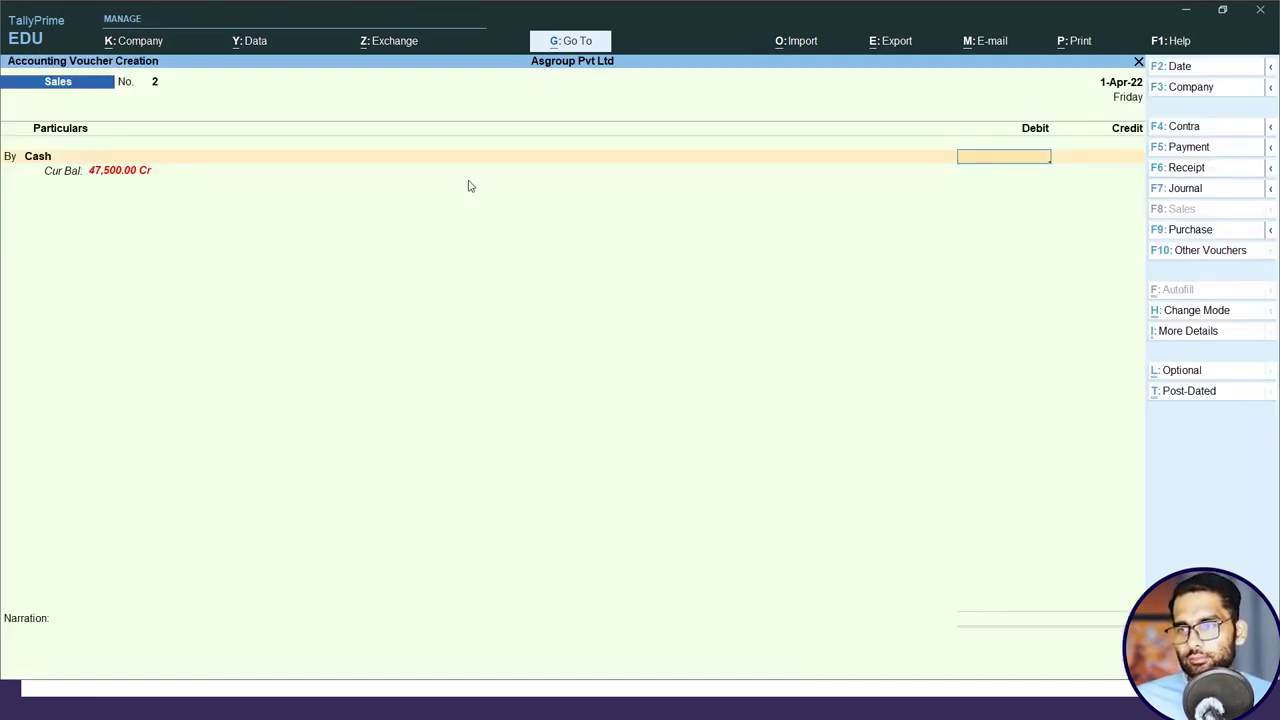
pyautogui.write('47500')
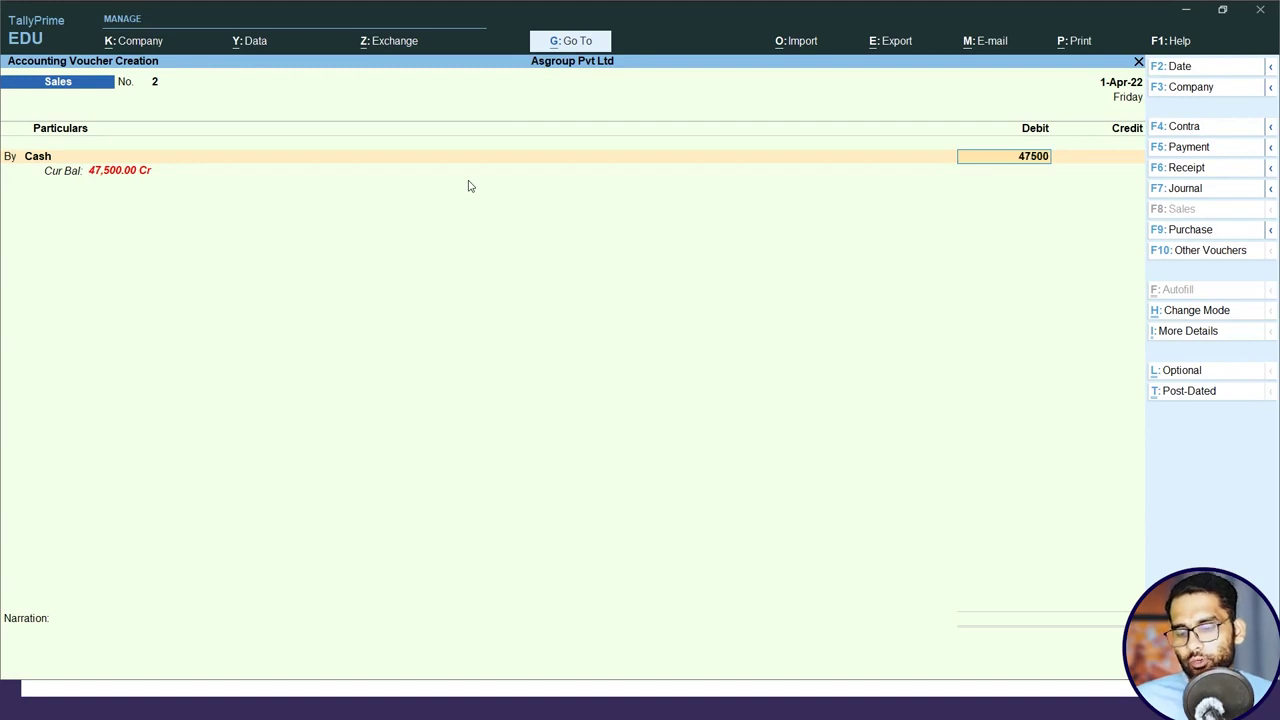
pyautogui.press('Return')
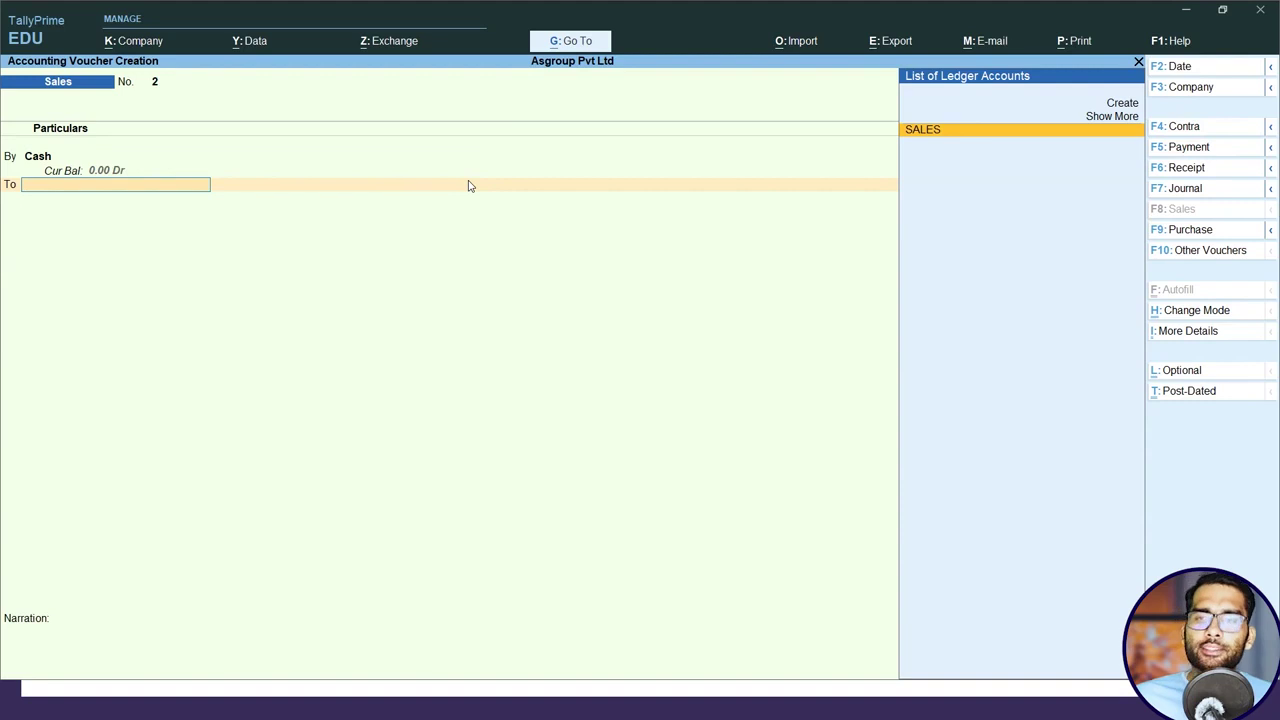
# Credit the SALES ledger with 50000 on the To line
pyautogui.press('Return')
pyautogui.press('Return')
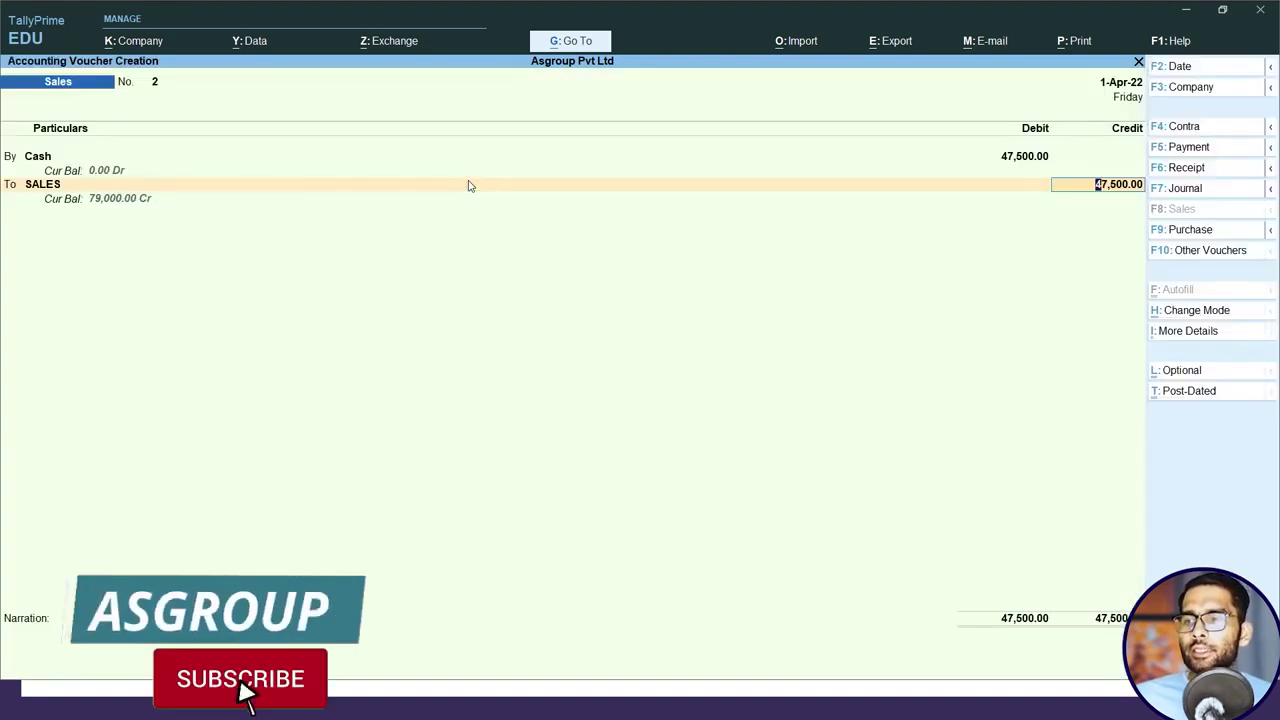
pyautogui.write('50000')
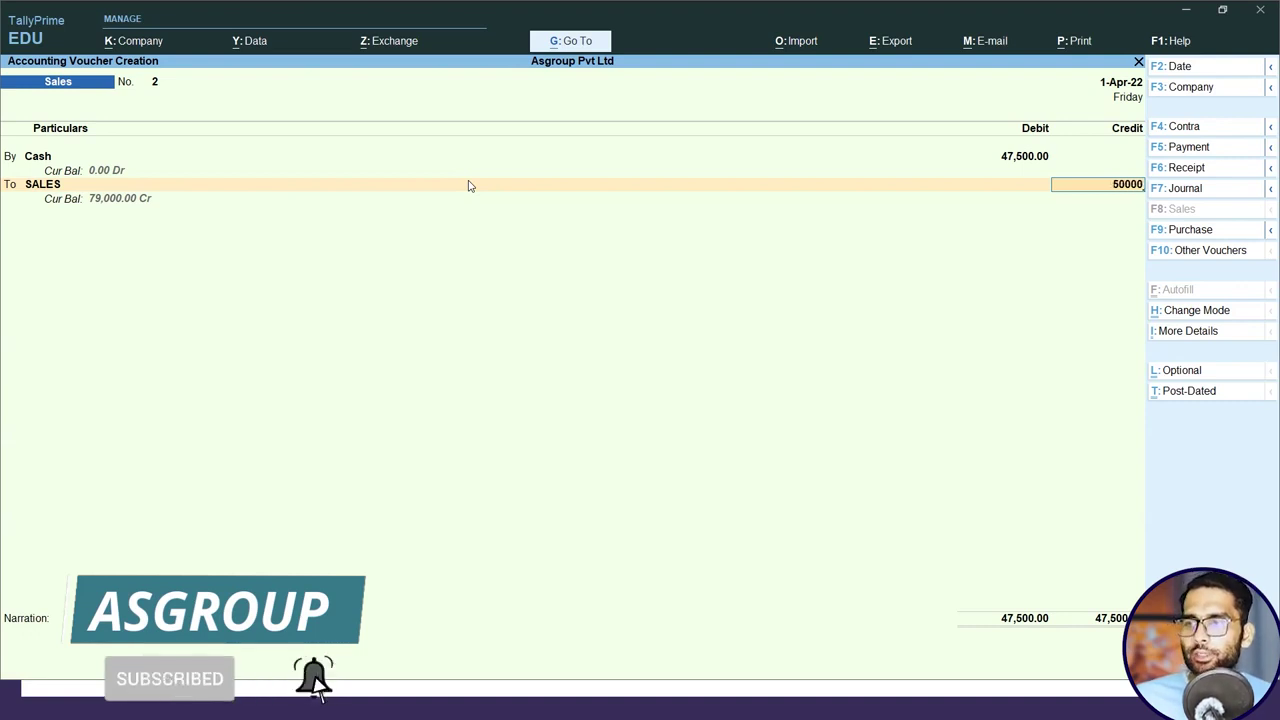
pyautogui.press('Return')
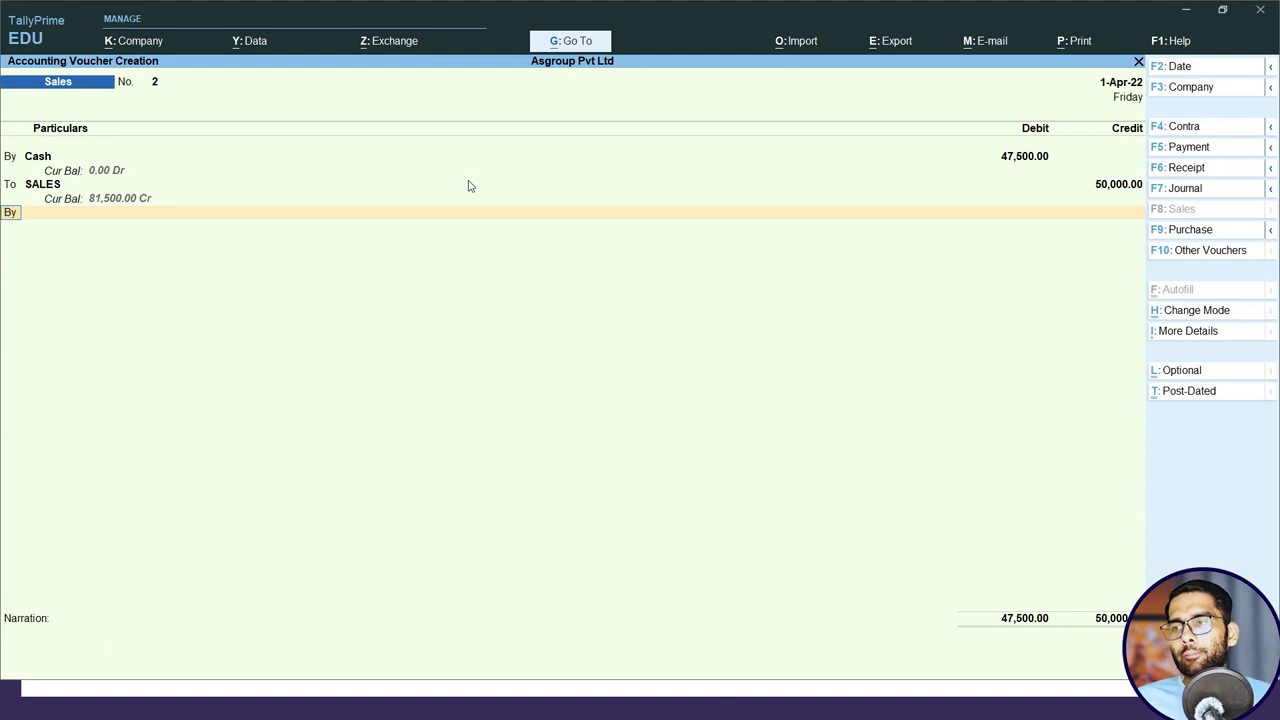
# Debit 2500 to a new Discount Allowed ledger created under Indirect Expenses and save the sales voucher
pyautogui.press('Return')
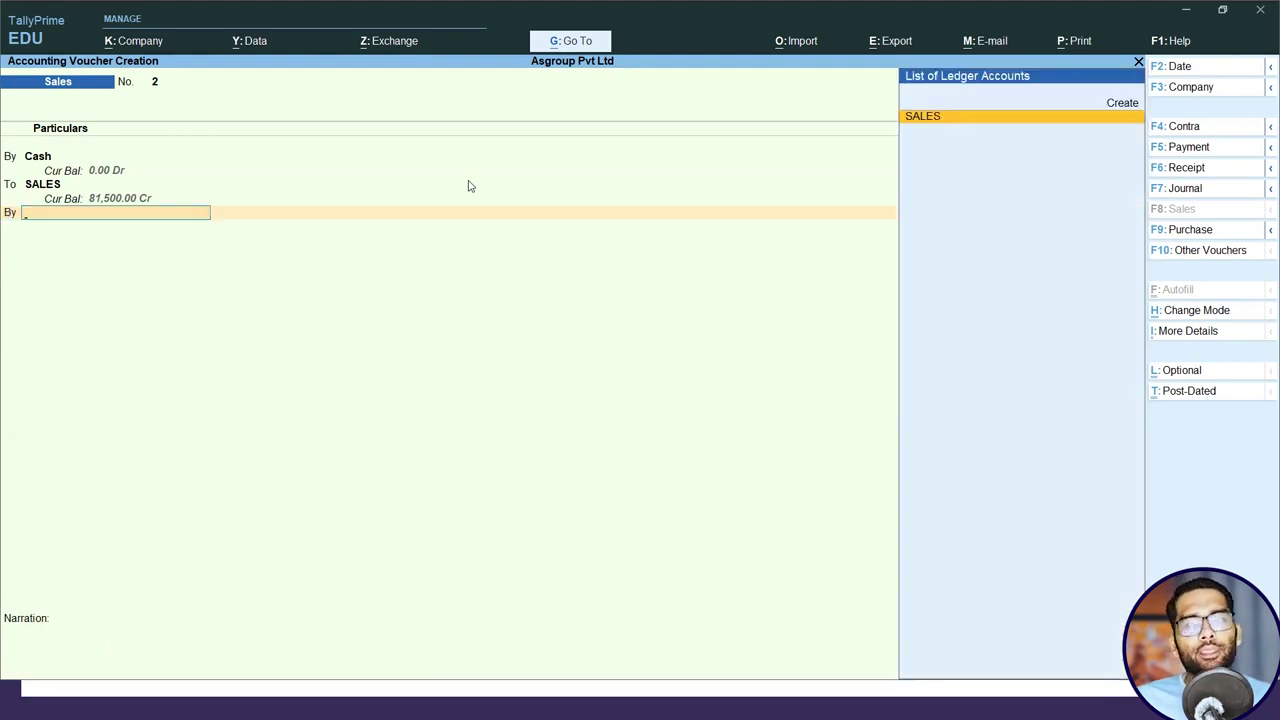
pyautogui.press('Up')
pyautogui.press('Return')
pyautogui.write('Discount')
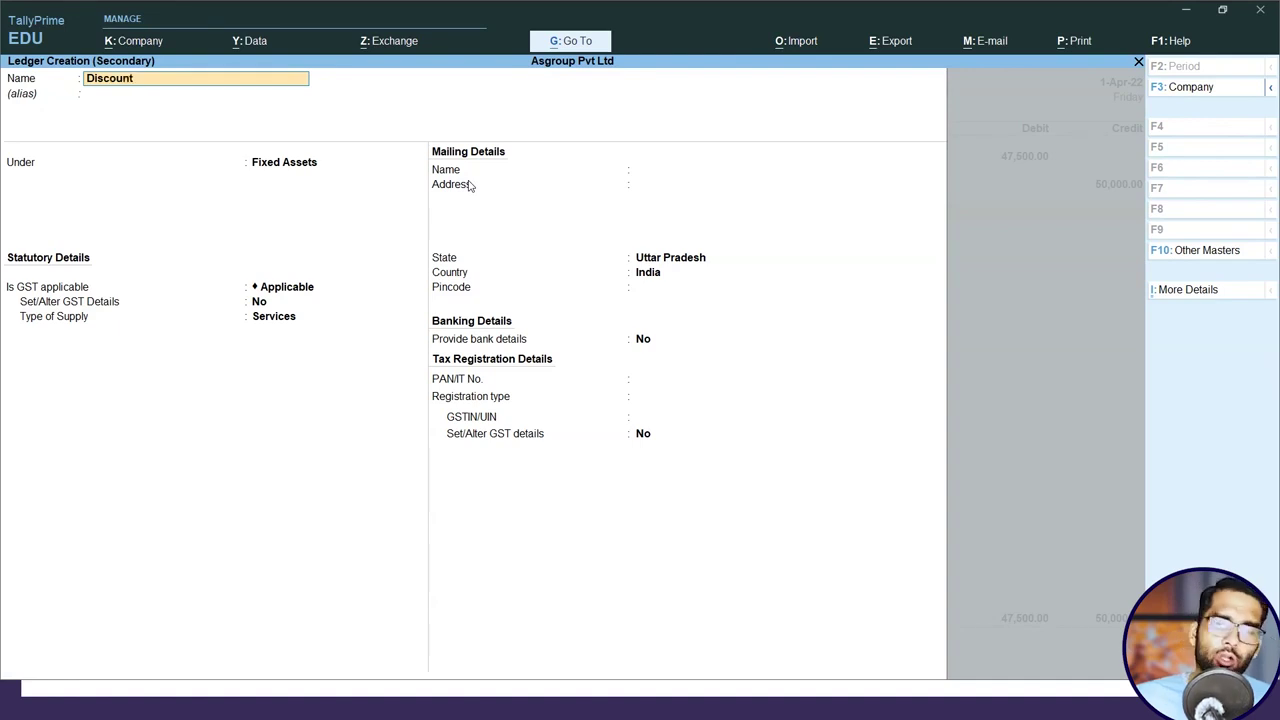
pyautogui.write(' Al')
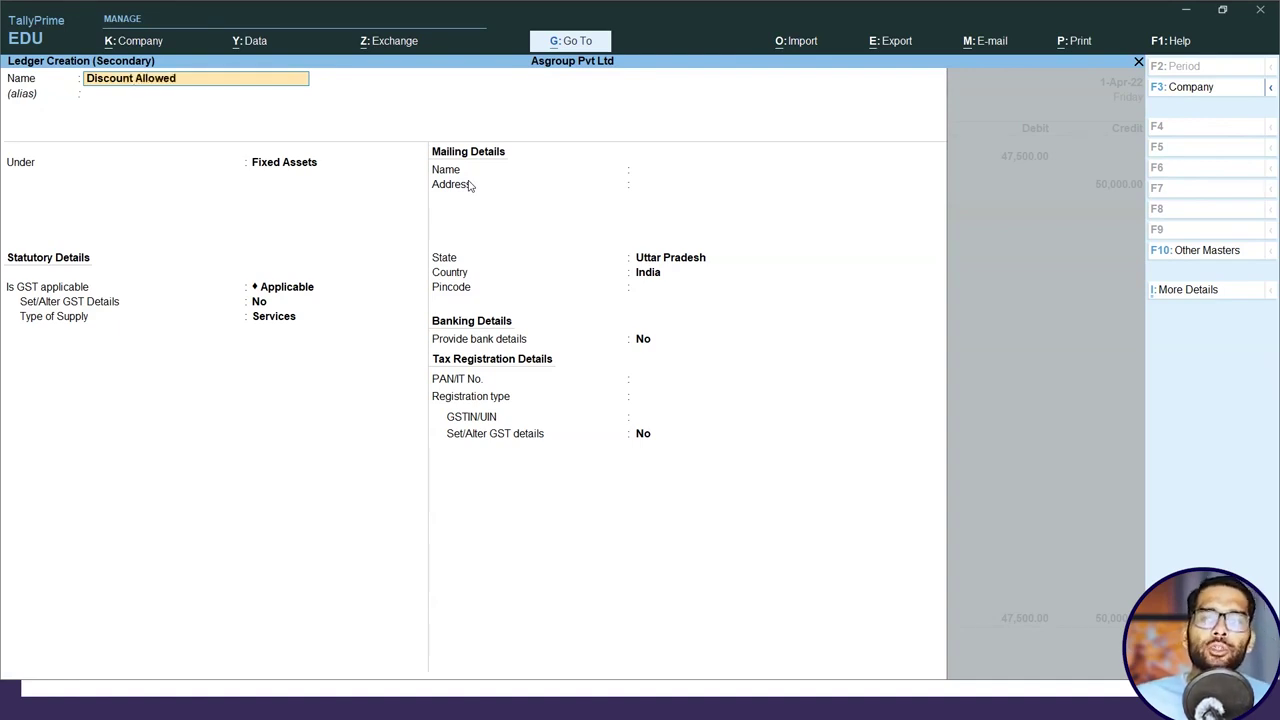
pyautogui.write('lowed')
pyautogui.press('Return')
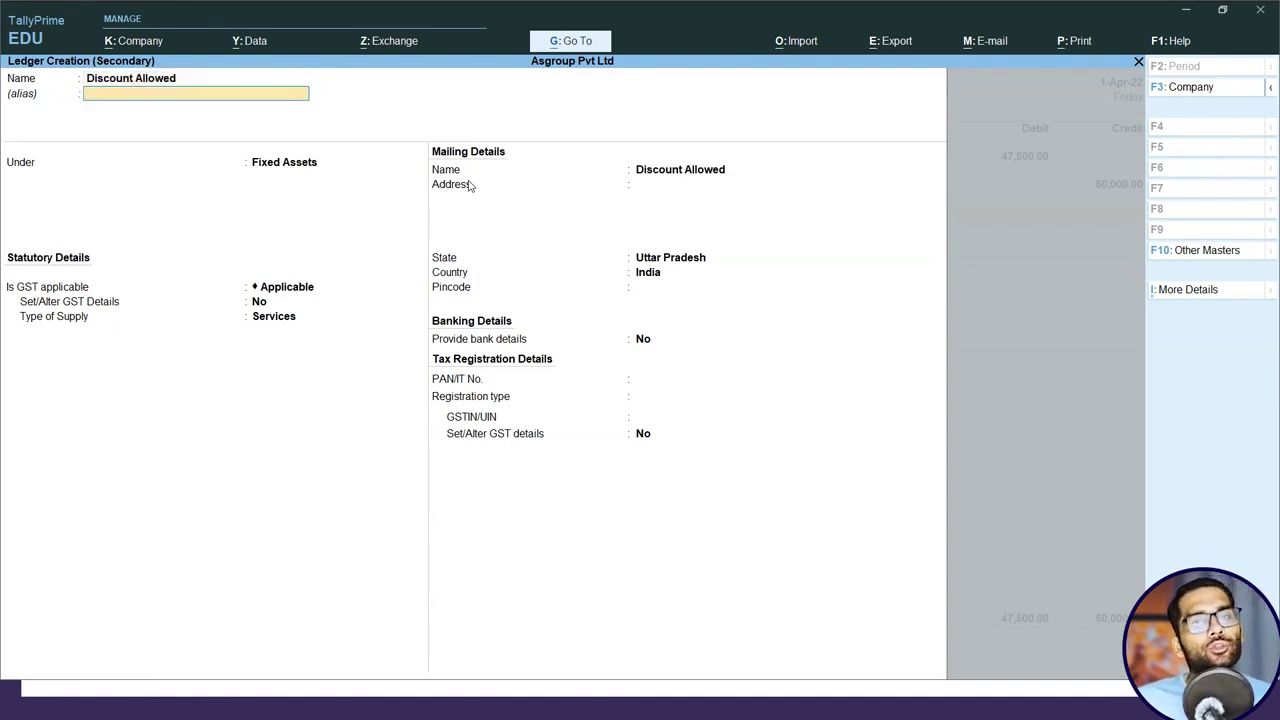
pyautogui.press('Return')
pyautogui.write('I')
pyautogui.press('Down')
pyautogui.press('Down')
pyautogui.press('Down')
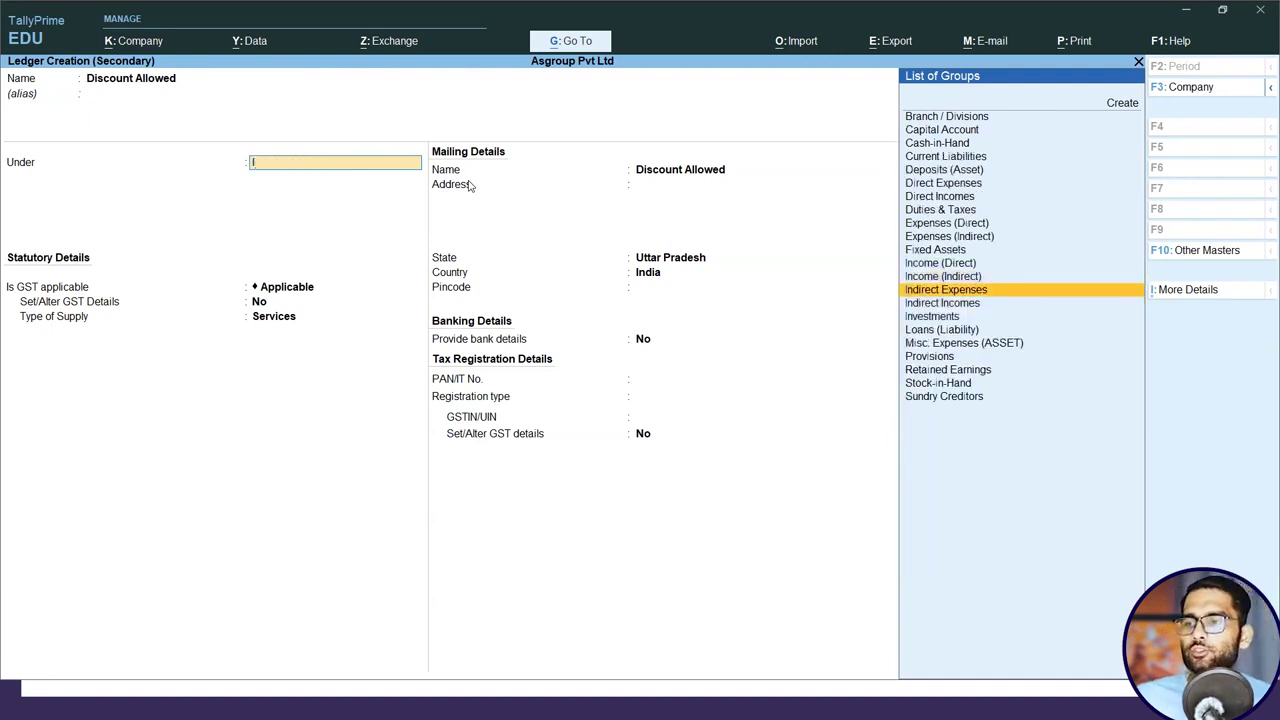
pyautogui.press('Return')
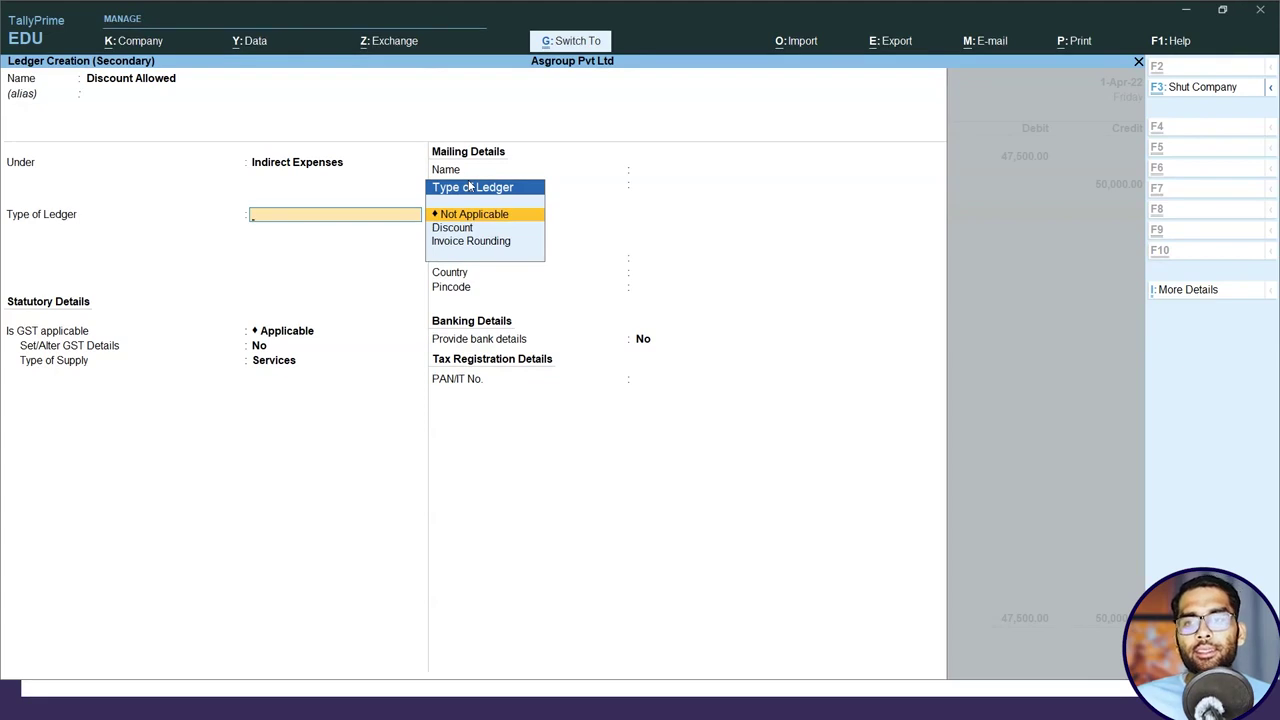
pyautogui.hotkey('ctrl', 'a')
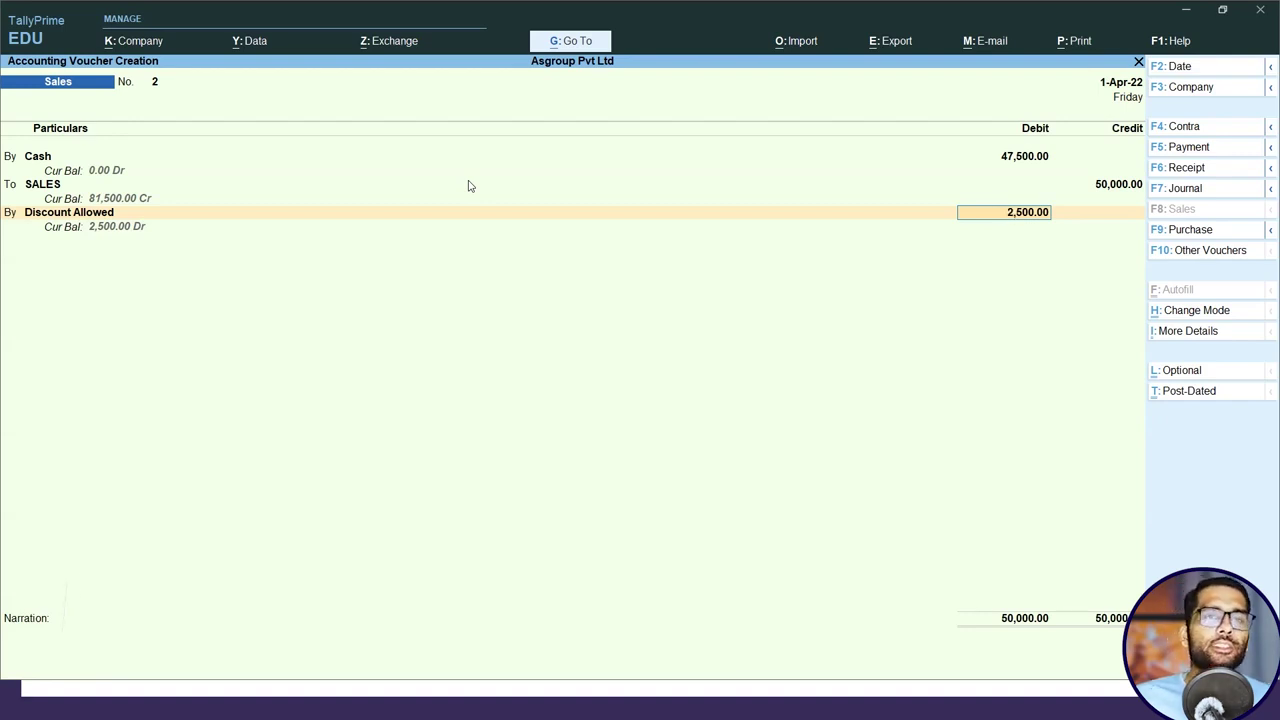
pyautogui.hotkey('ctrl', 'a')
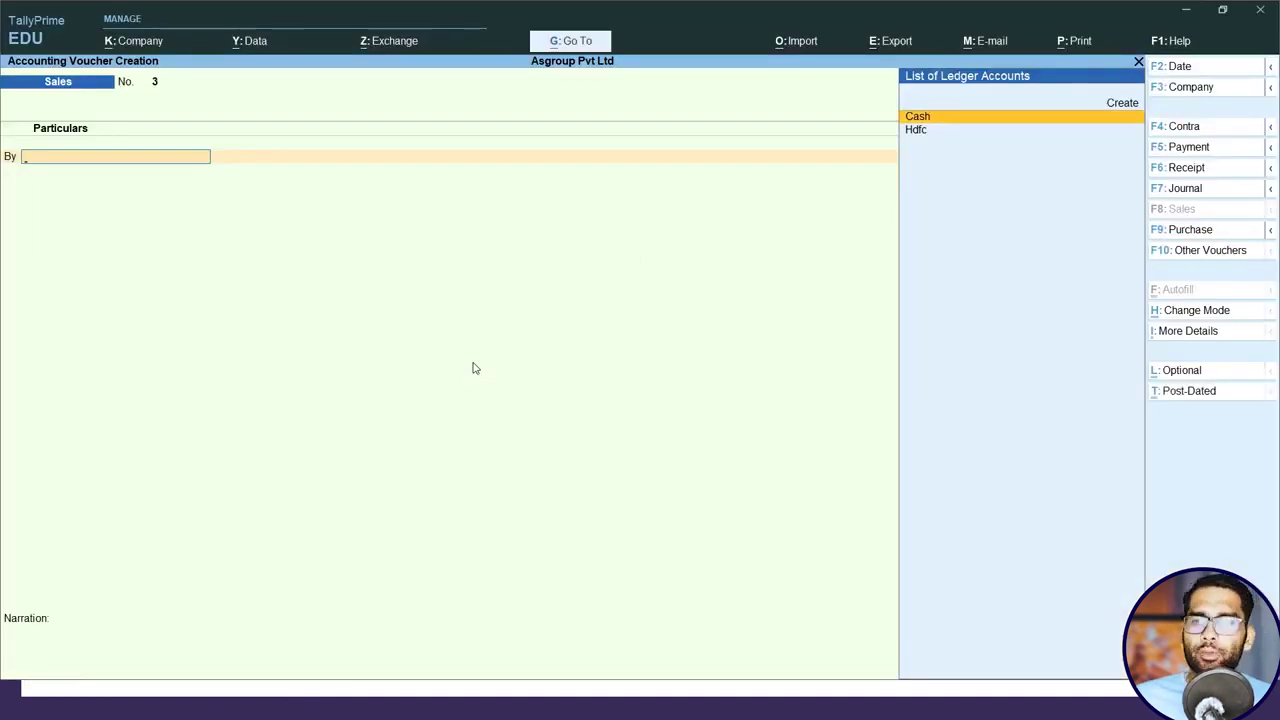
# Debit Cash with 31500 in the next sales voucher, accepting the blank dispatch details and default party details
pyautogui.press('Return')
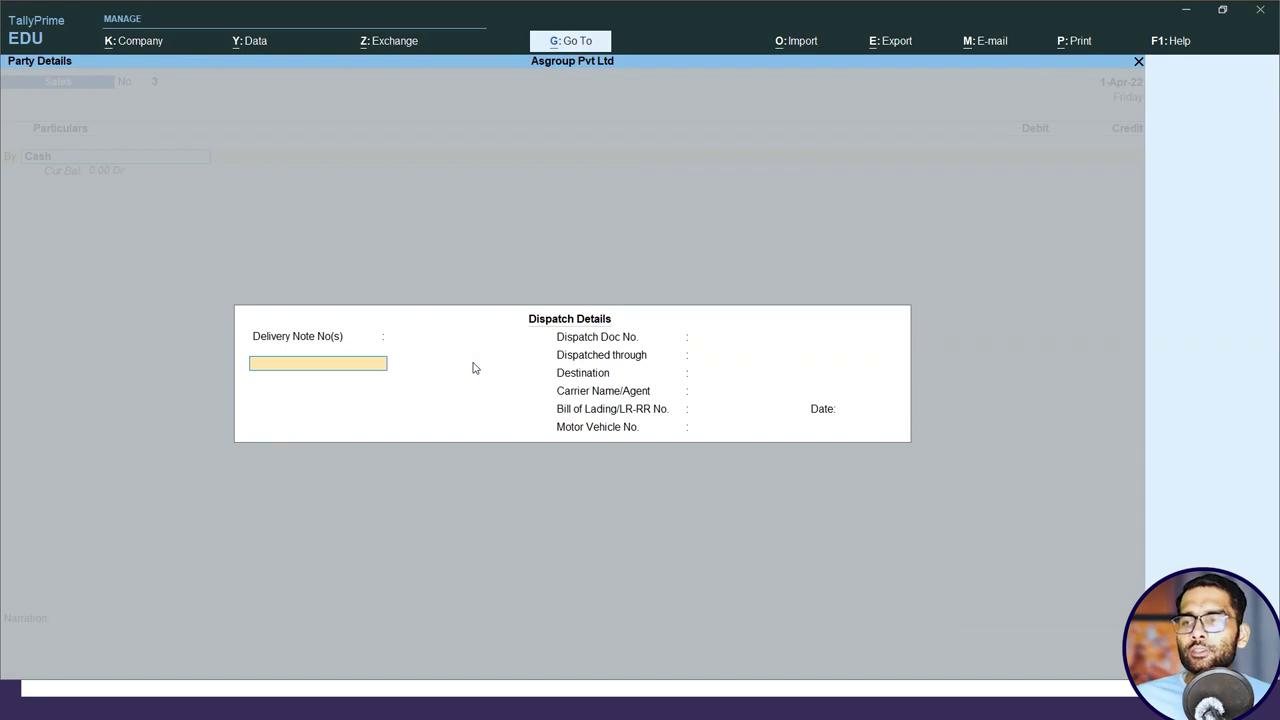
pyautogui.hotkey('ctrl', 'a')
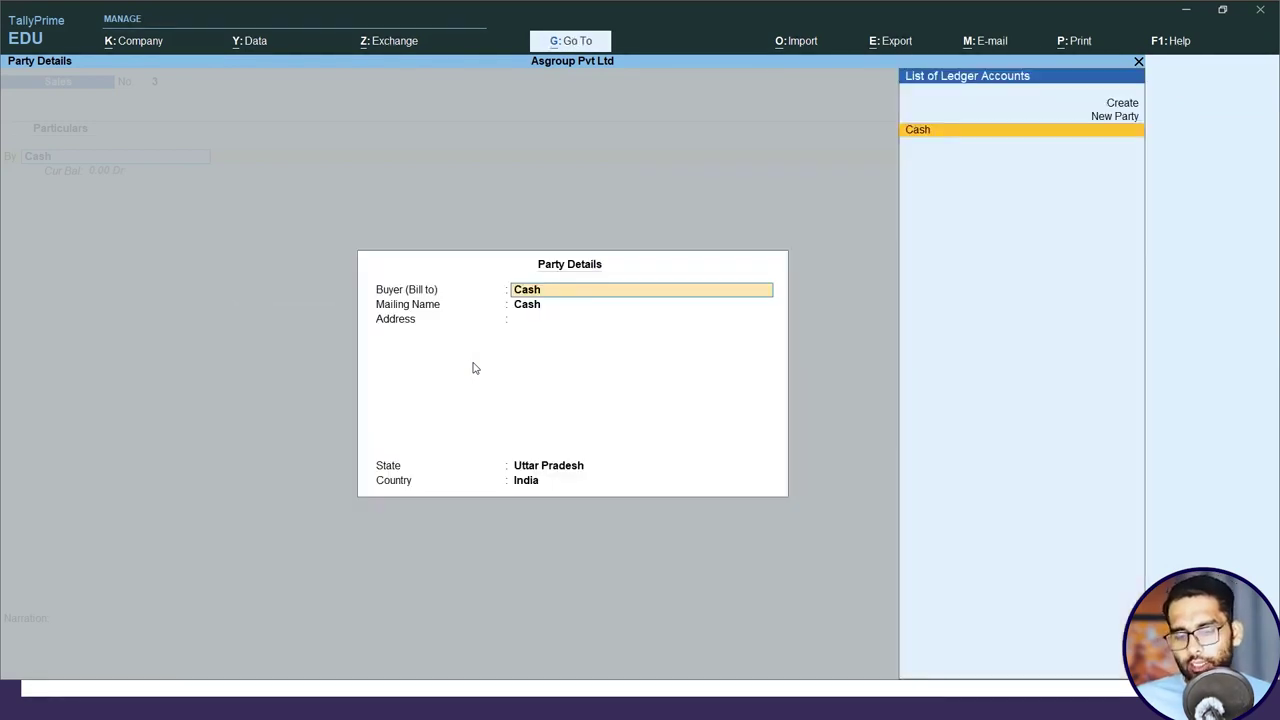
pyautogui.hotkey('ctrl', 'a')
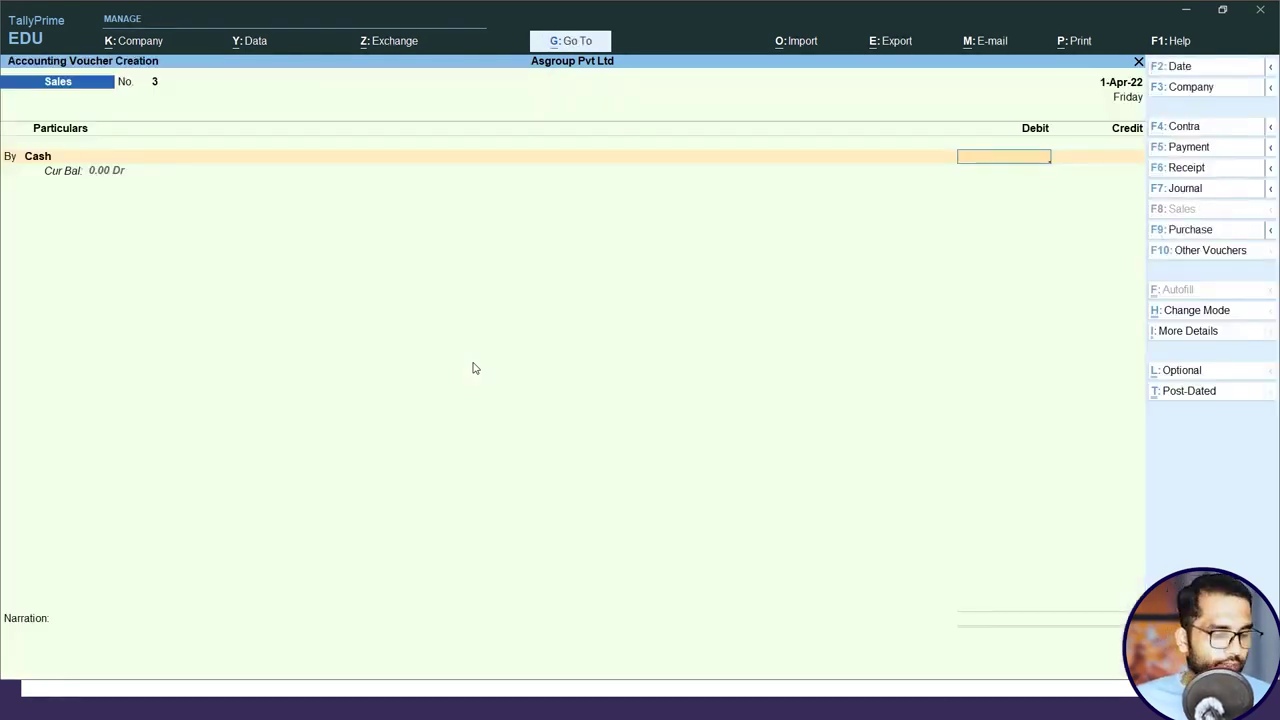
pyautogui.write('31500')
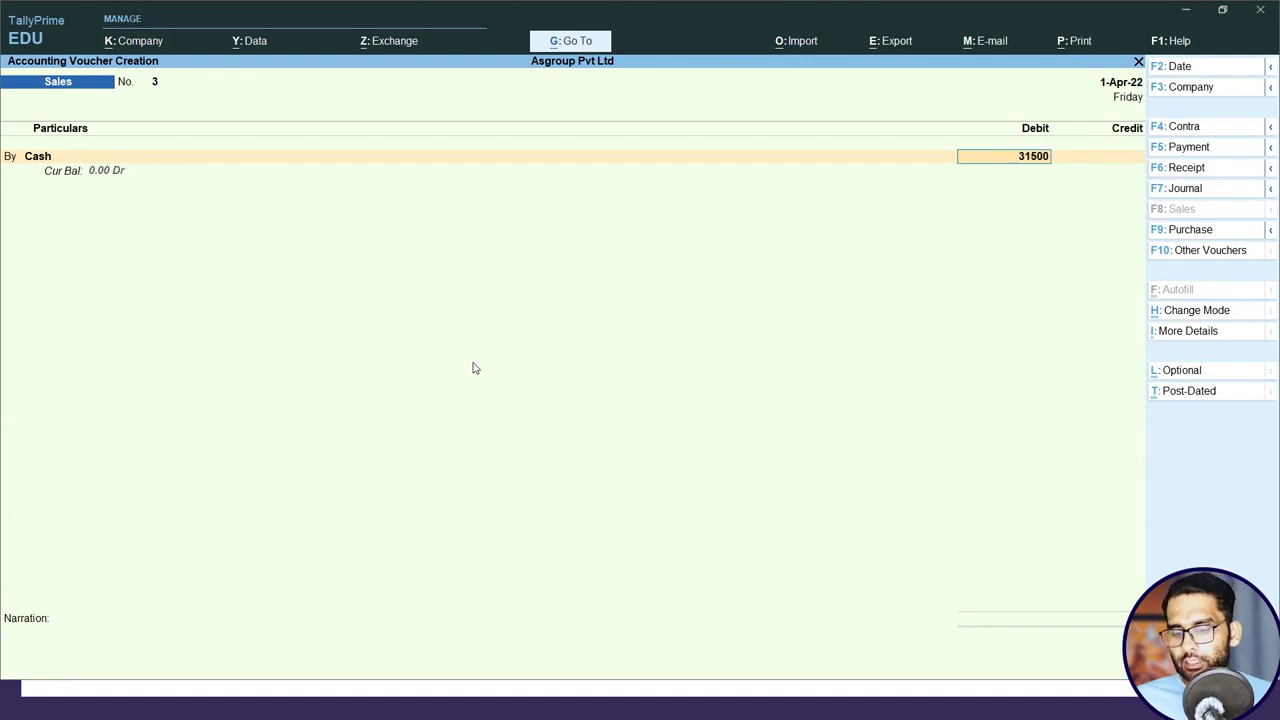
pyautogui.press('Return')
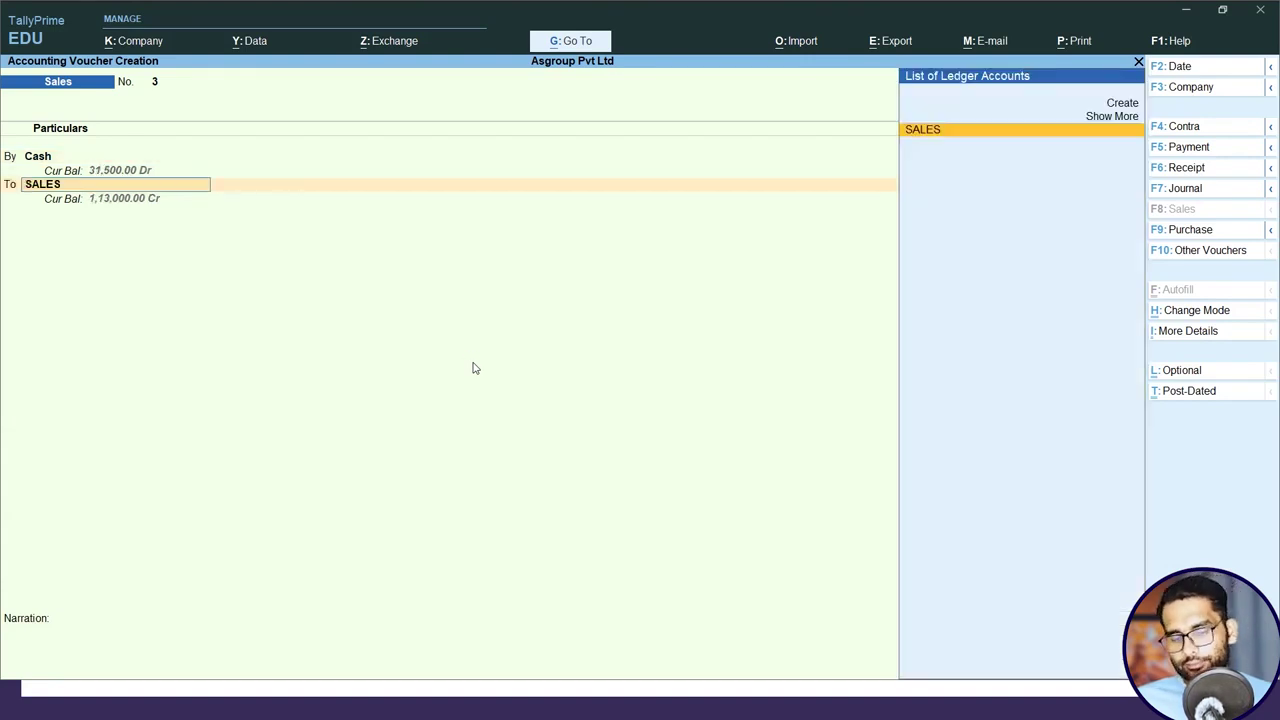
# Credit SALES with 35000 as in the presentation, leaving inventory allocations blank, and debit Discount Allowed with 3500
pyautogui.press('Return')
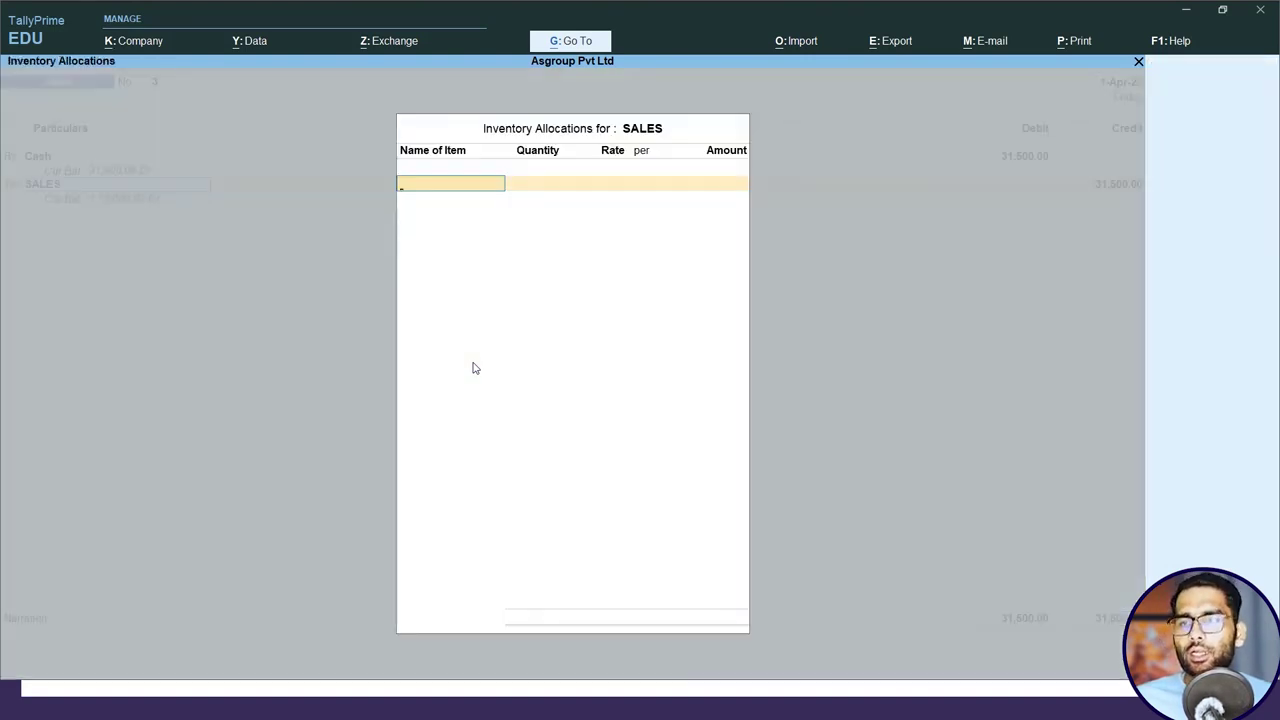
pyautogui.press('Escape')
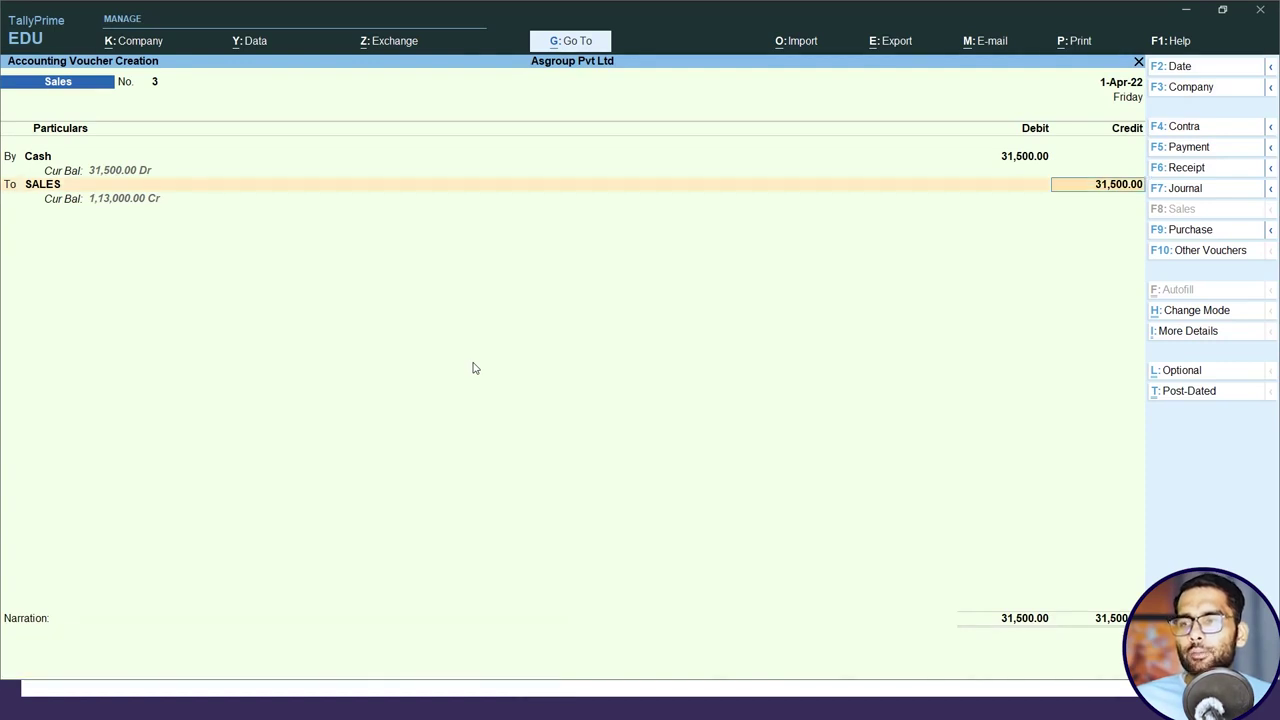
pyautogui.hotkey('alt', 'Tab')
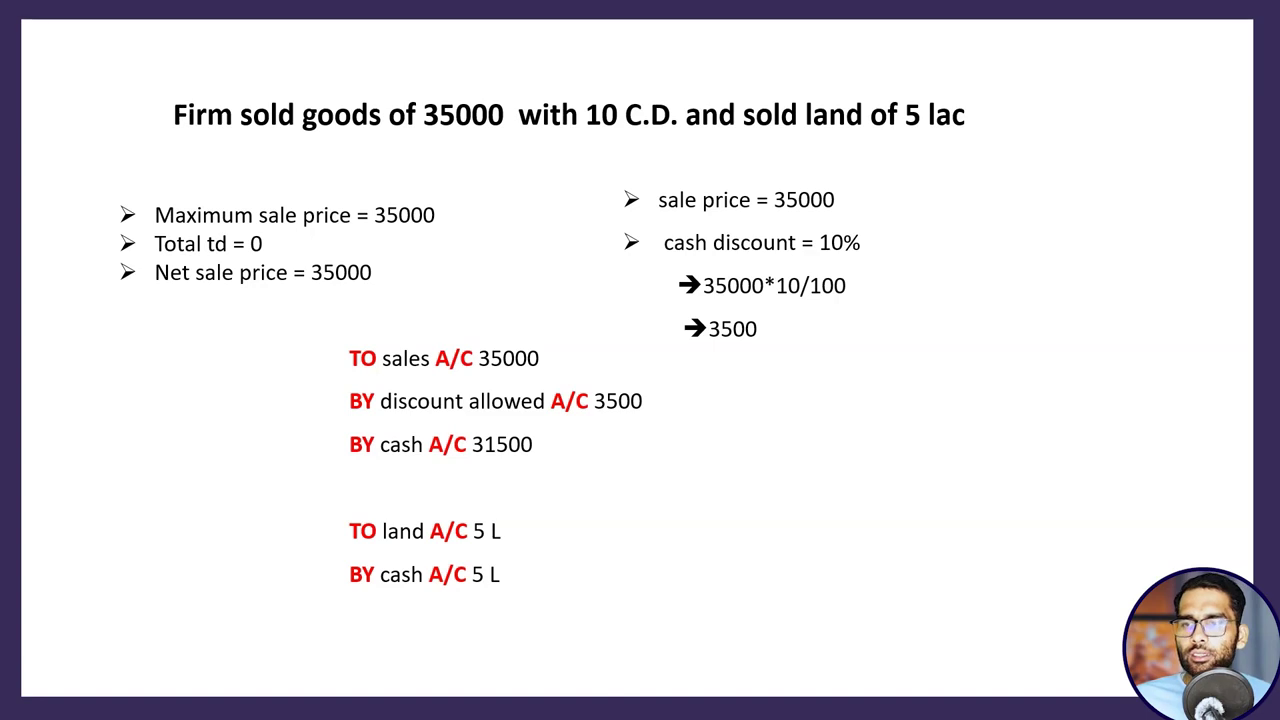
pyautogui.hotkey('alt', 'Tab')
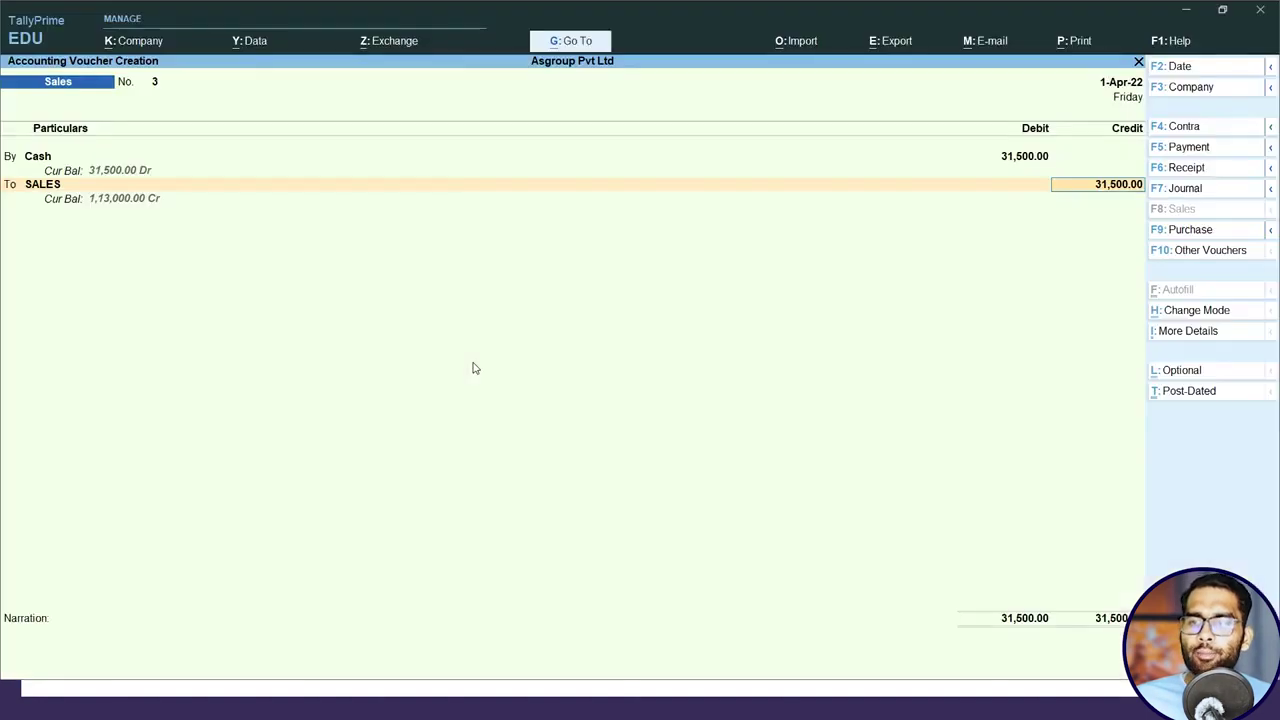
pyautogui.write('35000')
pyautogui.press('Return')
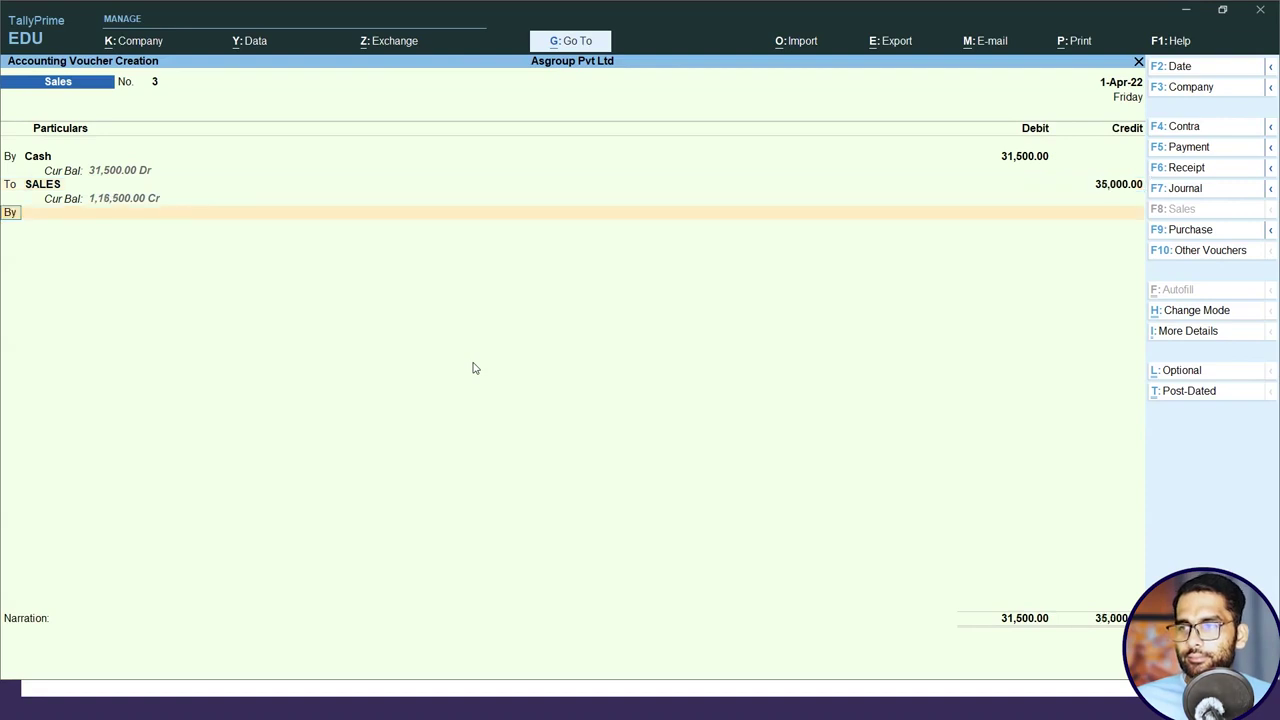
pyautogui.press('Return')
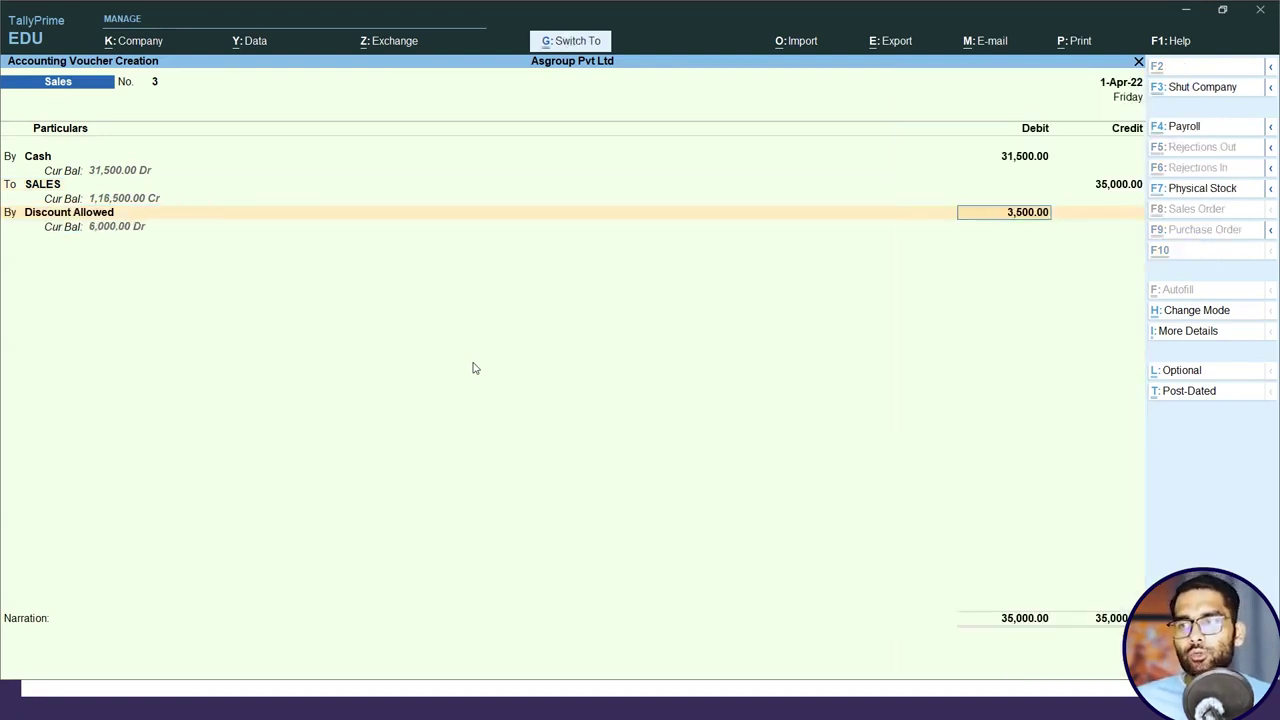
# Save the sales voucher with the 3500 discount and credit Land with 500000 in a new receipt voucher
pyautogui.press('Return')
pyautogui.press('Return')
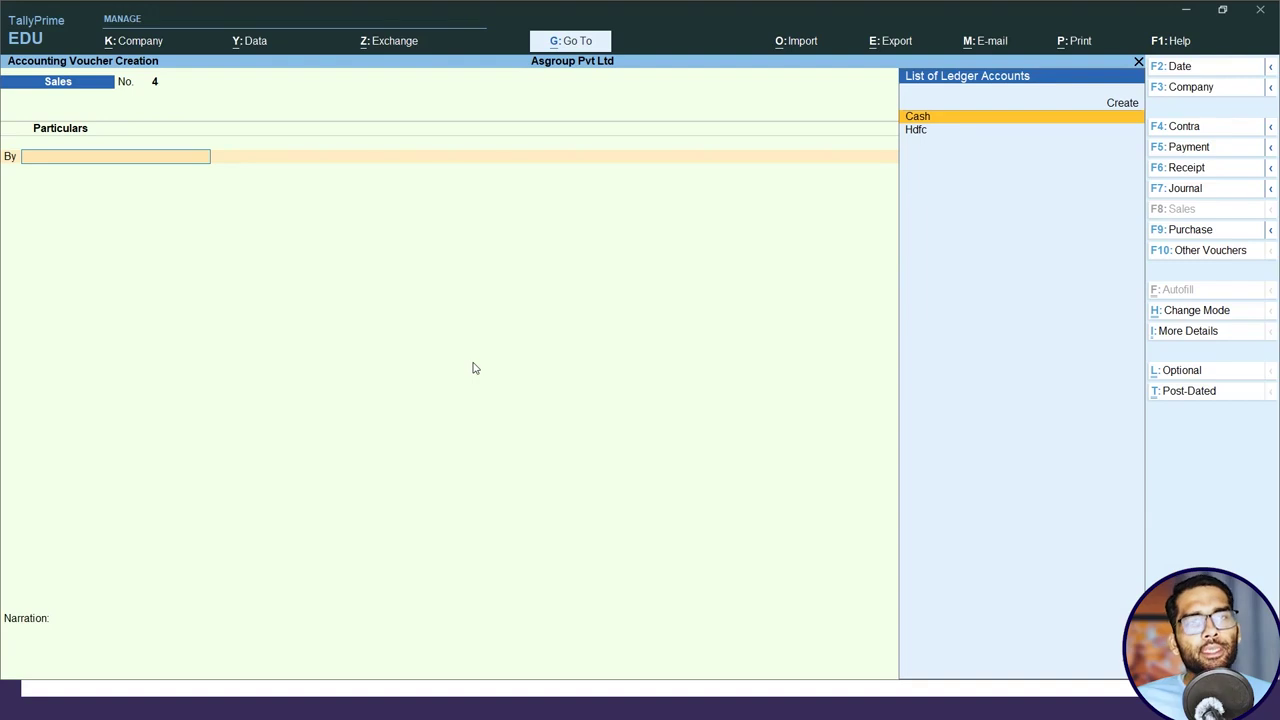
pyautogui.click(1190, 168)
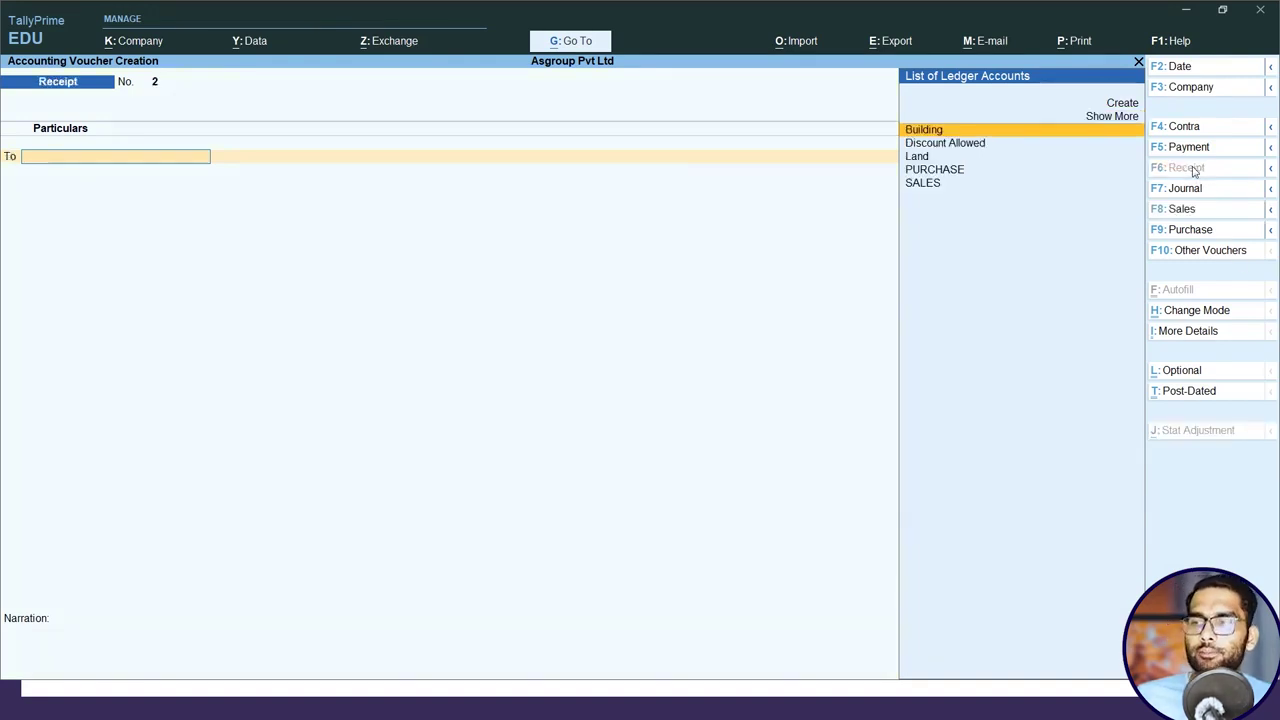
pyautogui.press('Down')
pyautogui.press('Down')
pyautogui.press('Return')
pyautogui.write('500000')
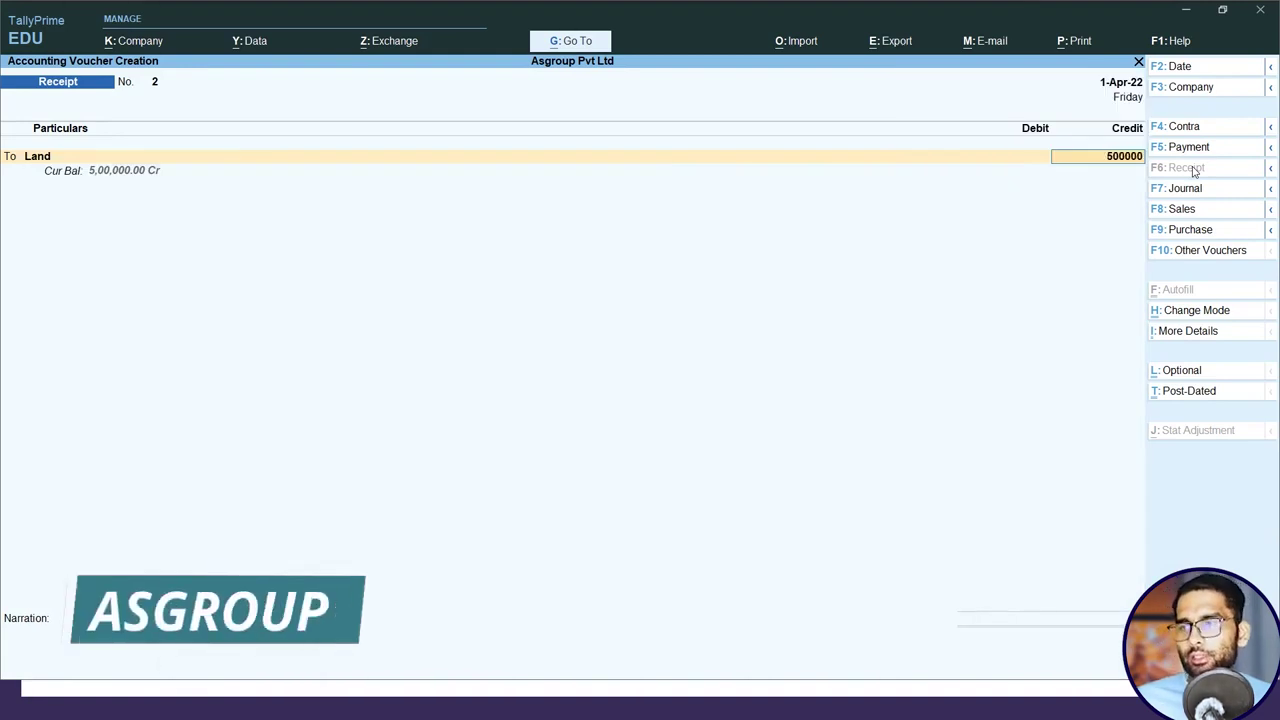
pyautogui.press('Return')
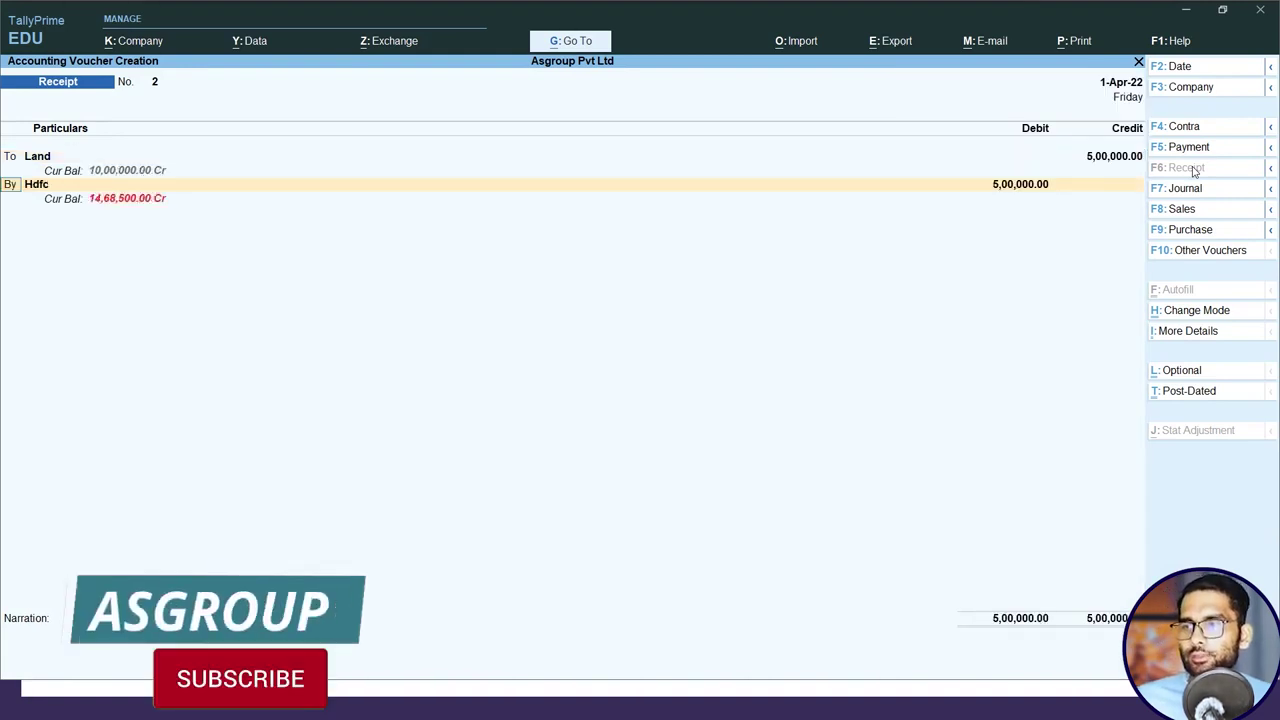
# Check the land-sale entry in the presentation and debit Cash instead of Hdfc with 500000 in the receipt voucher
pyautogui.press('Return')
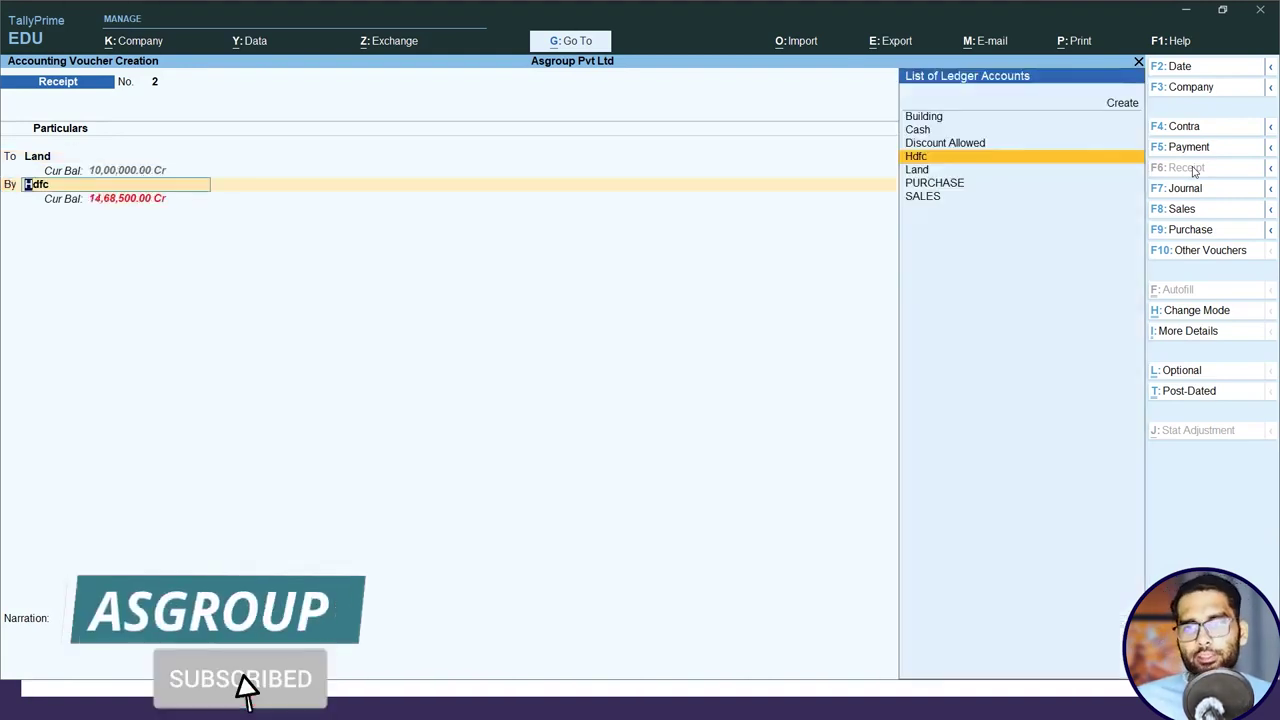
pyautogui.hotkey('alt', 'Tab')
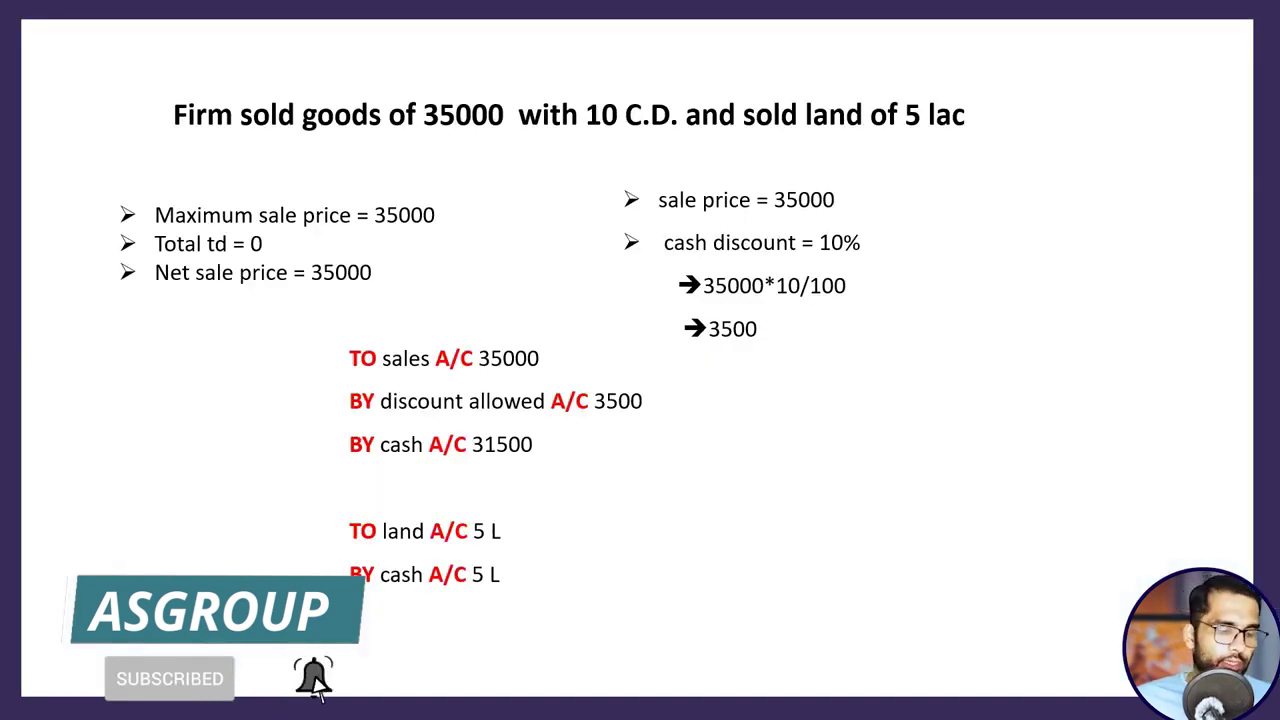
pyautogui.hotkey('alt', 'Tab')
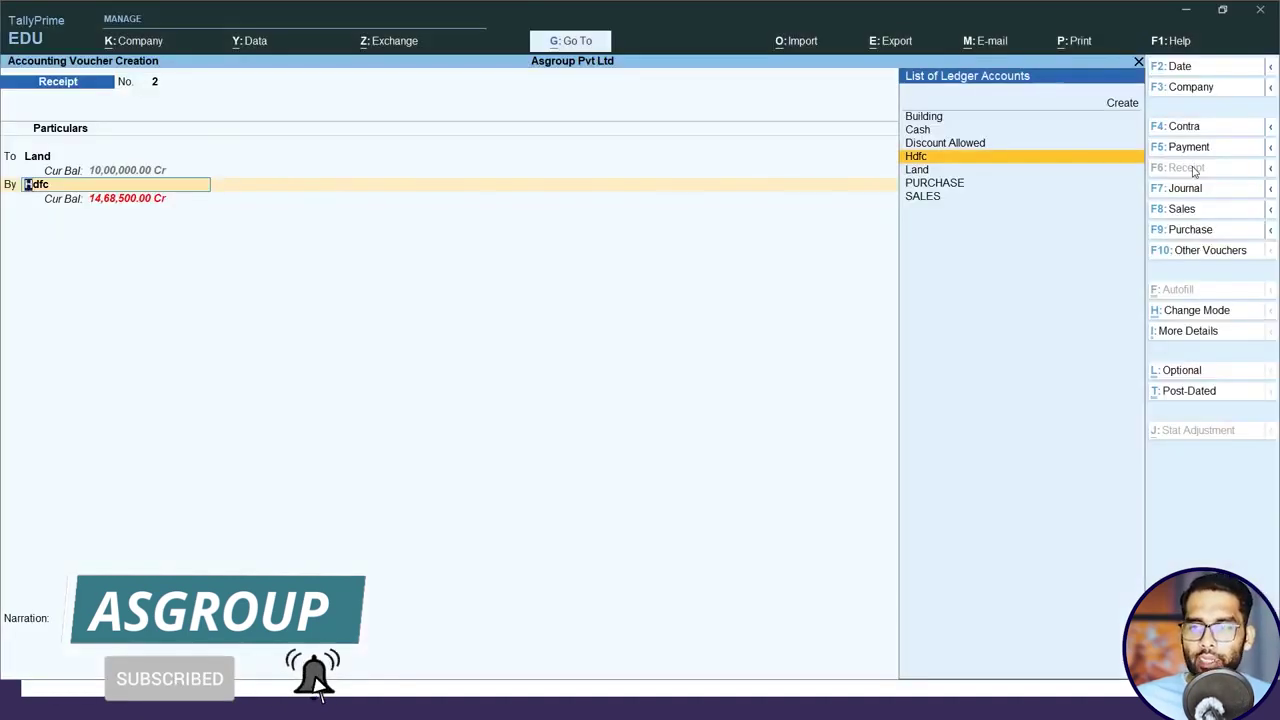
pyautogui.press('Return')
pyautogui.press('Return')
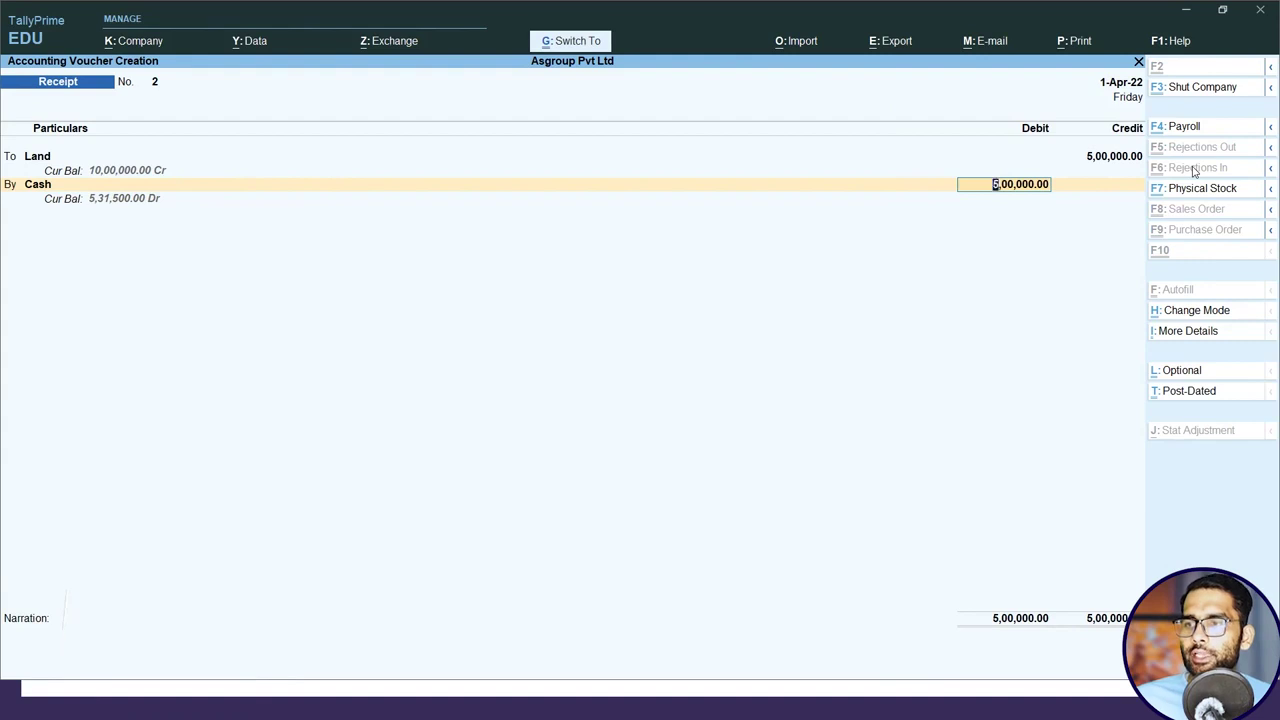
pyautogui.press('Return')
# Switch to the presentation and advance to the slide covering the computer sale and tools purchase
pyautogui.hotkey('alt', 'Tab')
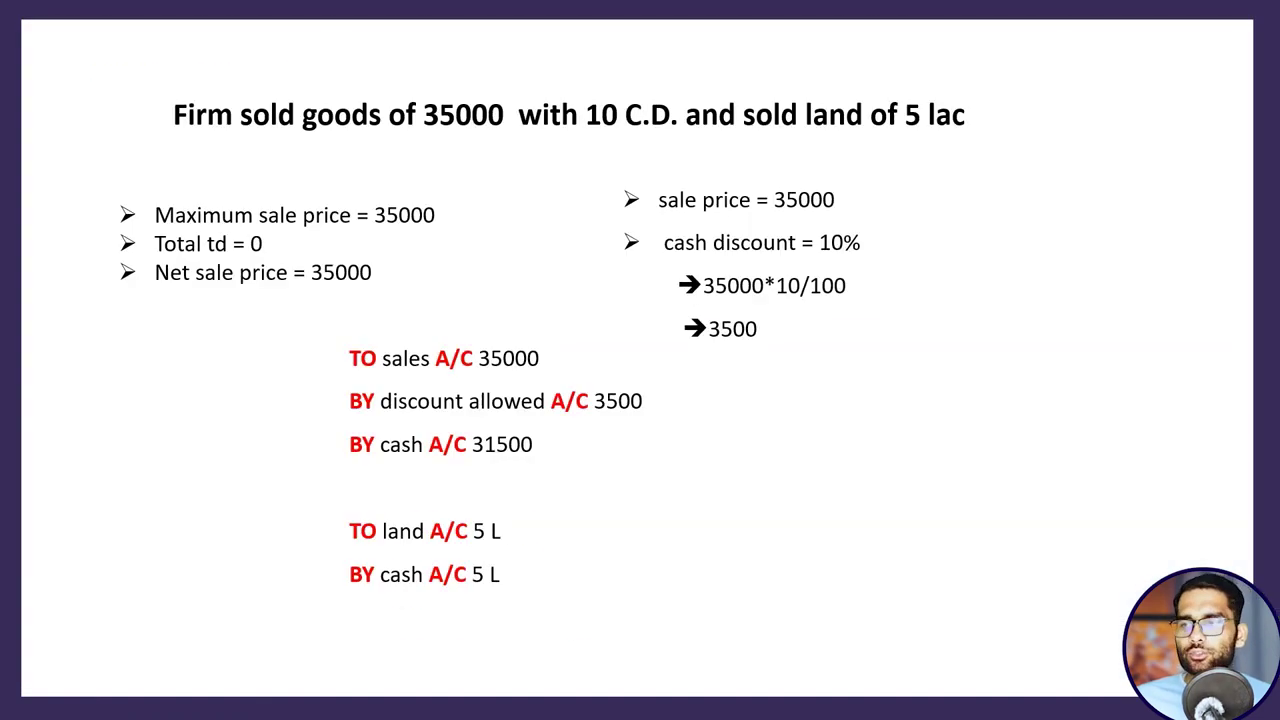
pyautogui.press('Right')
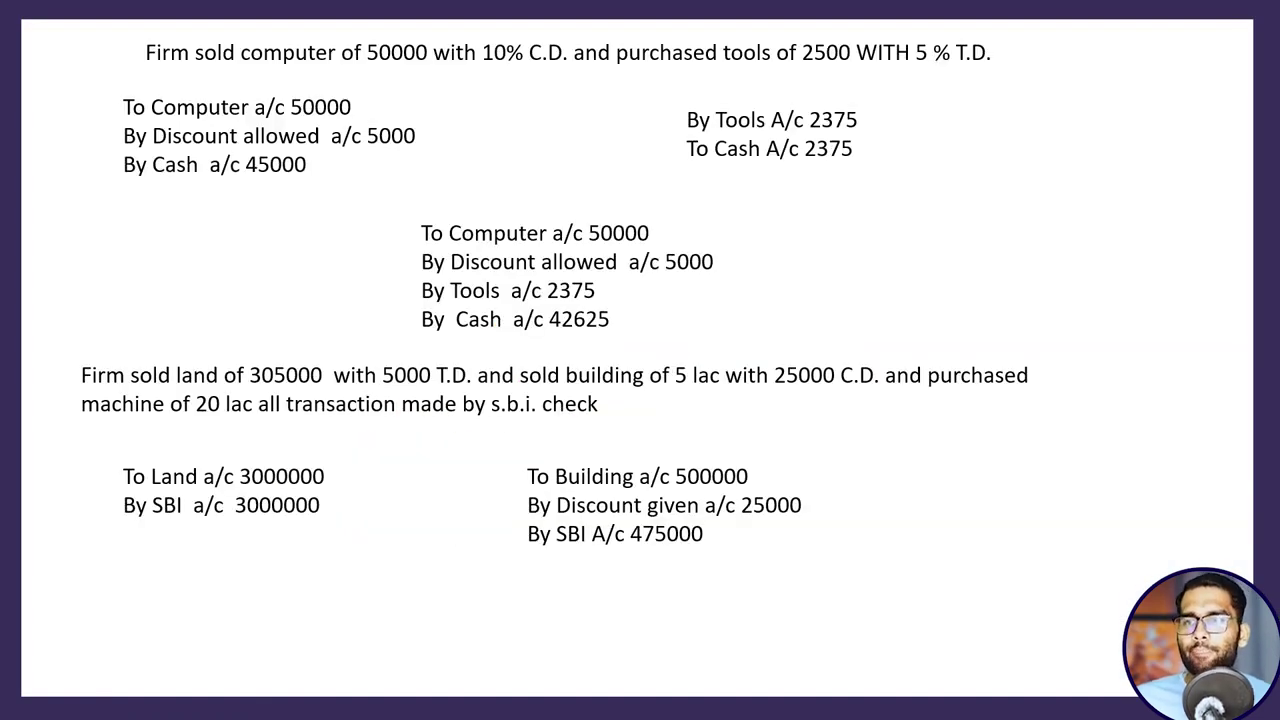